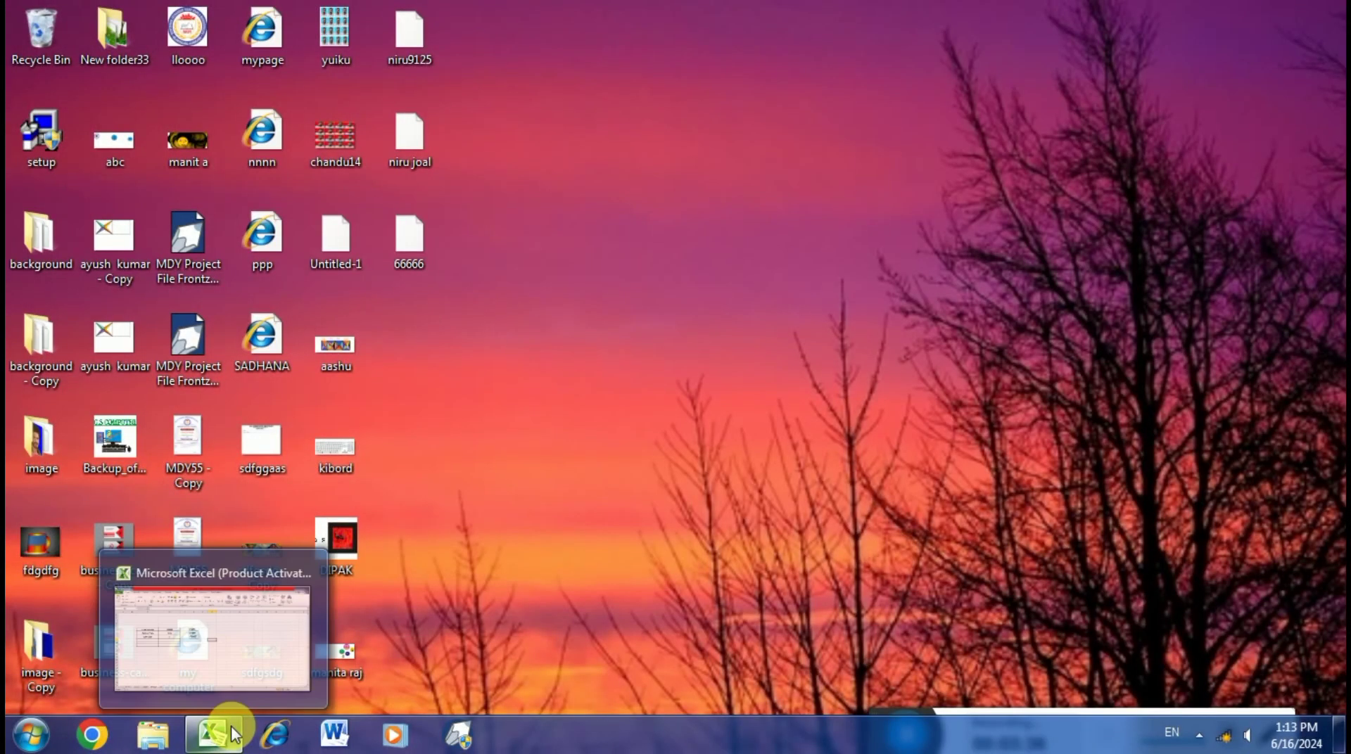
Switch to the open Excel workbook containing the loan table
{"action": "left_click", "coordinate": [224, 732]}
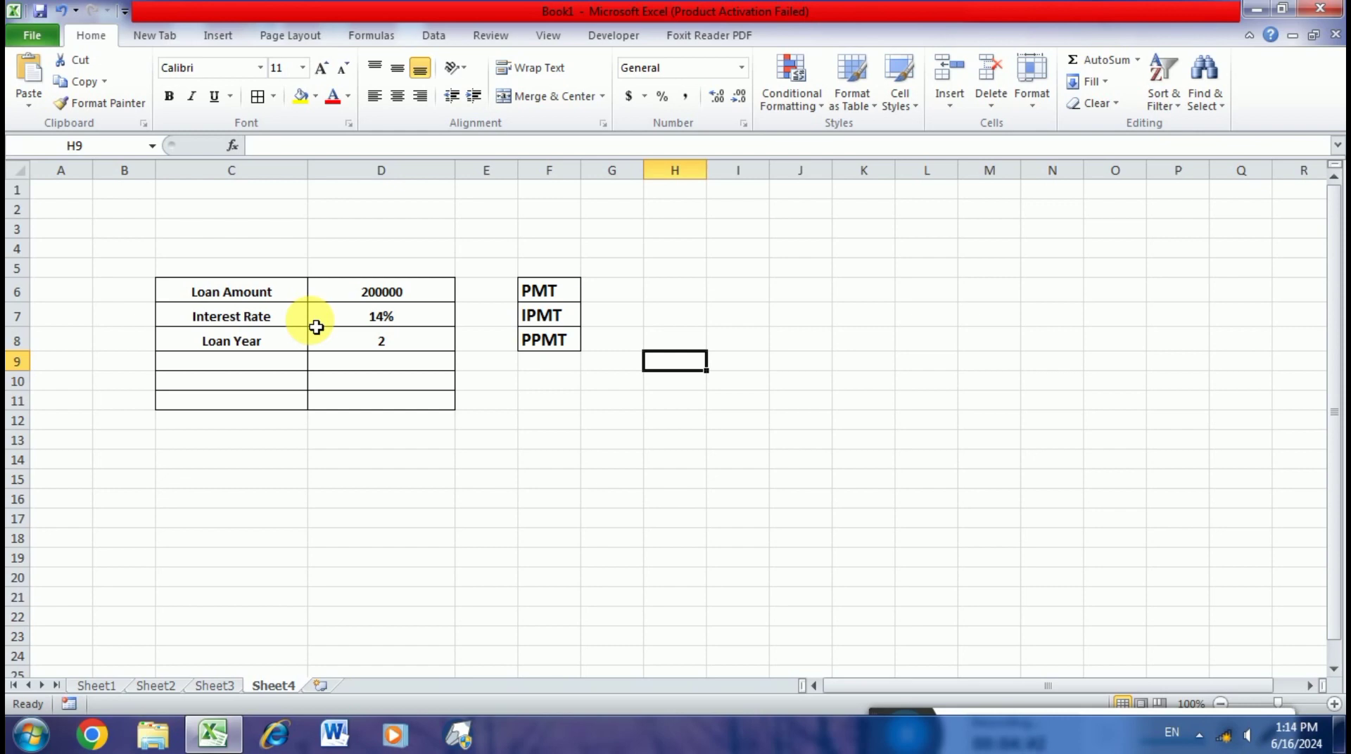
{"action": "left_click", "coordinate": [618, 301]}
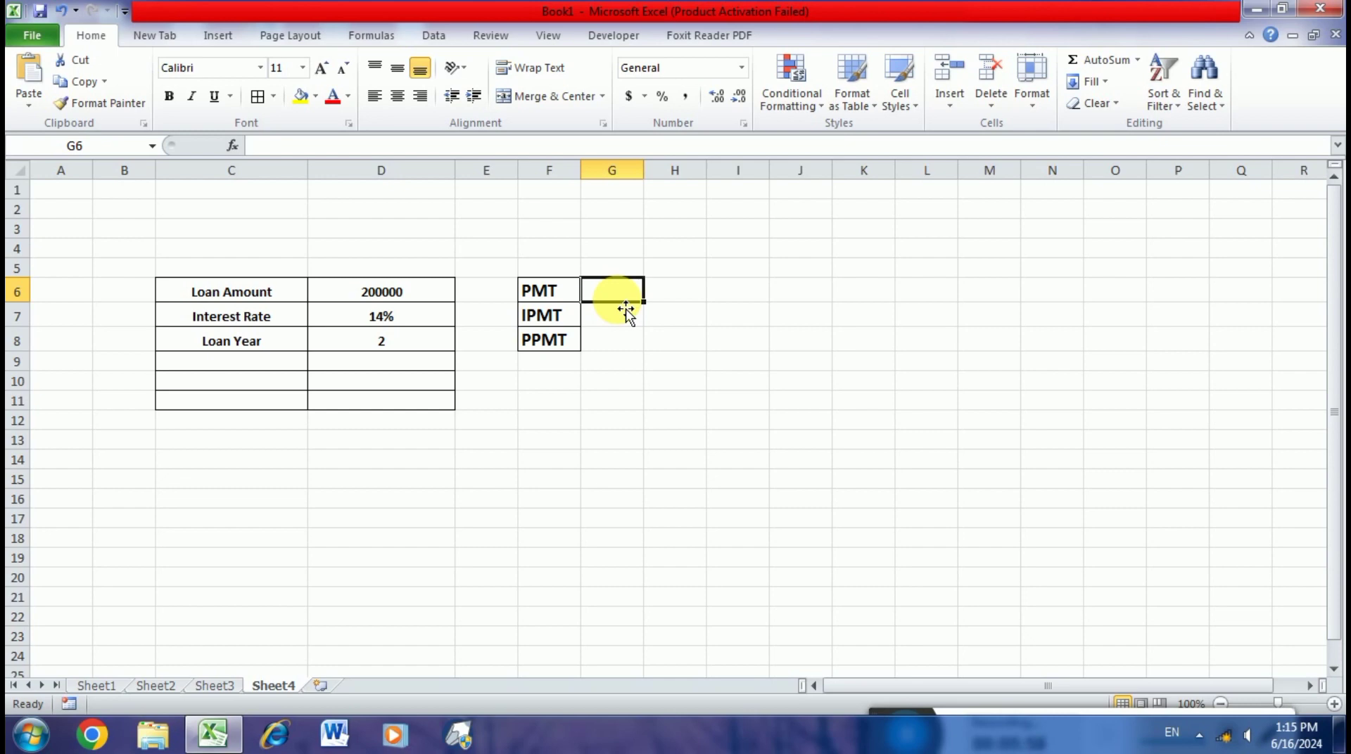
{"action": "key", "text": "Return"}
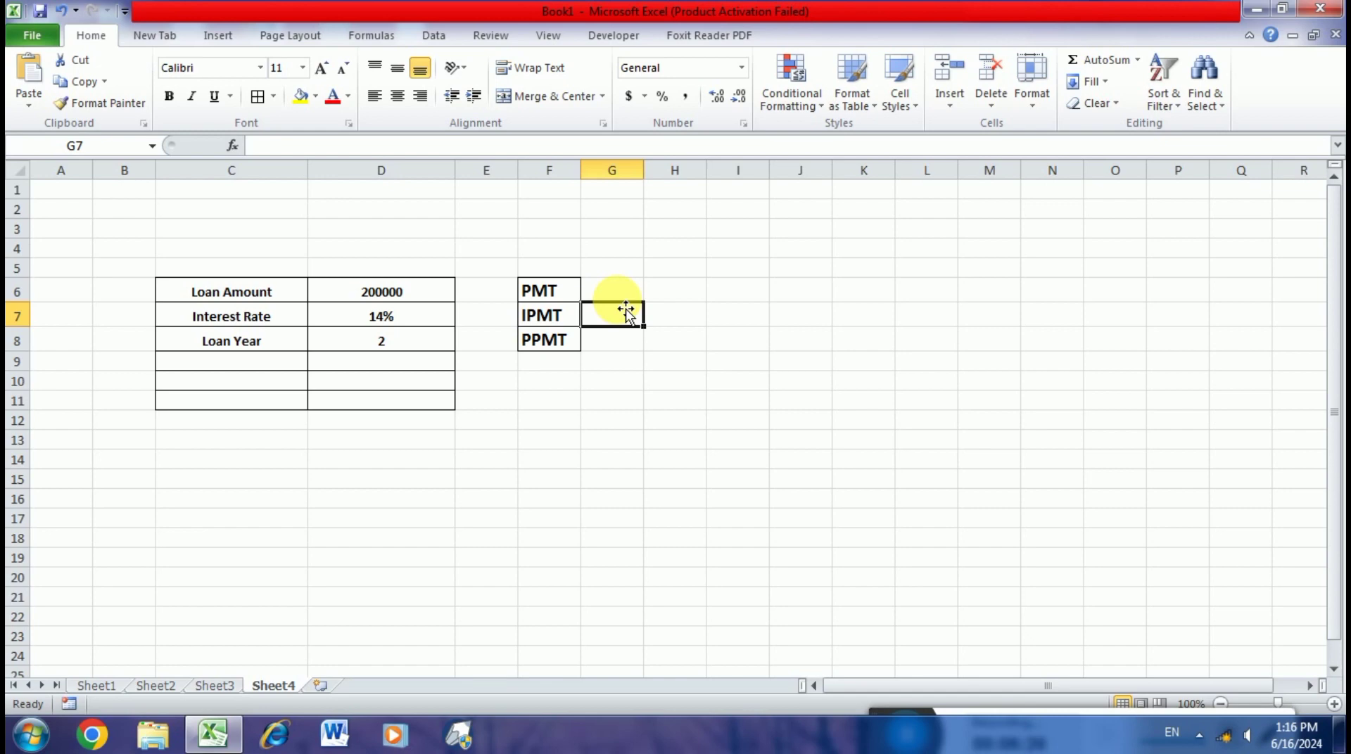
{"action": "key", "text": "Down"}
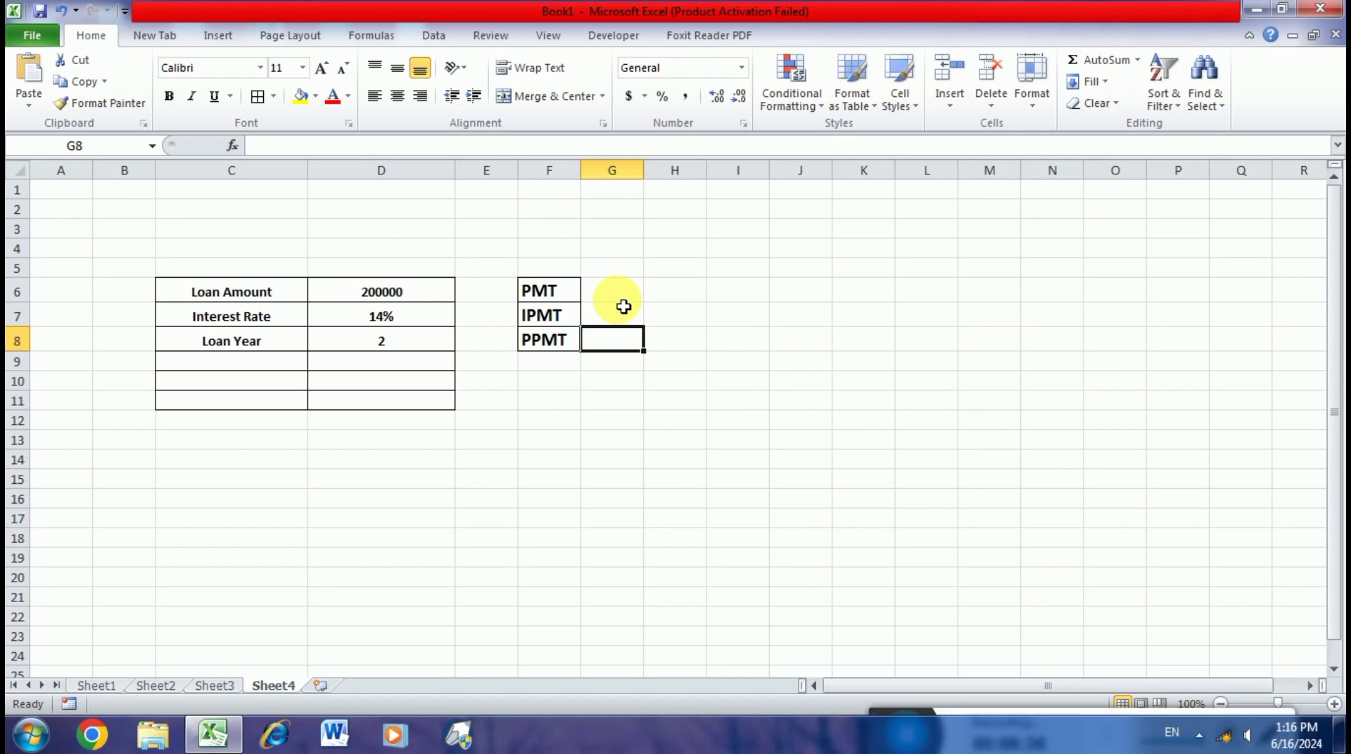
{"action": "left_click", "coordinate": [624, 307]}
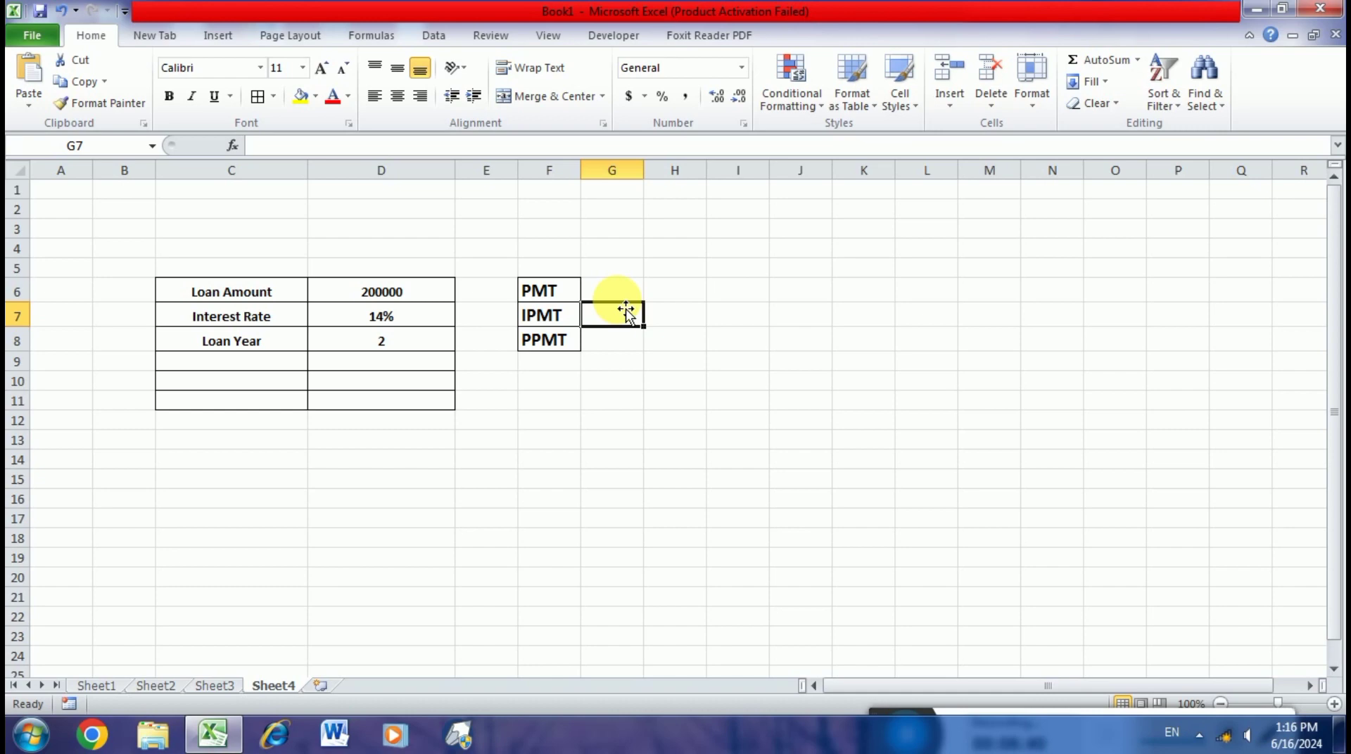
{"action": "key", "text": "Down"}
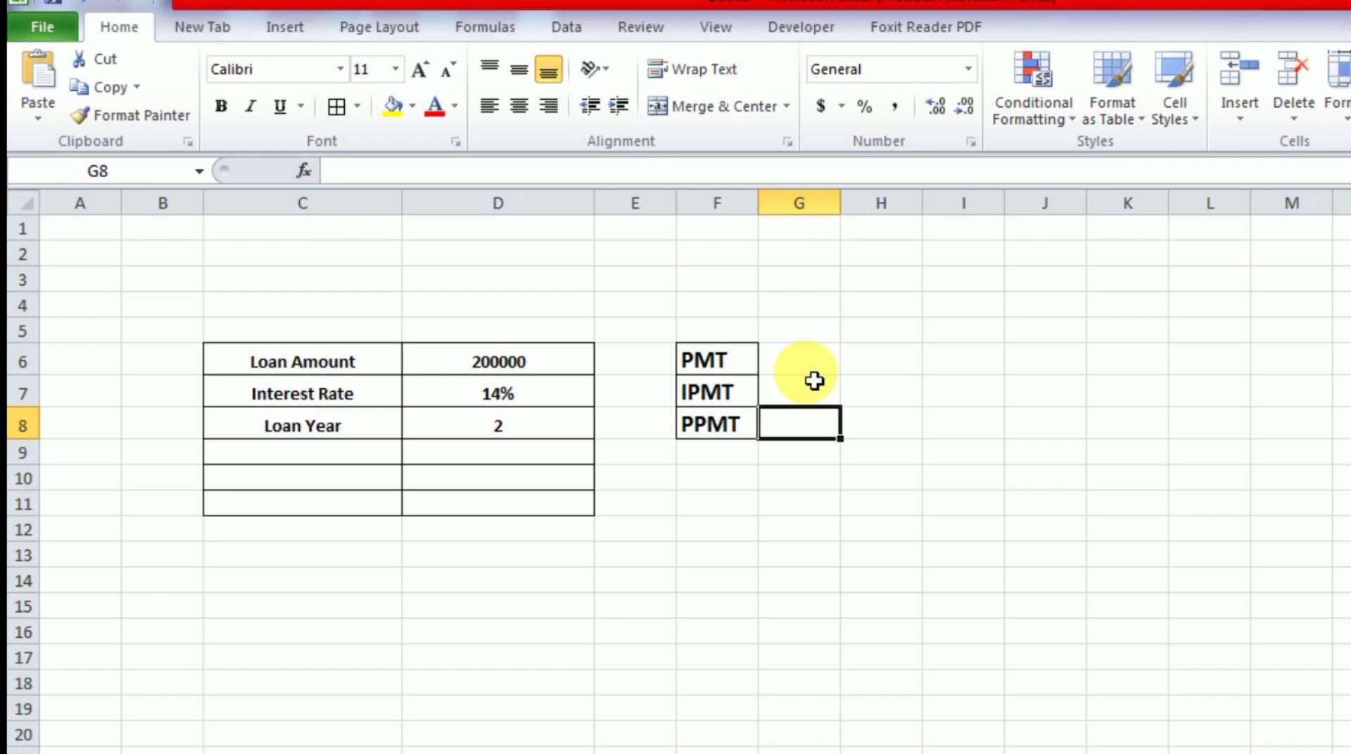
Start a PMT formula in cell D9 below the loan year value, using D7/12 as the rate
{"action": "key", "text": "Down"}
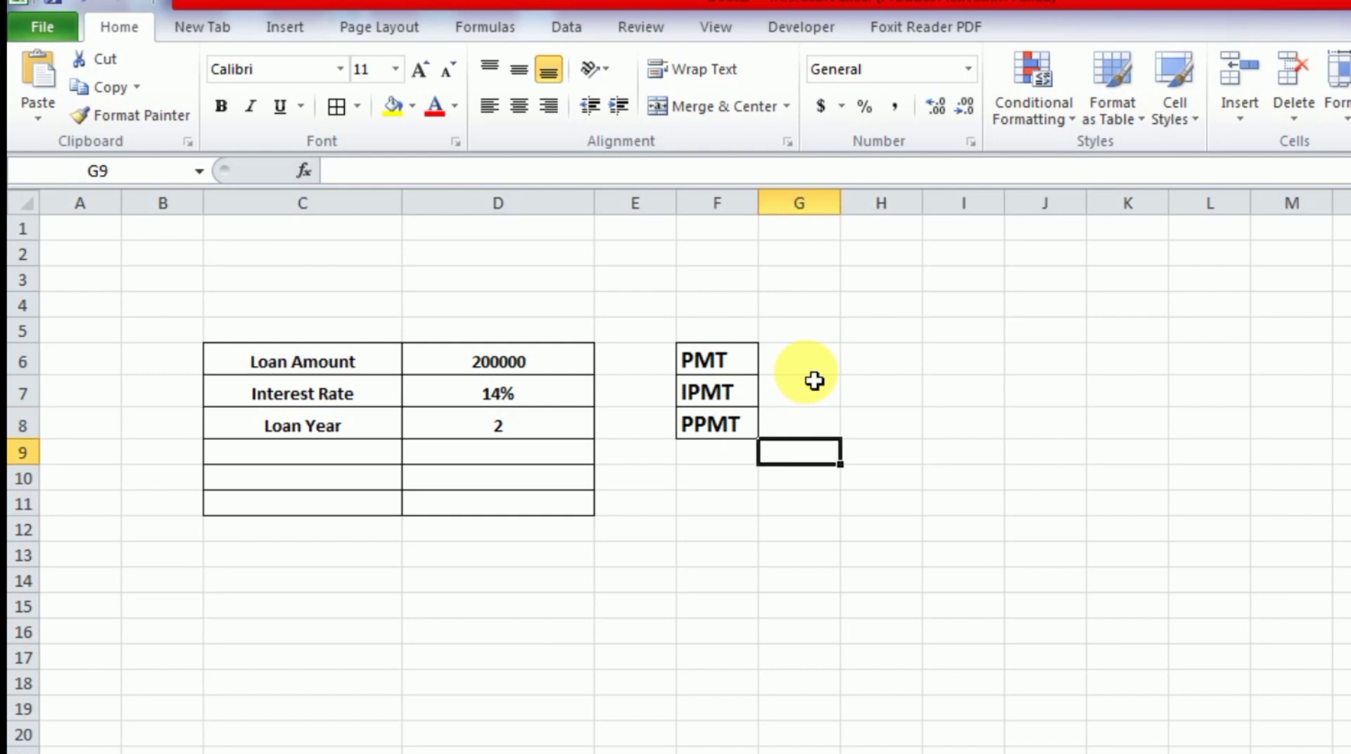
{"action": "key", "text": "Left"}
{"action": "key", "text": "Left"}
{"action": "key", "text": "Left"}
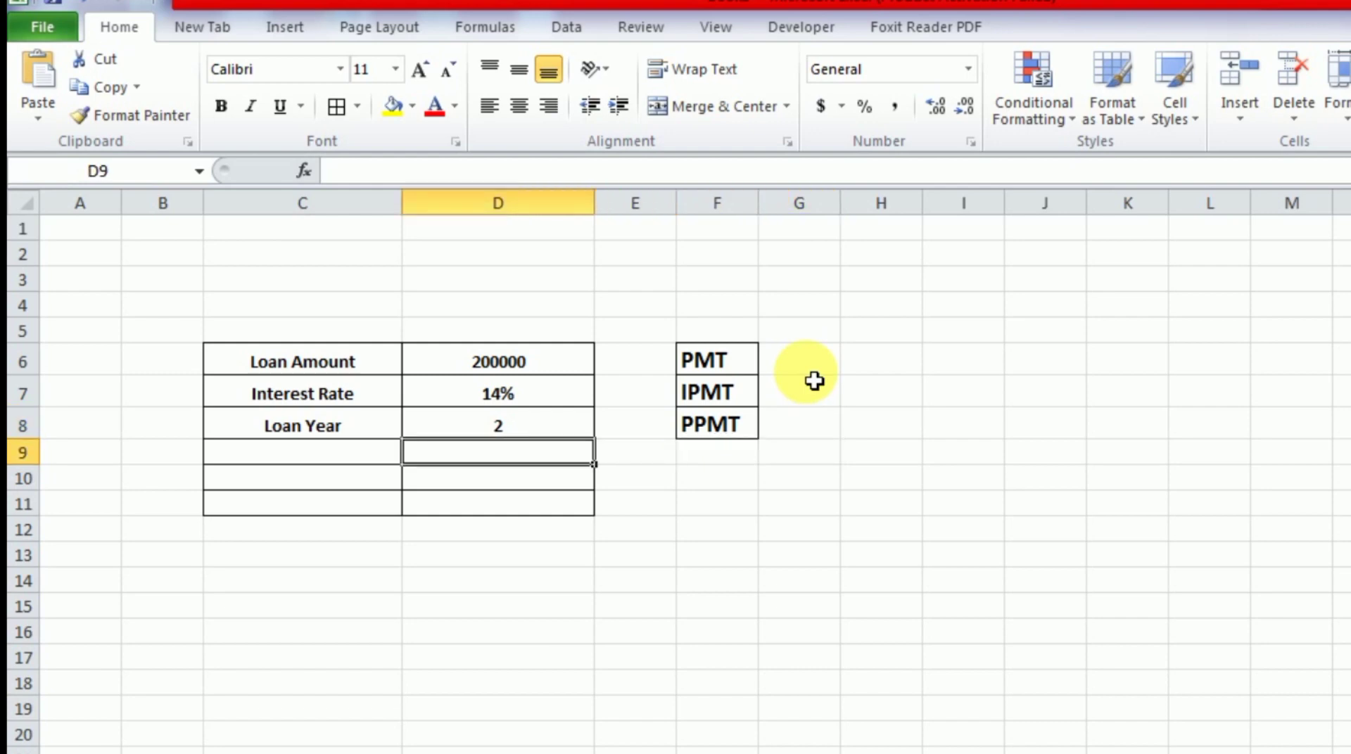
{"action": "type", "text": "=P"}
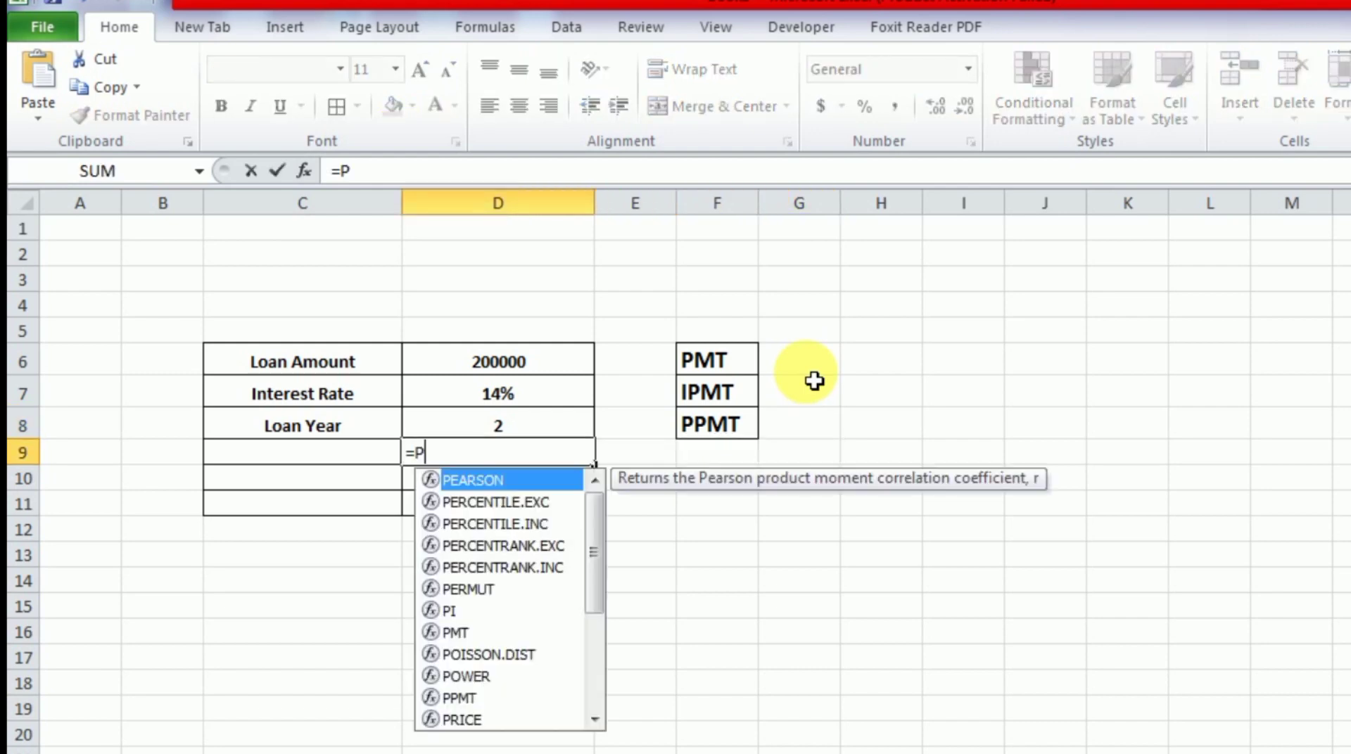
{"action": "type", "text": "MT"}
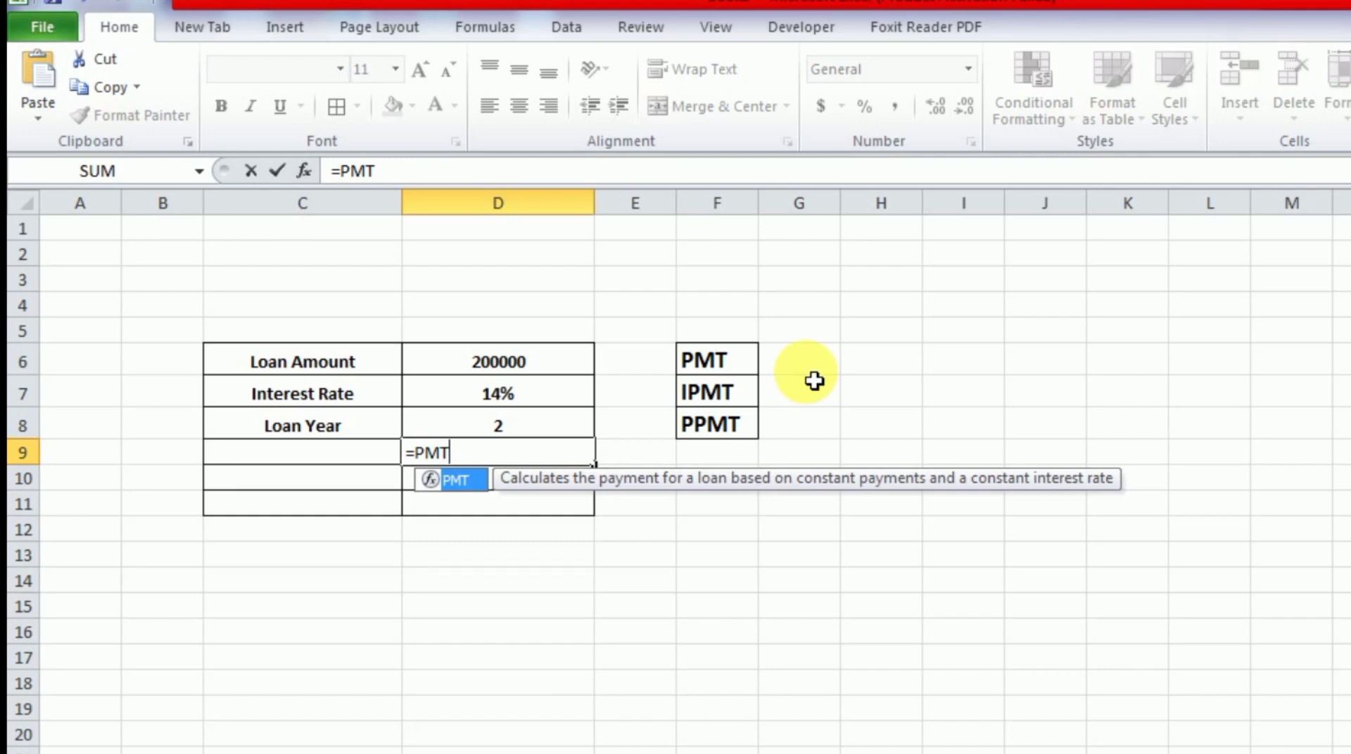
{"action": "type", "text": "("}
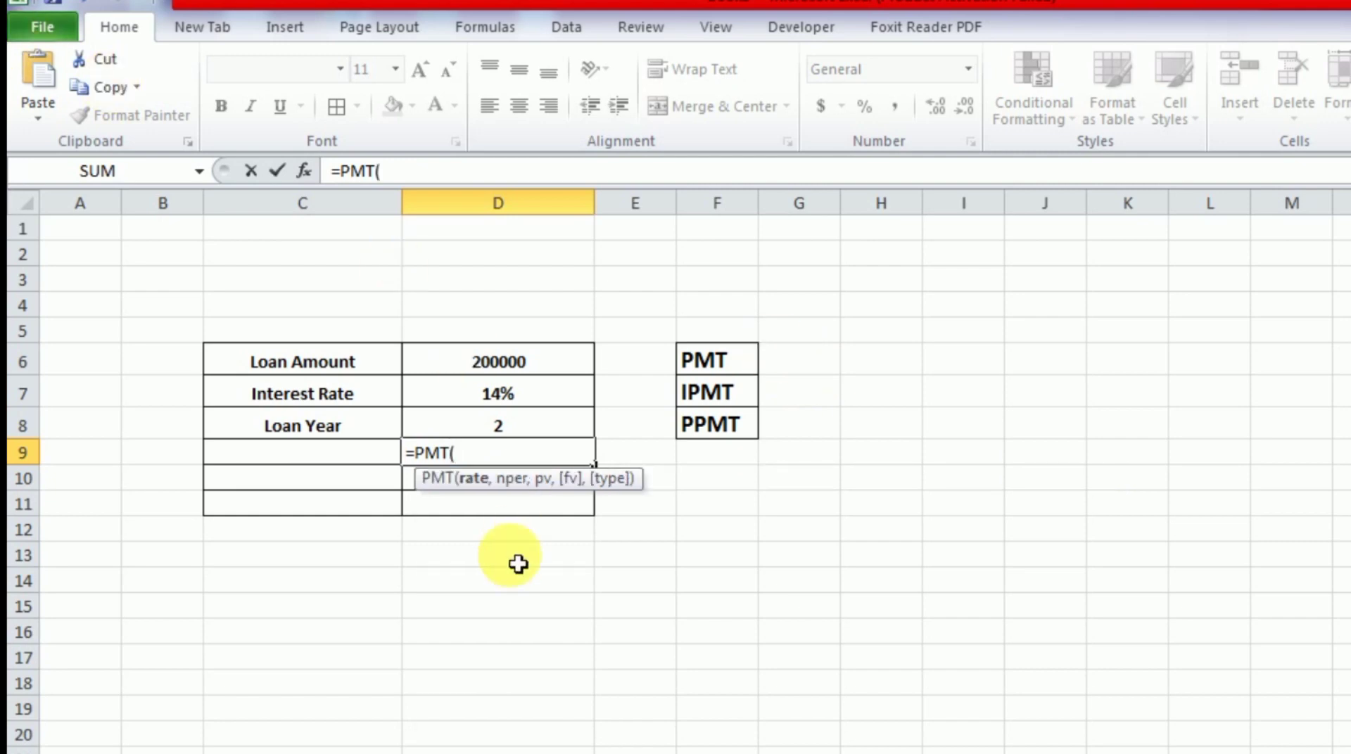
{"action": "left_click_drag", "start_coordinate": [432, 489], "coordinate": [409, 246]}
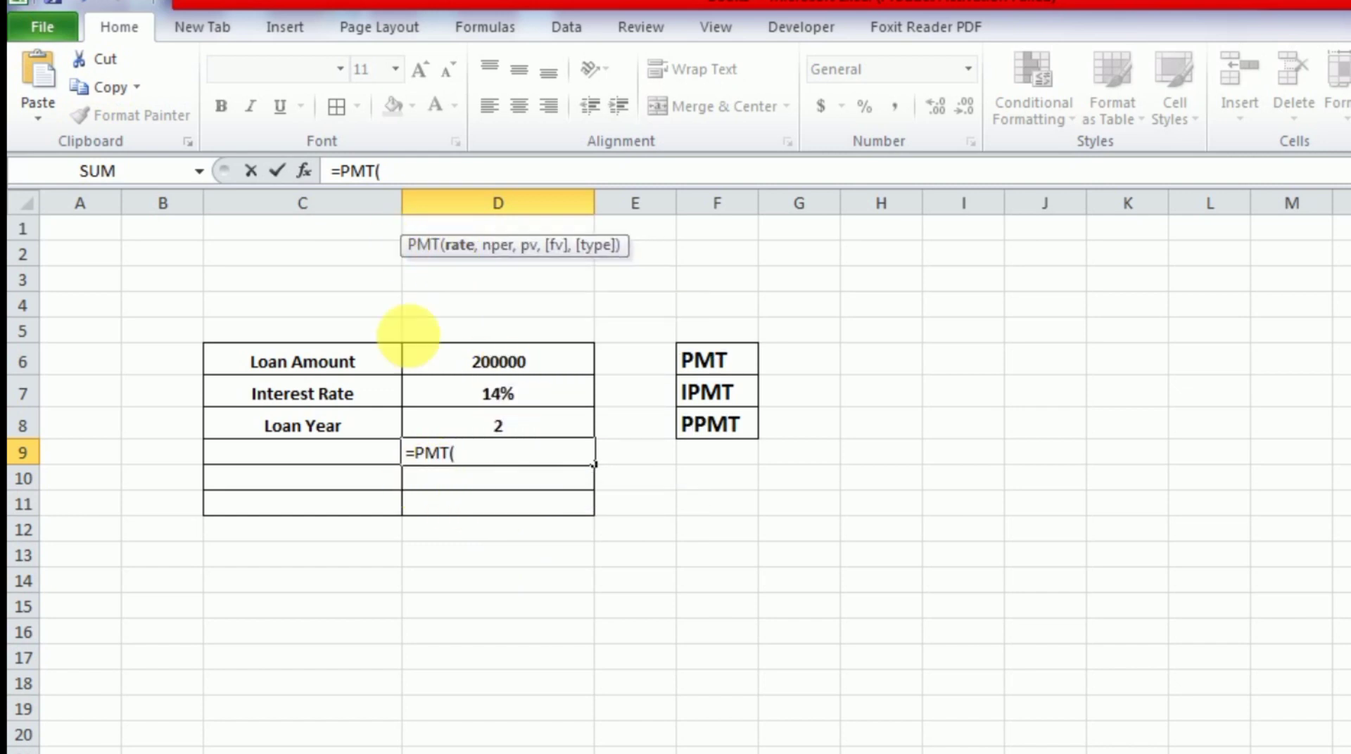
{"action": "left_click", "coordinate": [527, 400]}
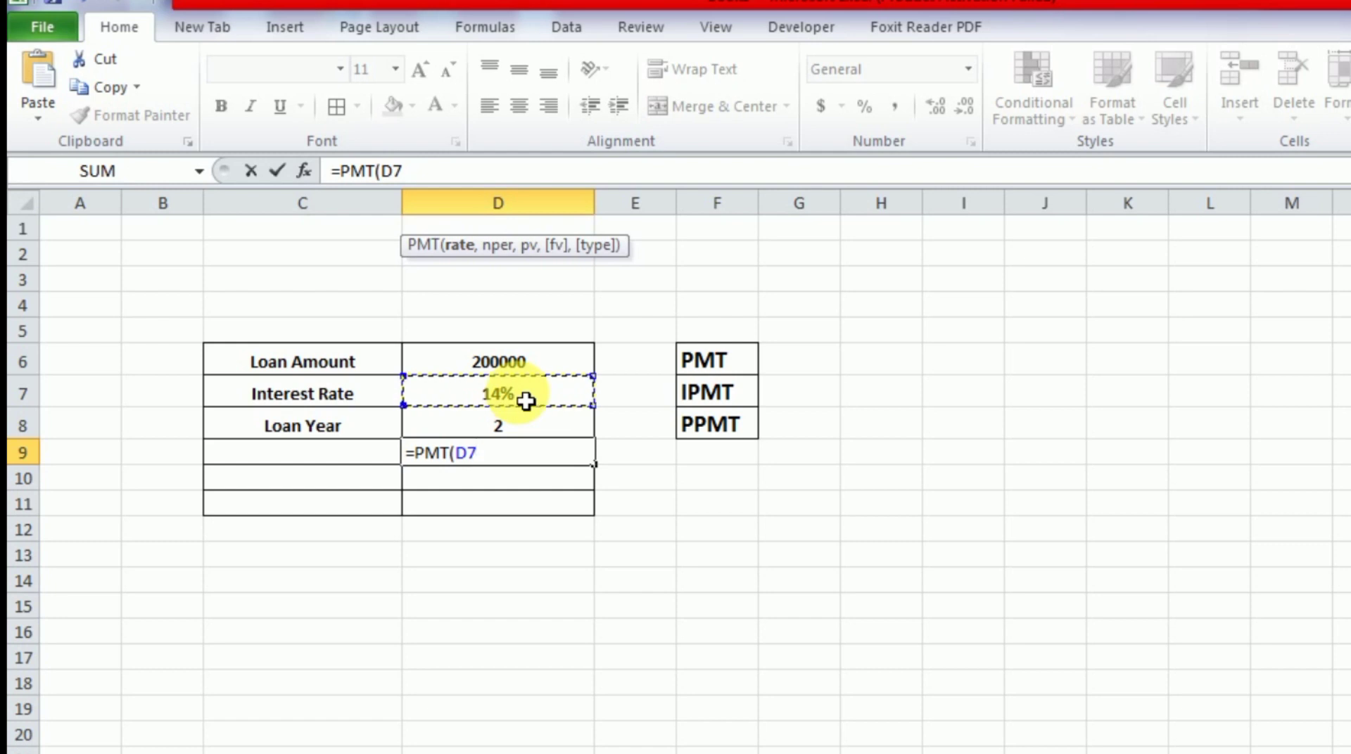
{"action": "type", "text": "/12"}
{"action": "type", "text": ","}
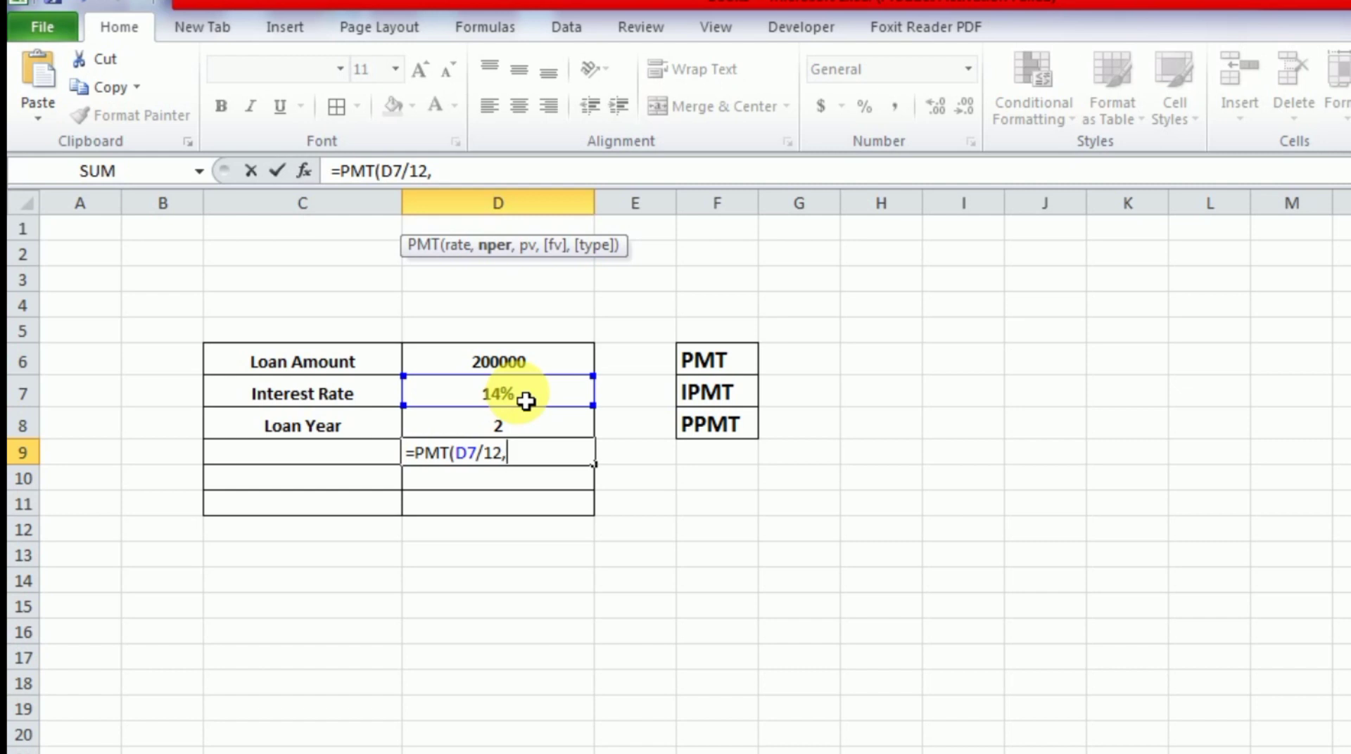
Complete the PMT formula in D9 with D8*12 as the number of periods and D6 as the present value
{"action": "left_click", "coordinate": [501, 431]}
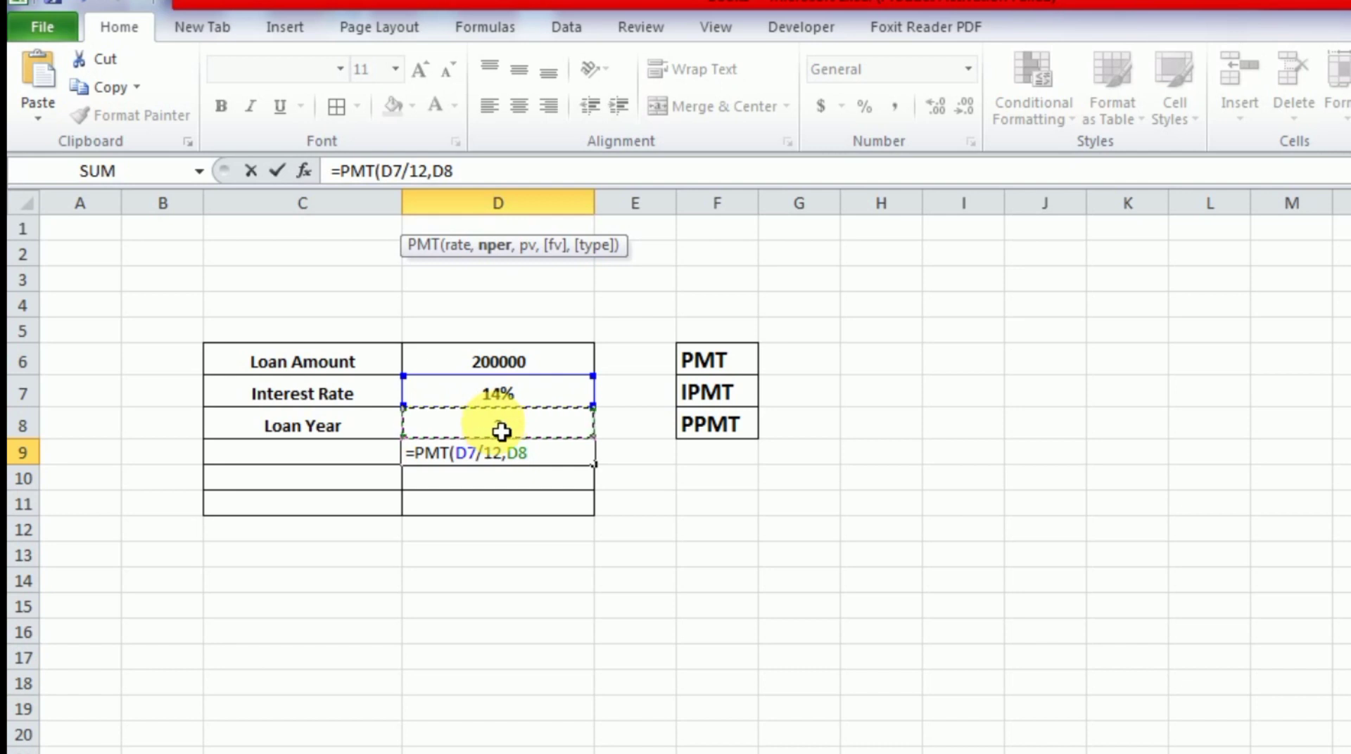
{"action": "type", "text": "*12"}
{"action": "type", "text": ","}
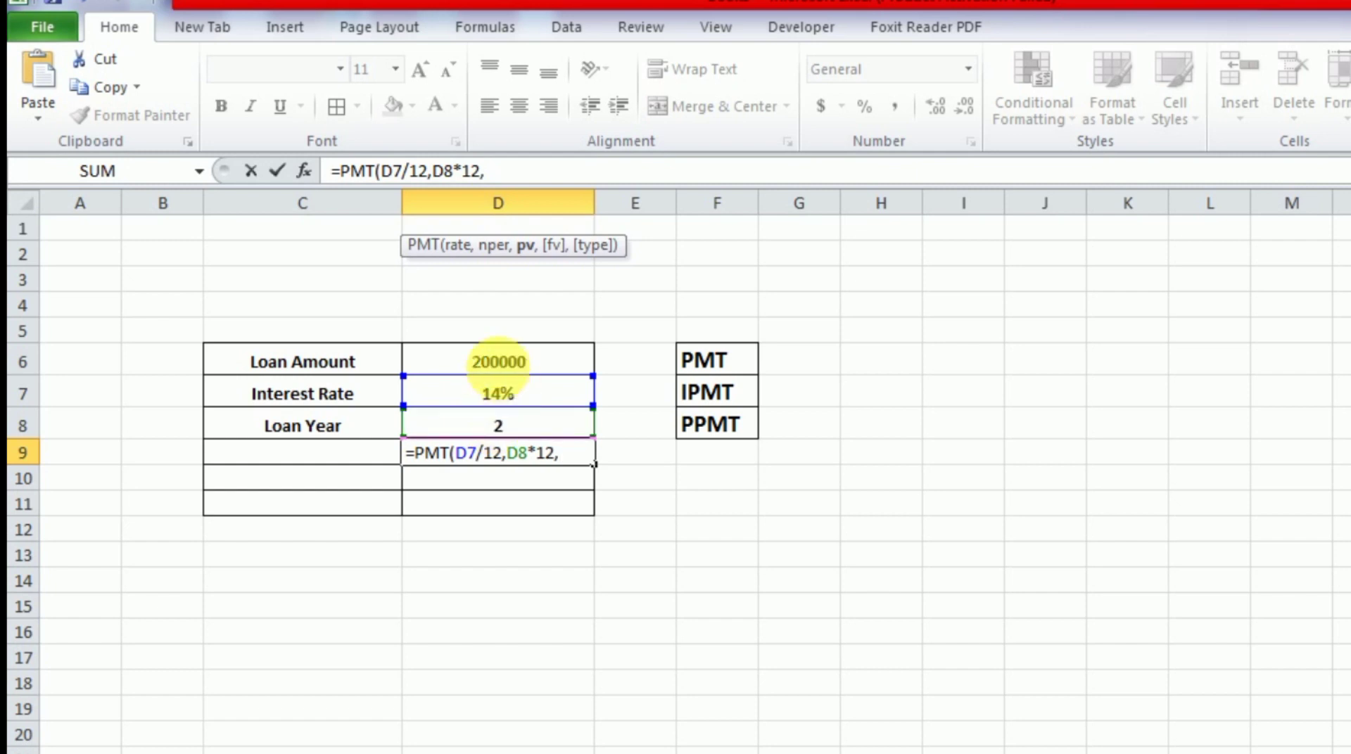
{"action": "left_click", "coordinate": [472, 371]}
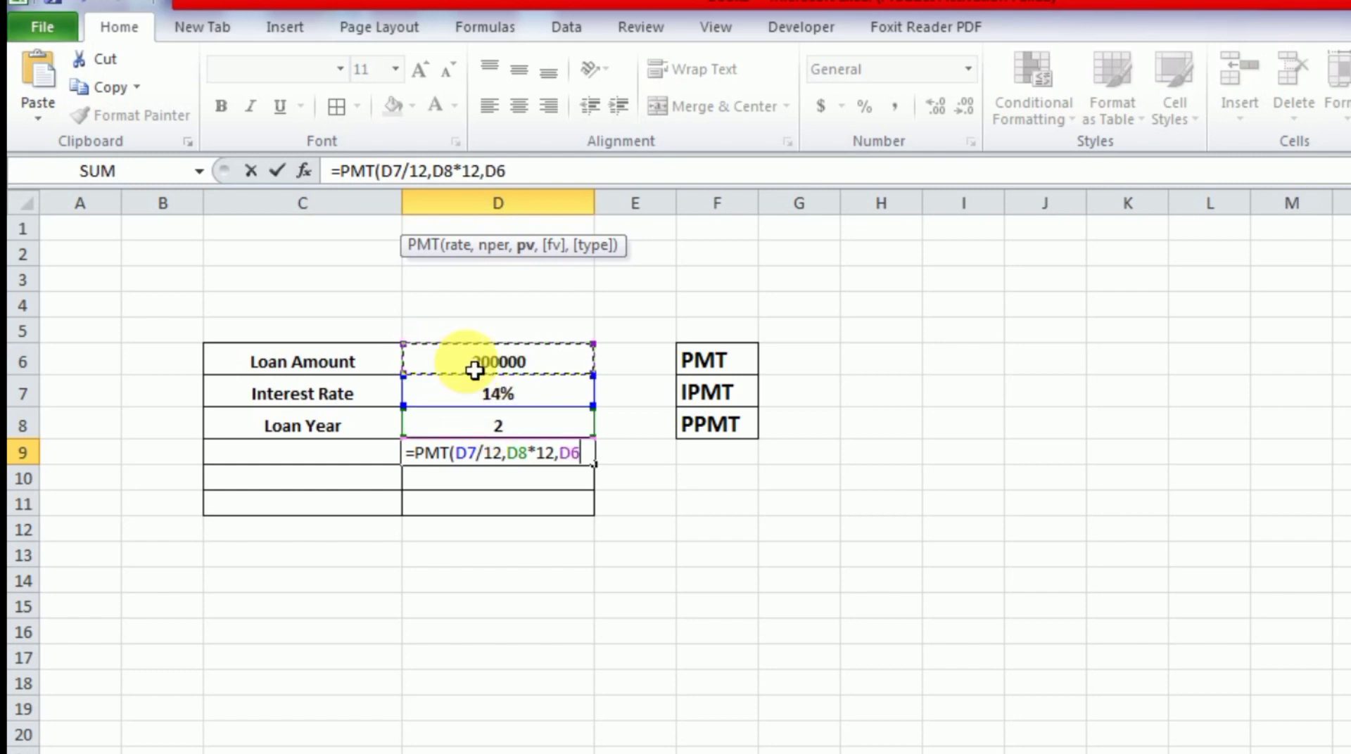
{"action": "type", "text": ")"}
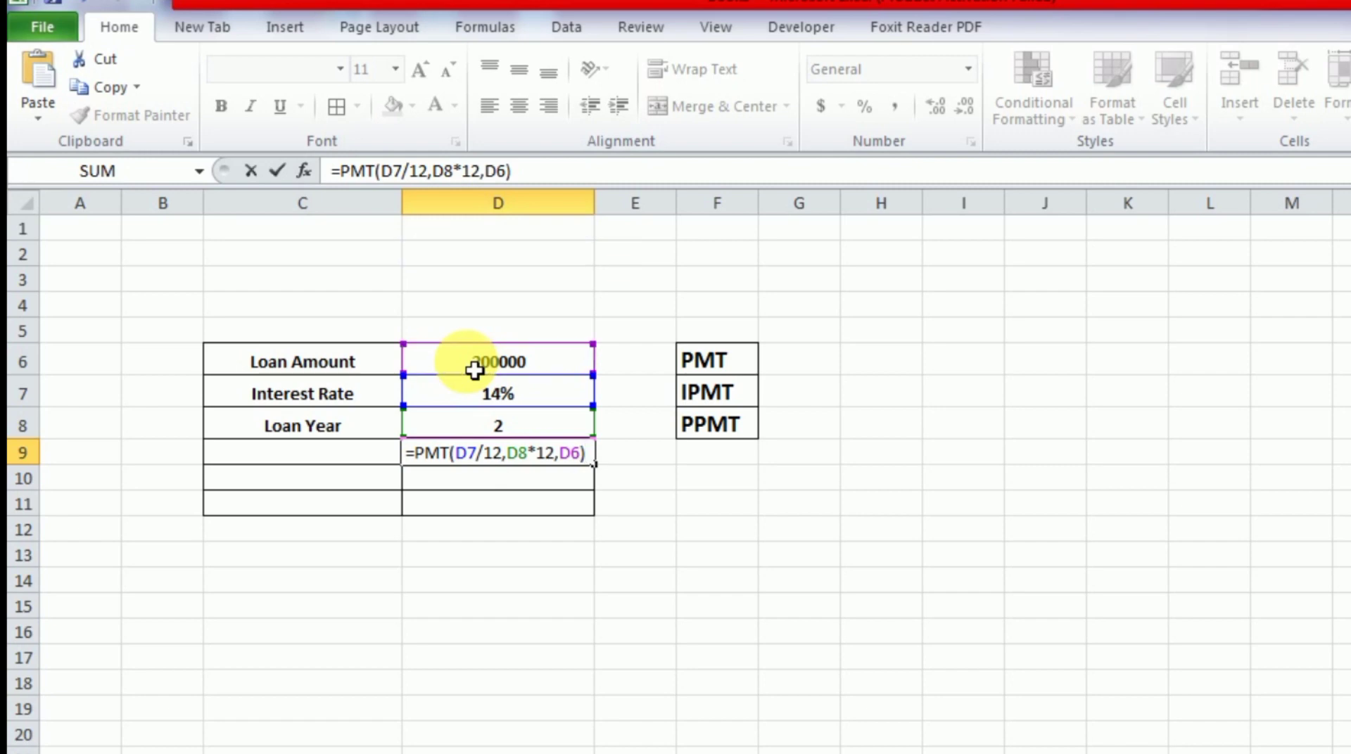
{"action": "key", "text": "Return"}
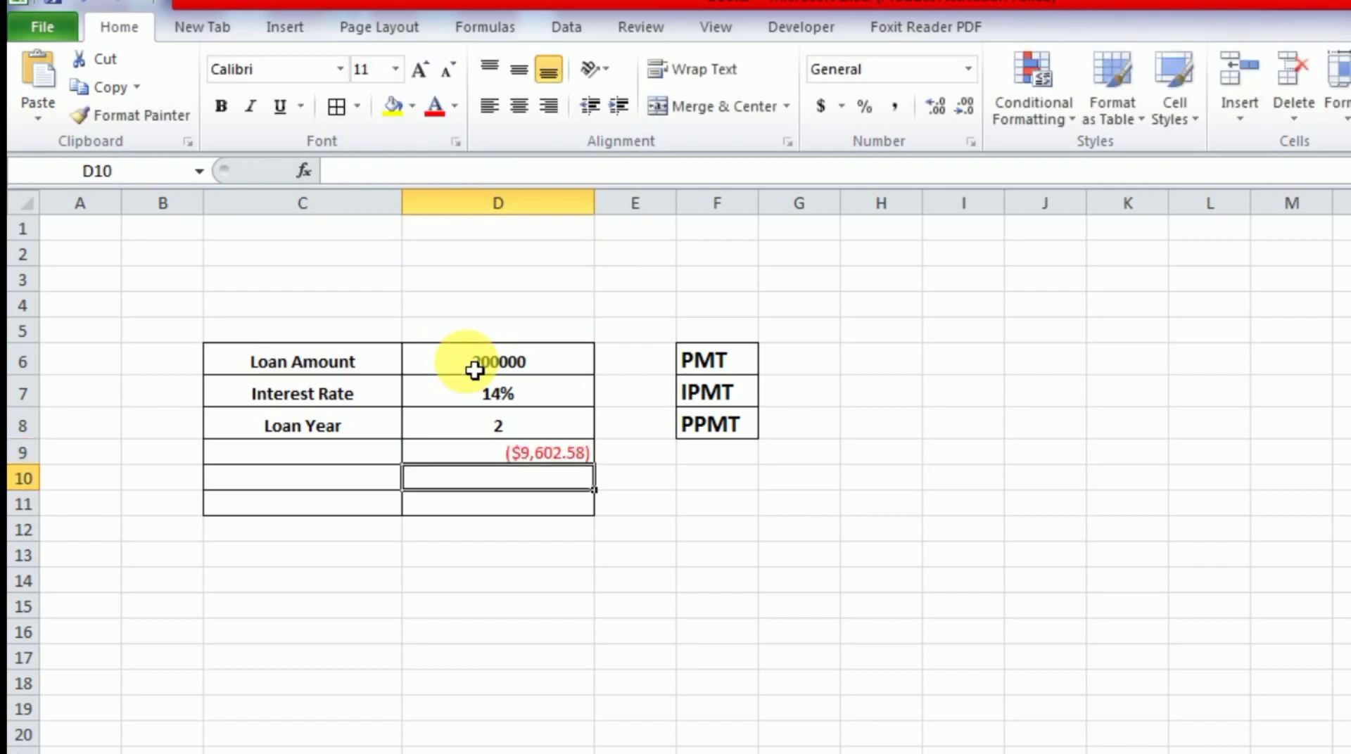
Apply the General number format to the PMT result in D9
{"action": "key", "text": "Up"}
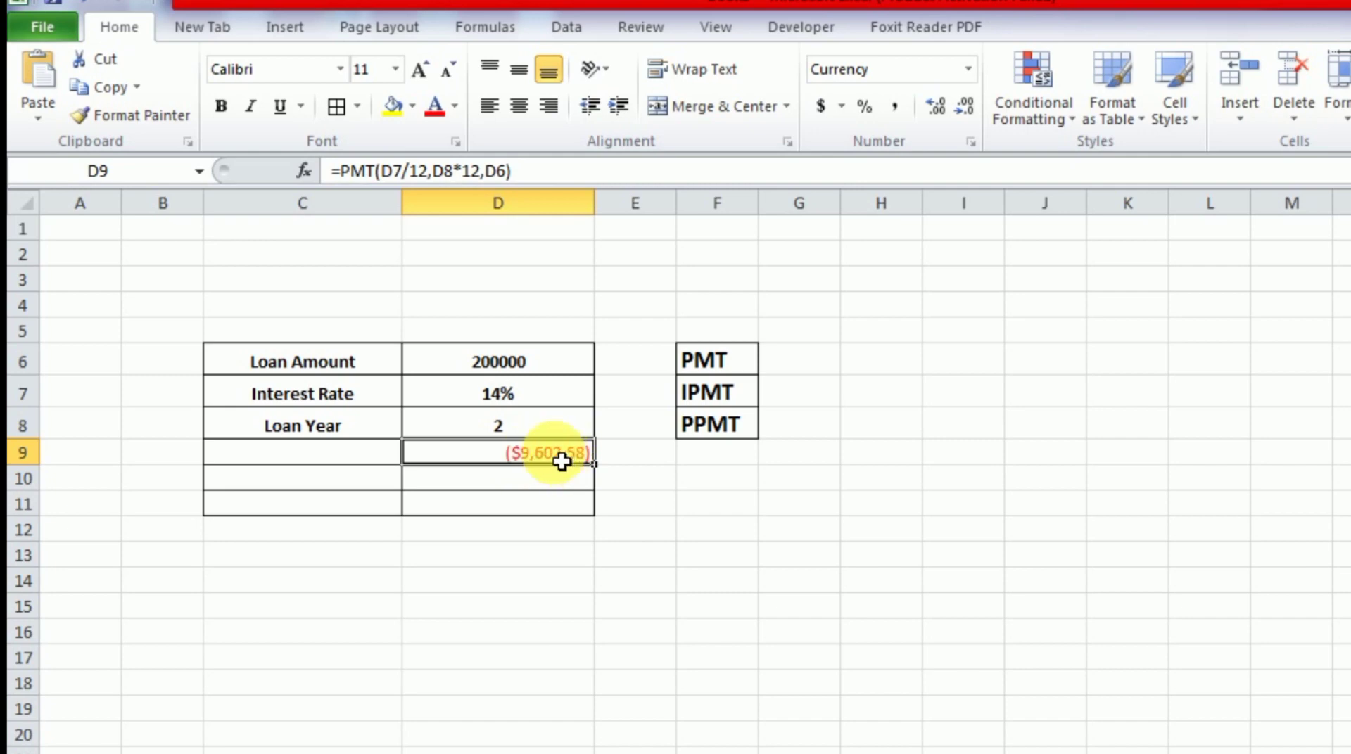
{"action": "left_click", "coordinate": [967, 69]}
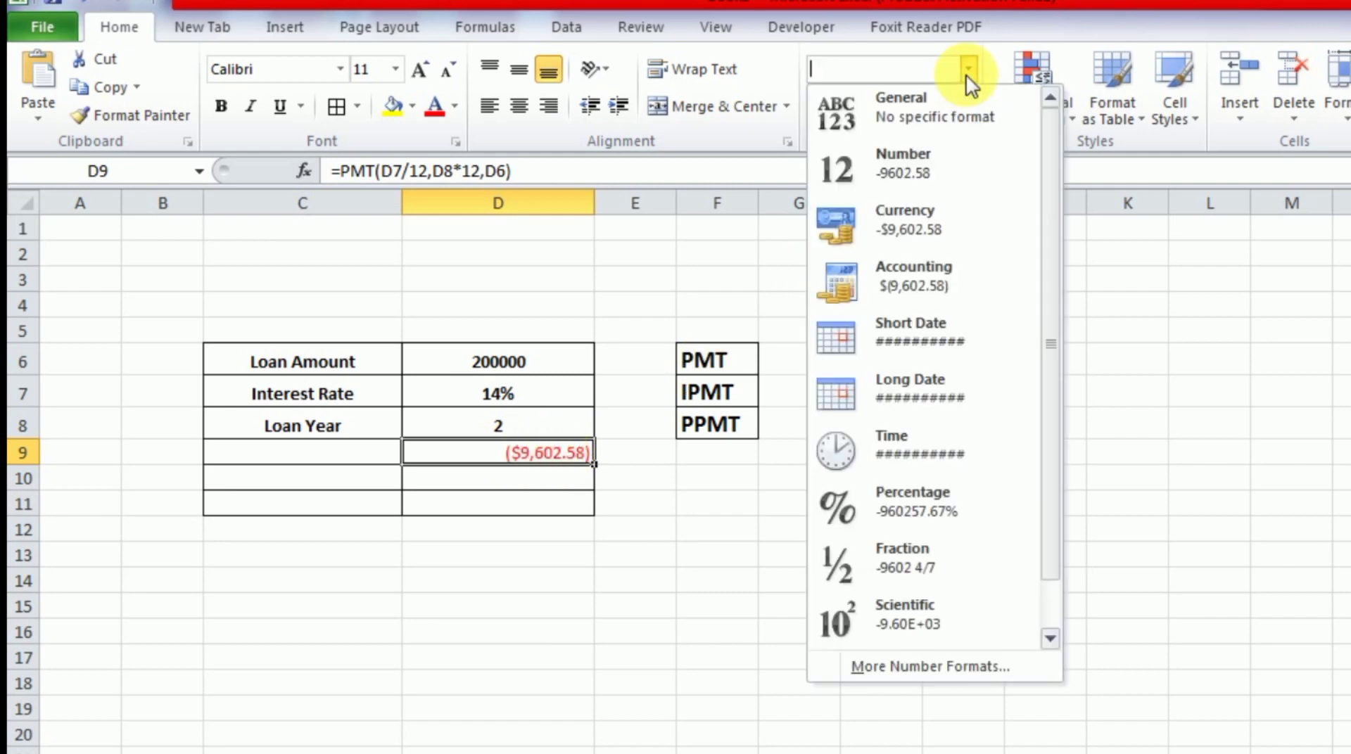
{"action": "left_click", "coordinate": [941, 120]}
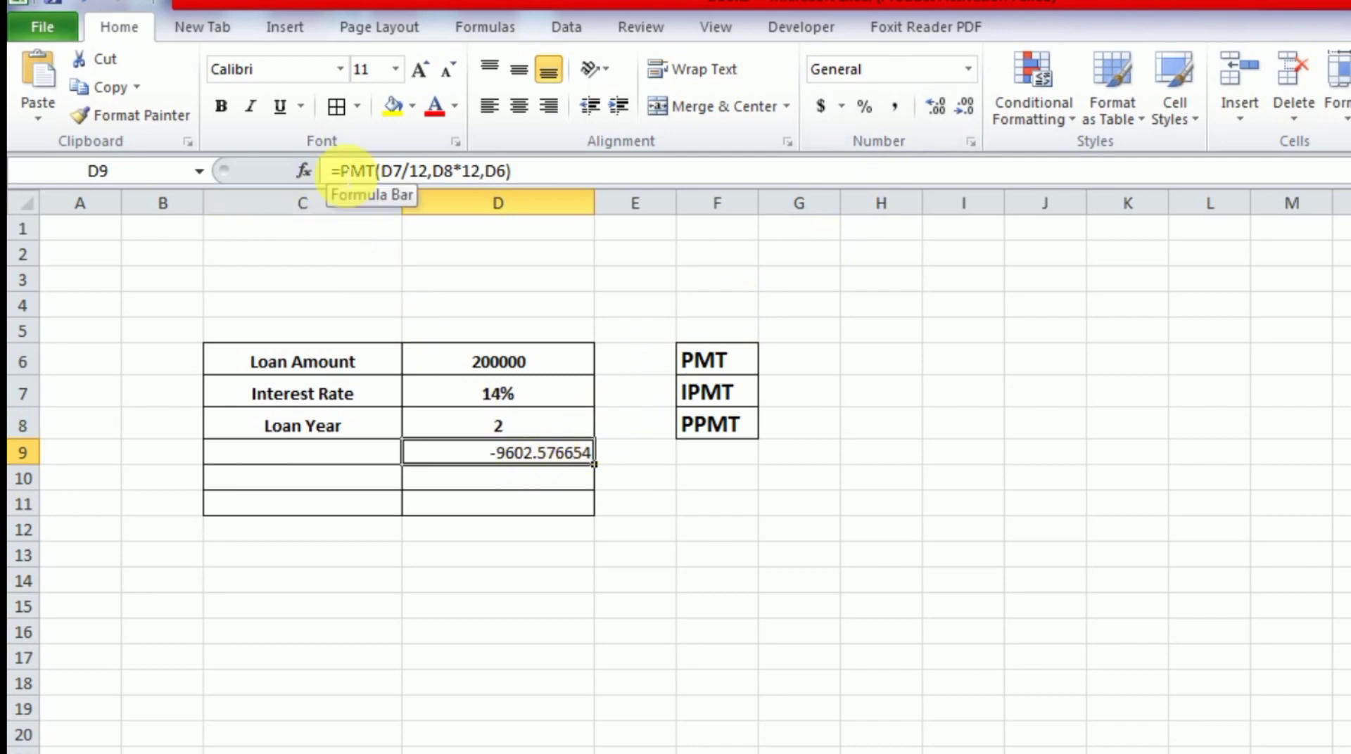
Put a minus sign before the function in D9 so the formula reads =-PMT(D7/12,D8*12,D6)
{"action": "left_click", "coordinate": [346, 172]}
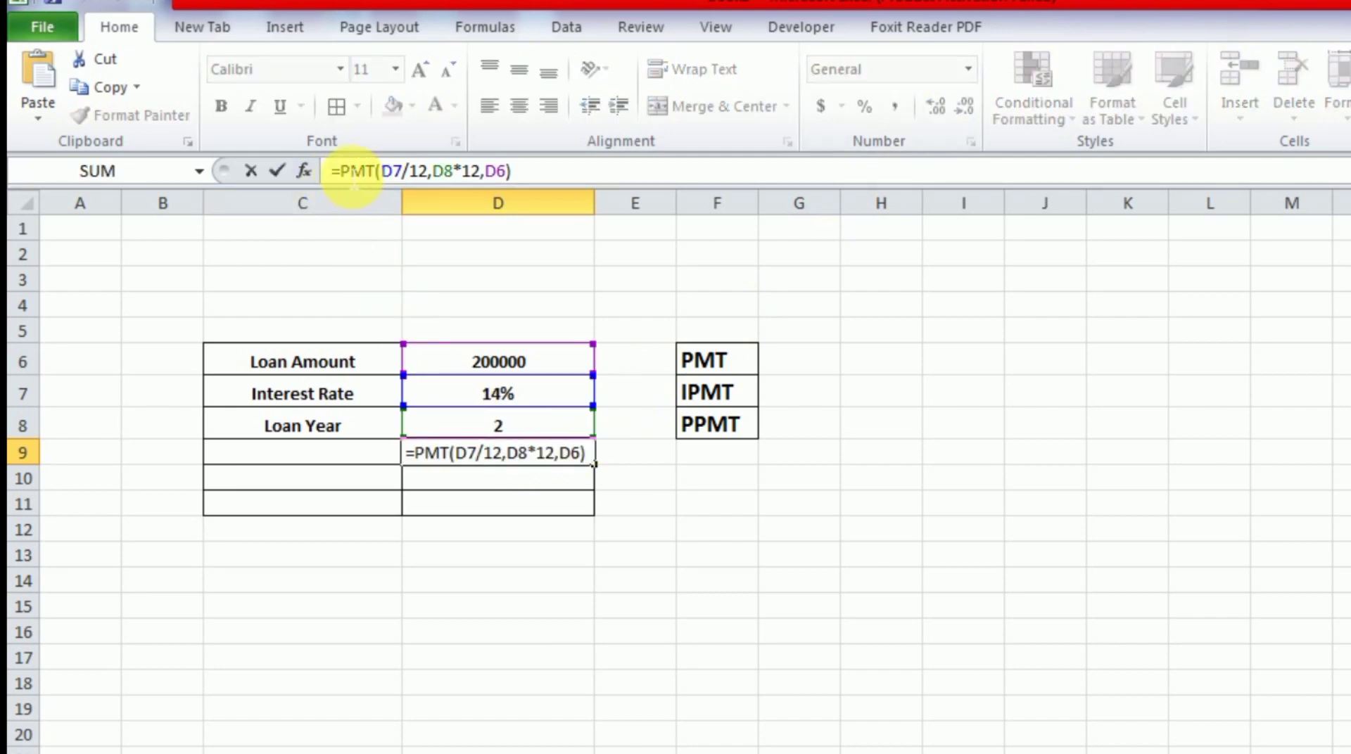
{"action": "left_click", "coordinate": [341, 170]}
{"action": "type", "text": "-"}
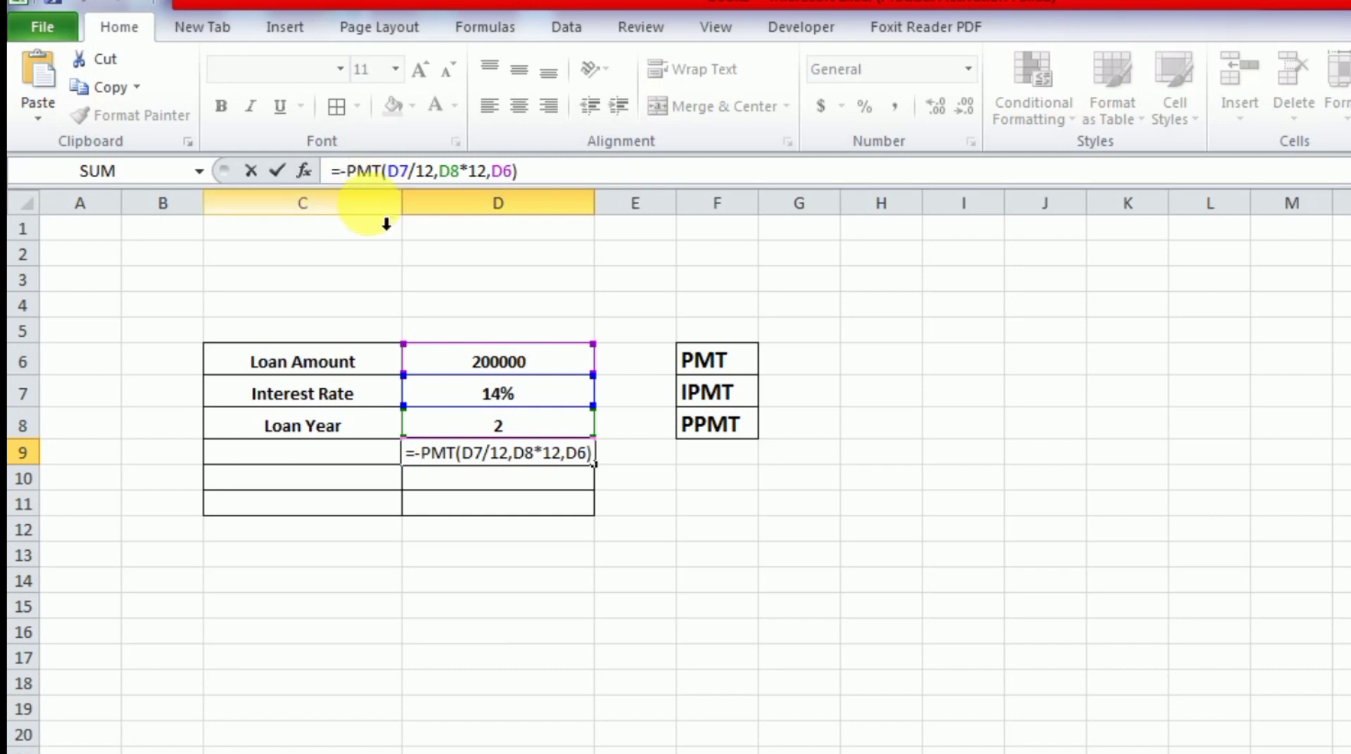
{"action": "key", "text": "Return"}
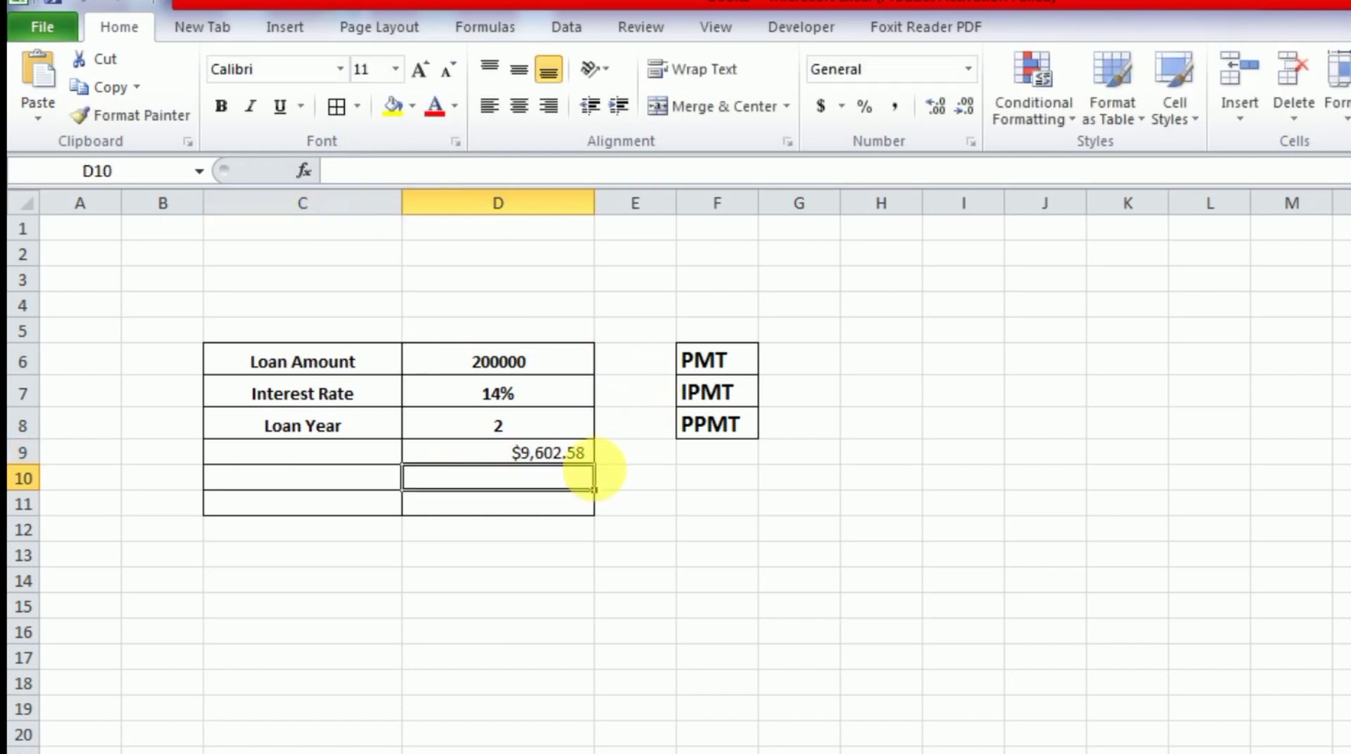
Change the number format of the negated PMT formula's cell D9 to General
{"action": "left_click", "coordinate": [557, 456]}
{"action": "left_click", "coordinate": [971, 69]}
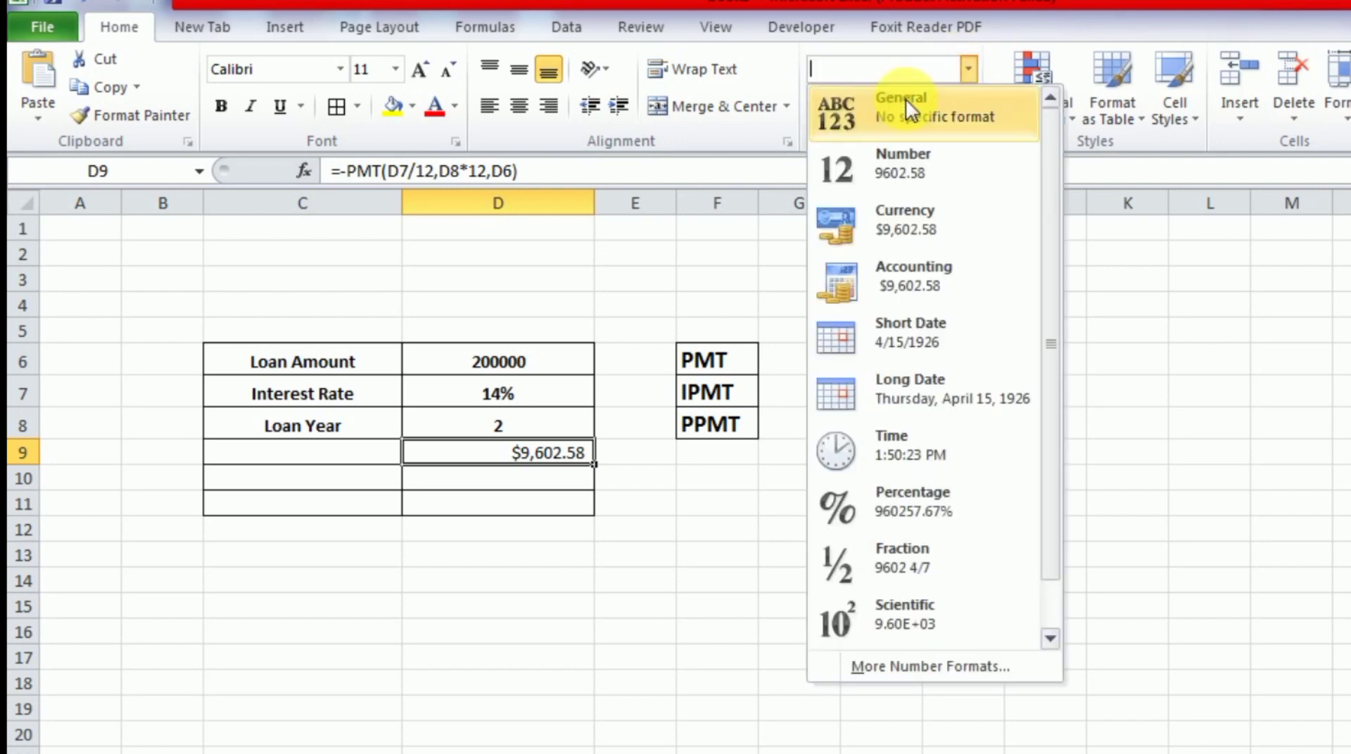
{"action": "left_click", "coordinate": [902, 114]}
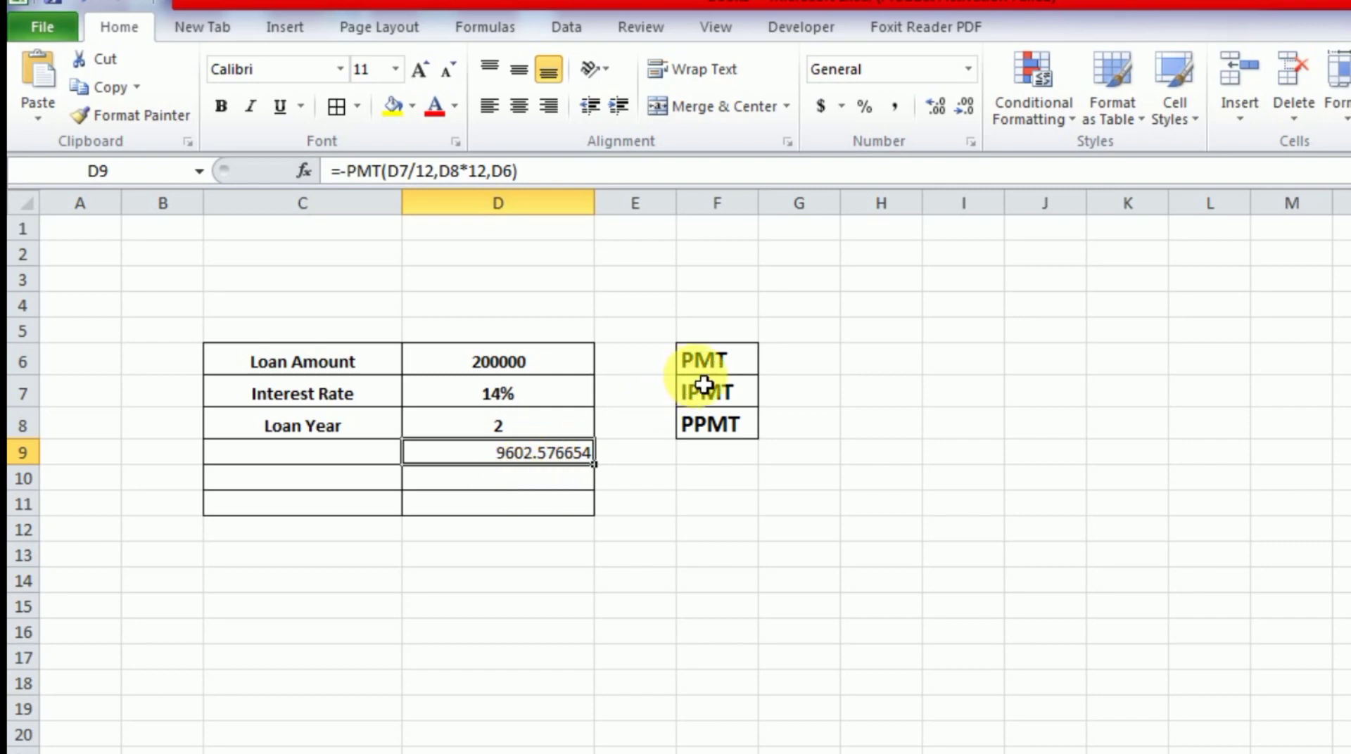
Start an IPMT formula in D10 with the interest rate D7/12 as its rate argument
{"action": "left_click", "coordinate": [515, 489]}
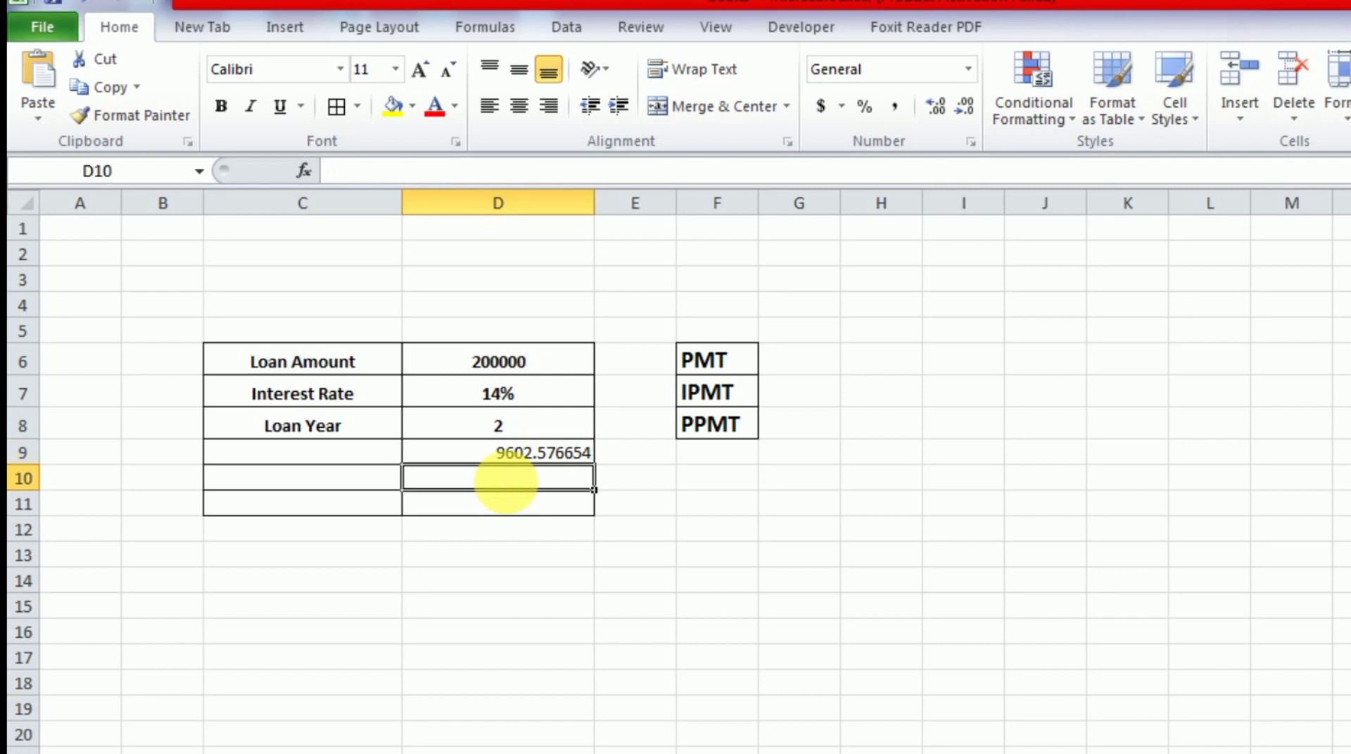
{"action": "type", "text": "=IPM"}
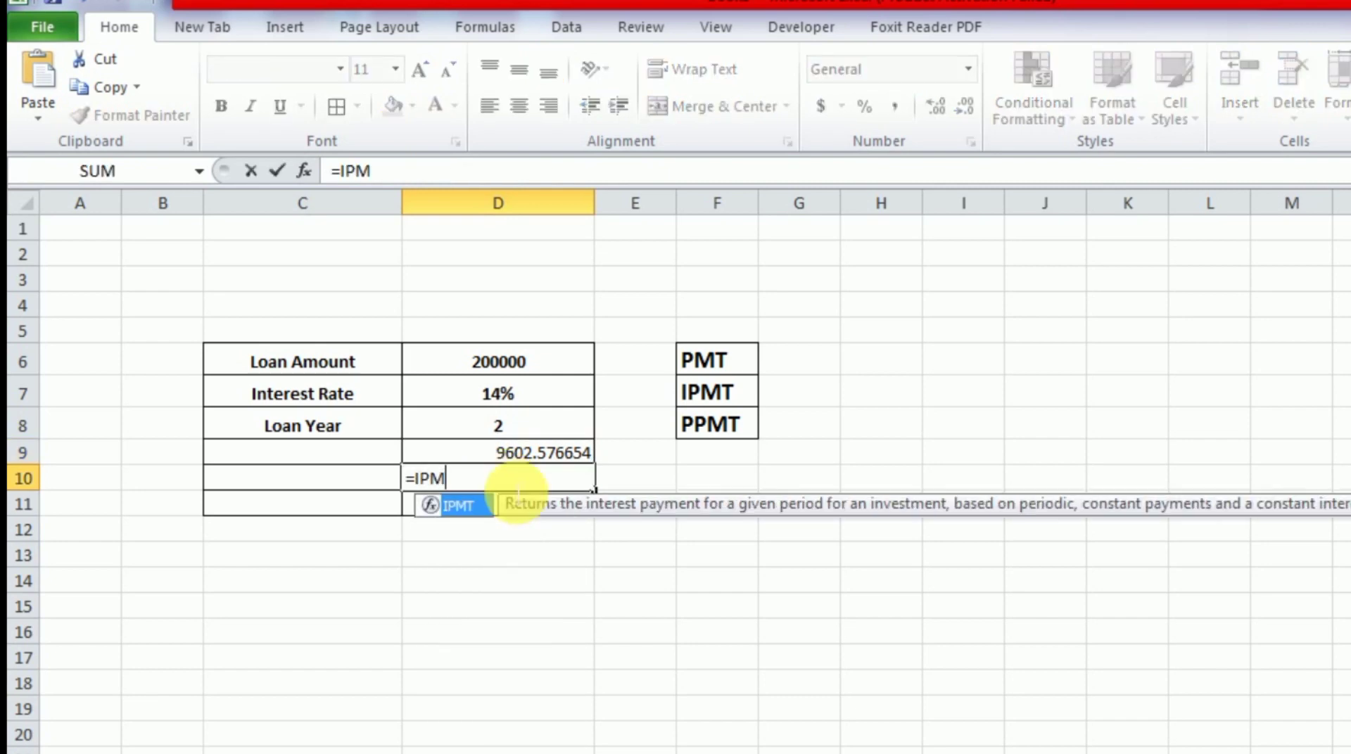
{"action": "type", "text": "T("}
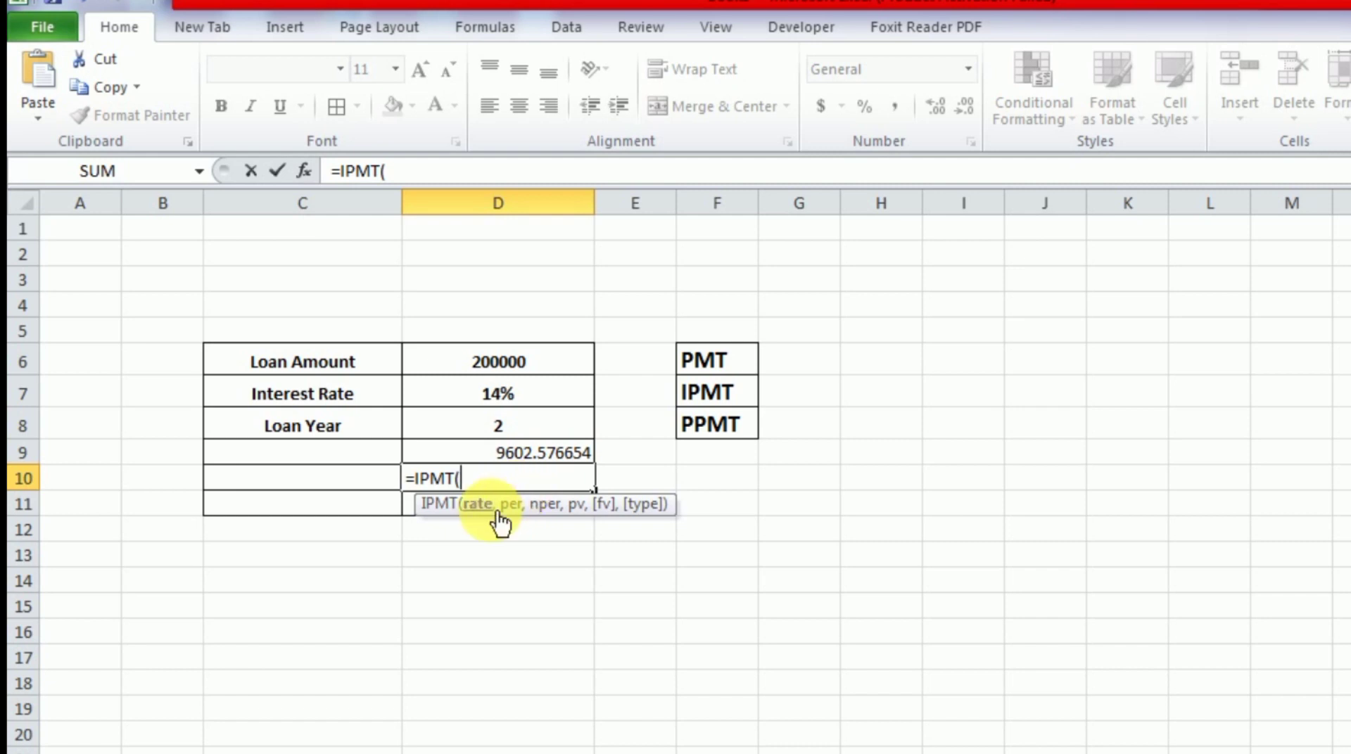
{"action": "left_click", "coordinate": [500, 398]}
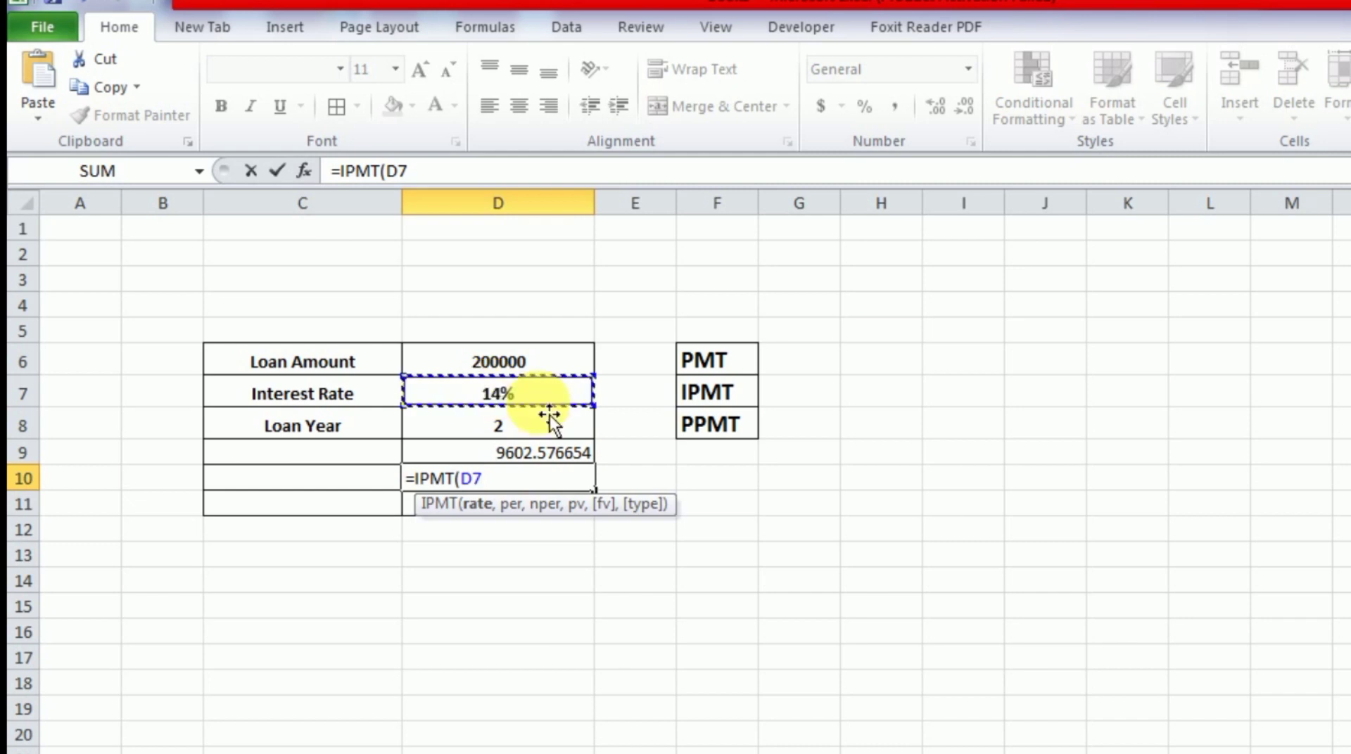
{"action": "type", "text": "/12"}
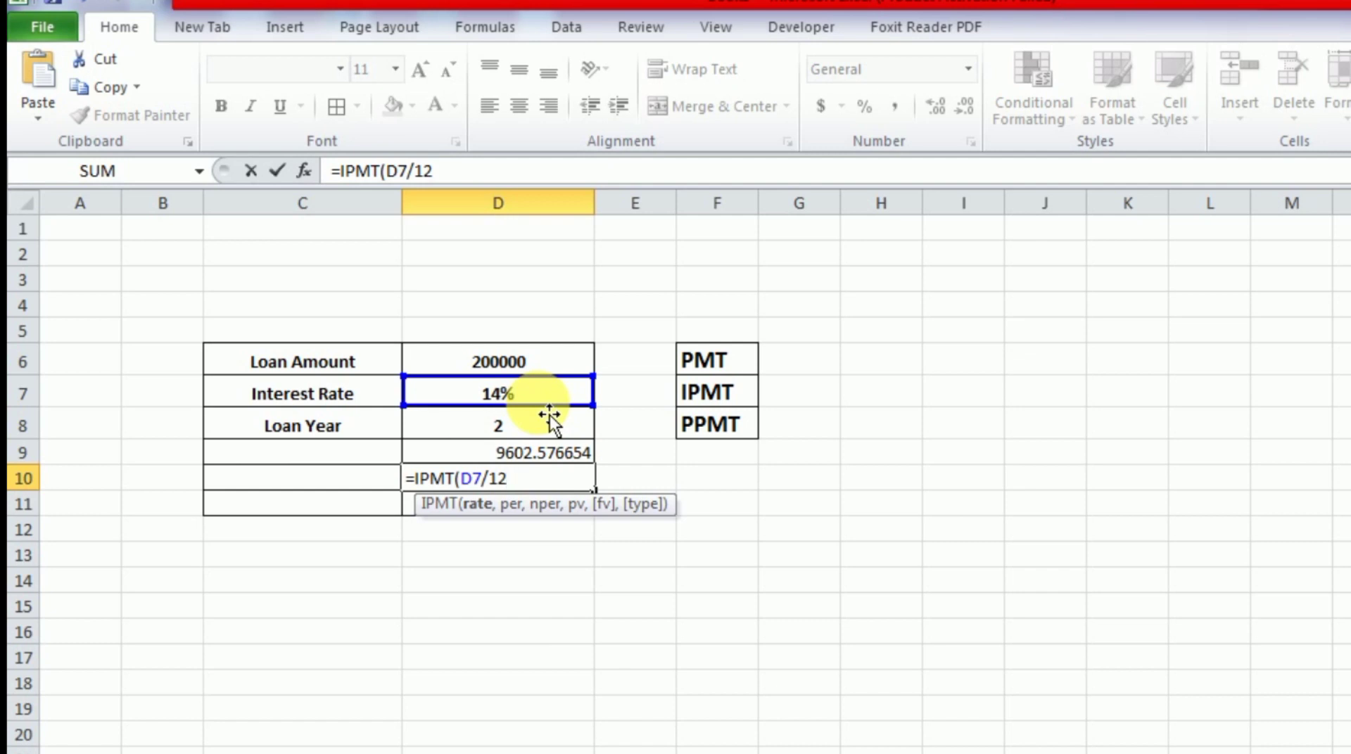
{"action": "type", "text": ","}
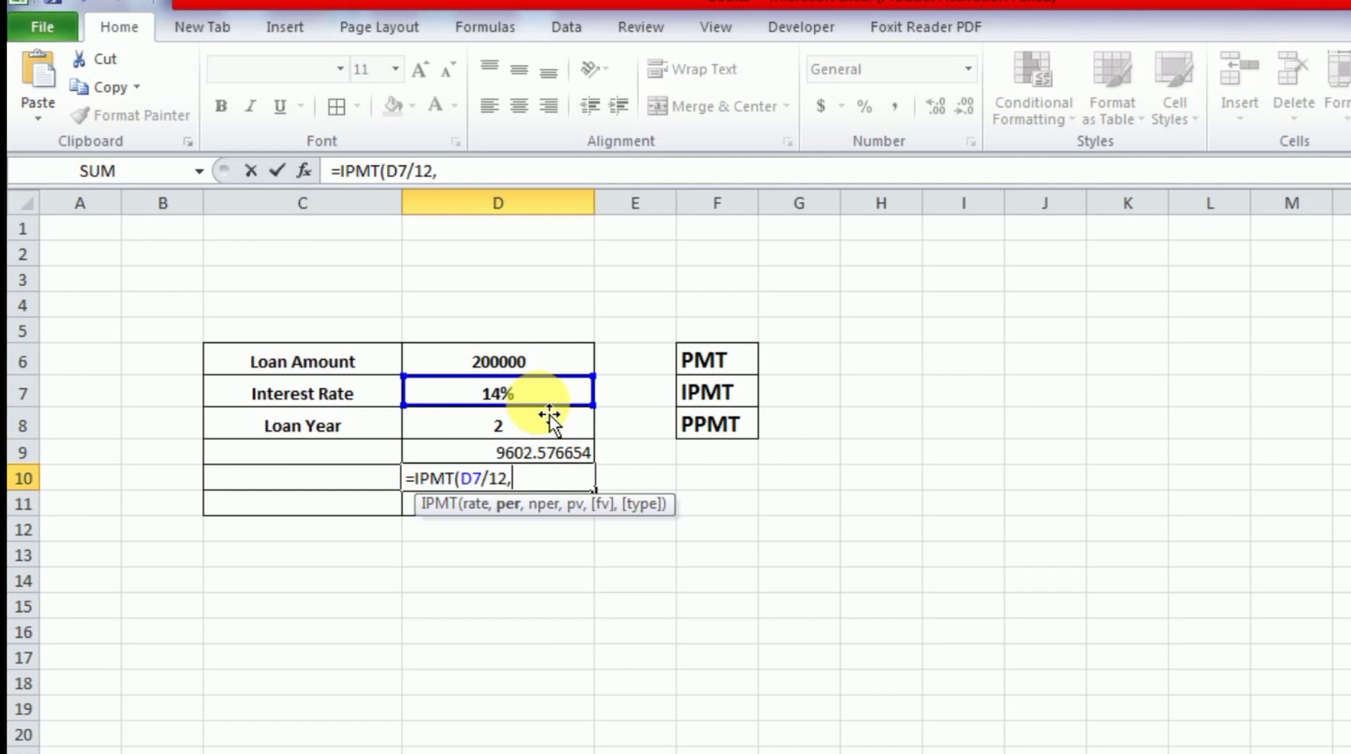
Complete the IPMT formula in D10 with period 1, D8*12 as the number of periods and D6 as the present value
{"action": "type", "text": "1"}
{"action": "type", "text": ","}
{"action": "left_click", "coordinate": [473, 437]}
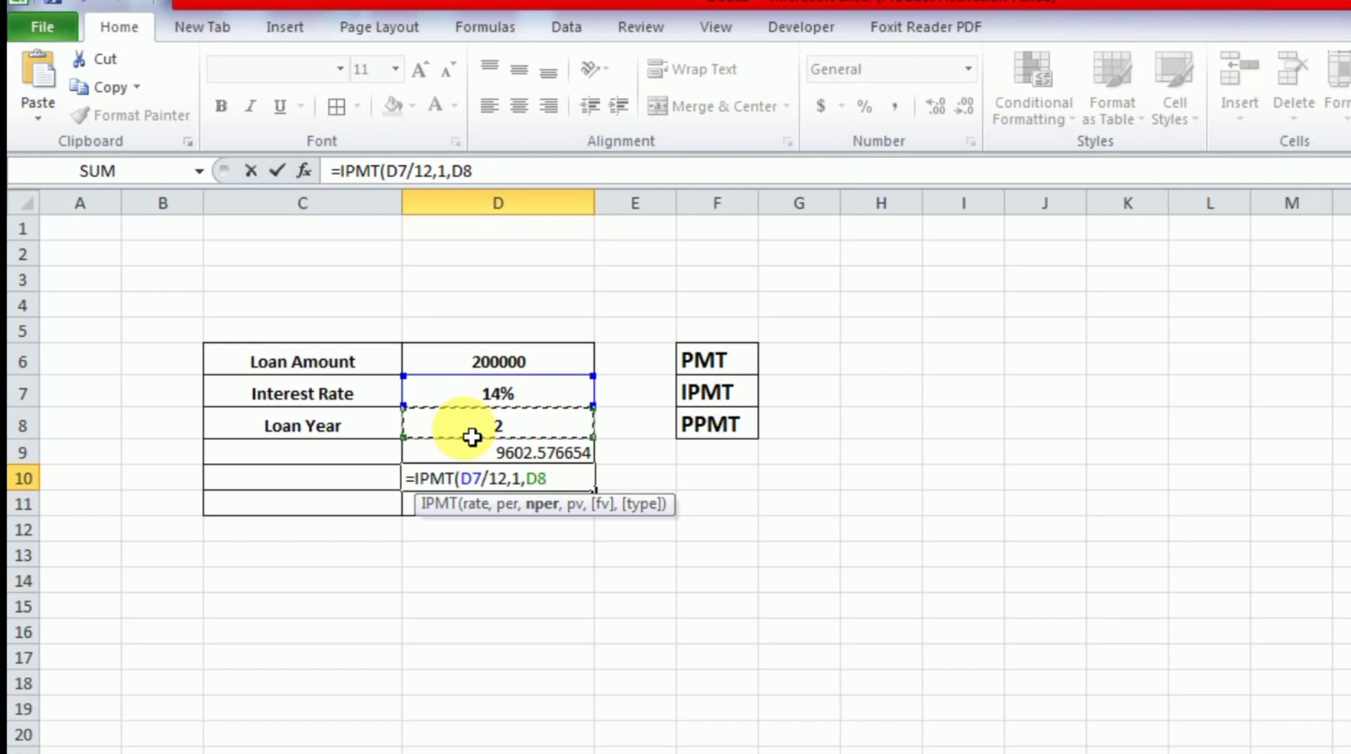
{"action": "type", "text": "*12,"}
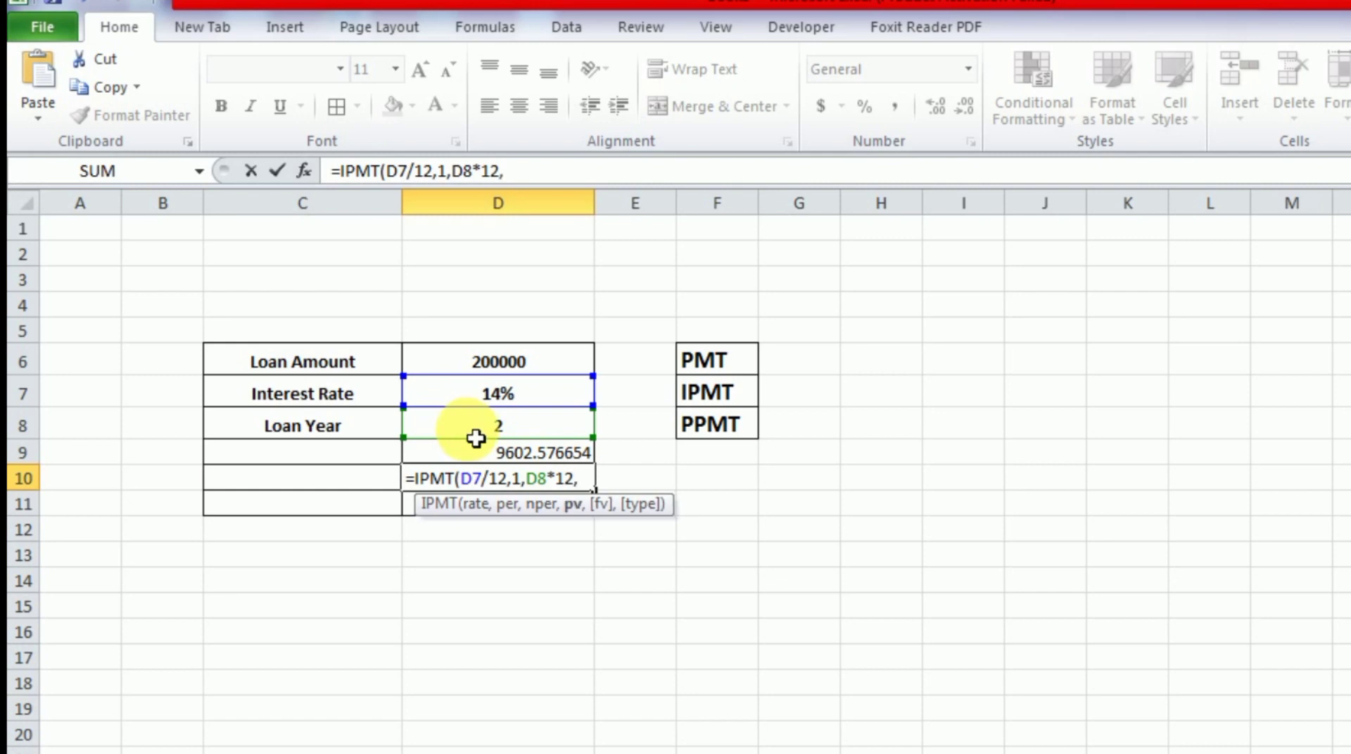
{"action": "left_click", "coordinate": [493, 364]}
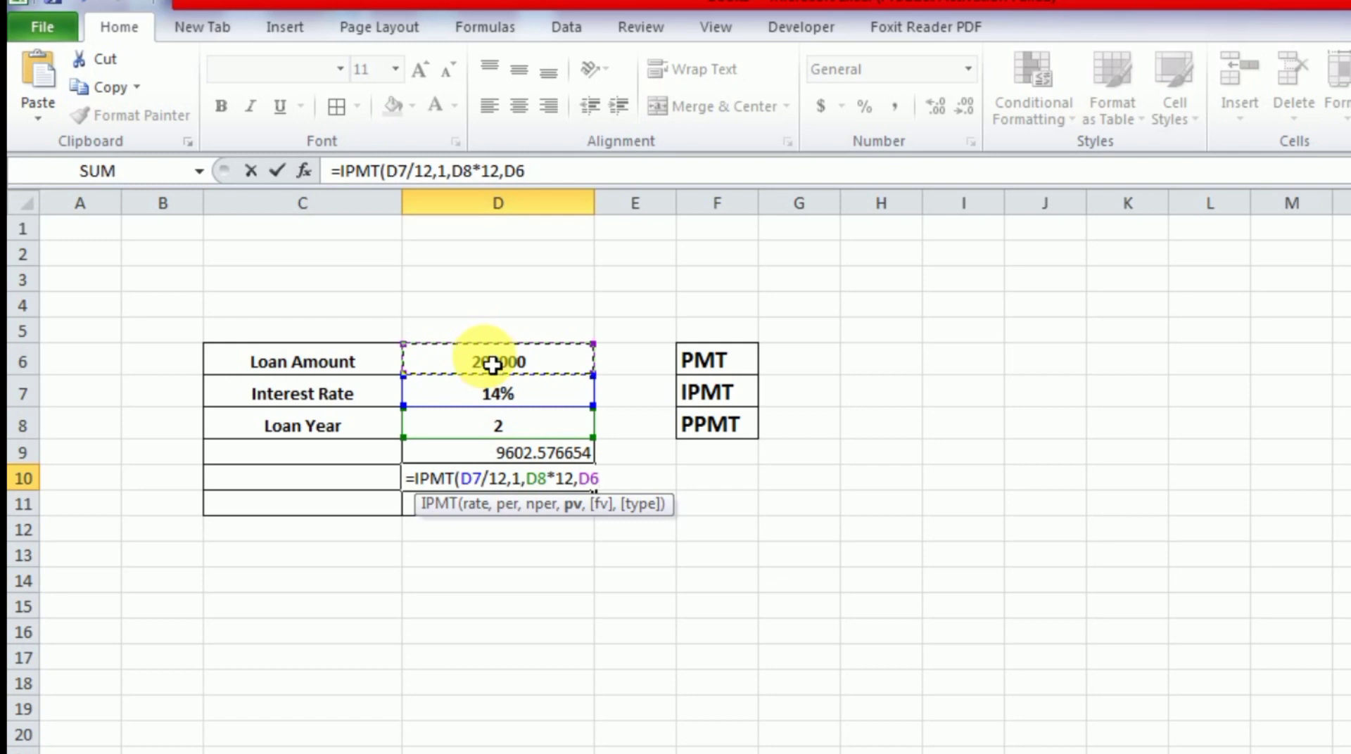
{"action": "type", "text": ")"}
{"action": "key", "text": "Return"}
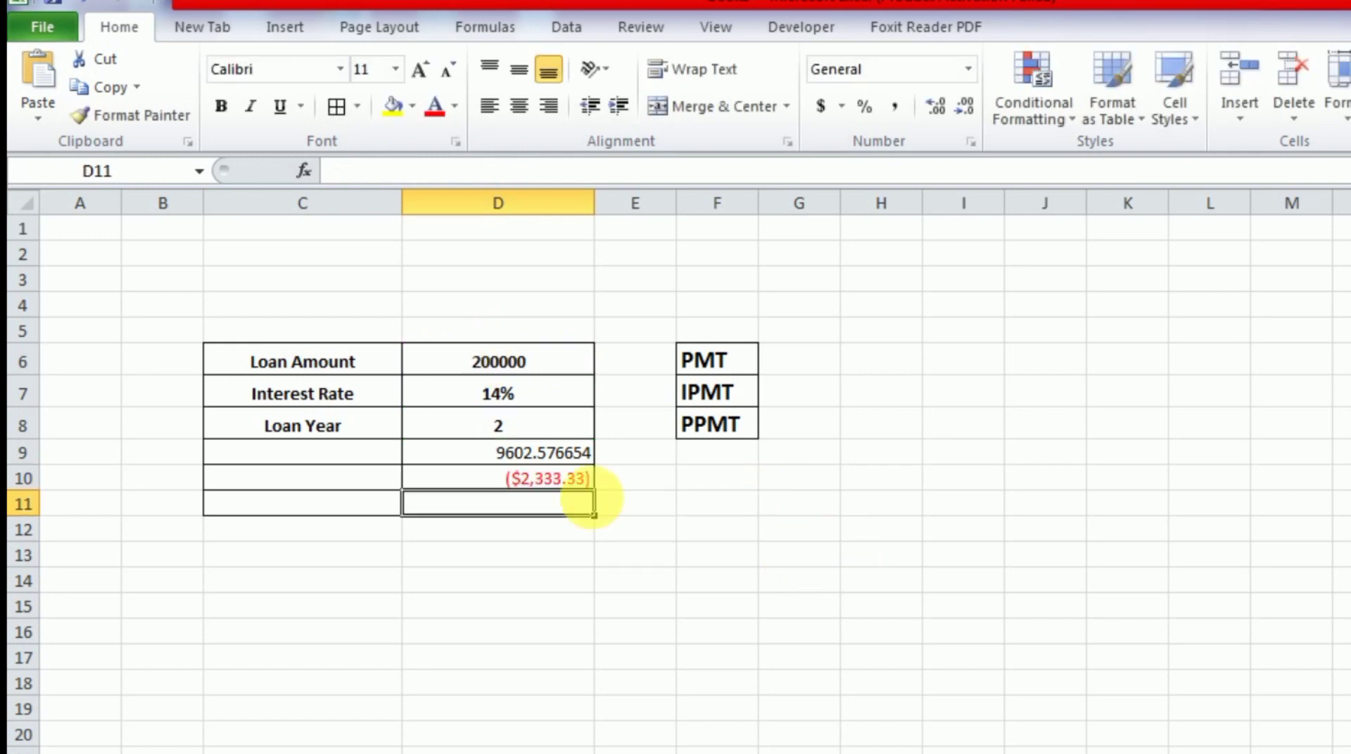
Apply the Number format to the IPMT result in D10
{"action": "left_click", "coordinate": [560, 484]}
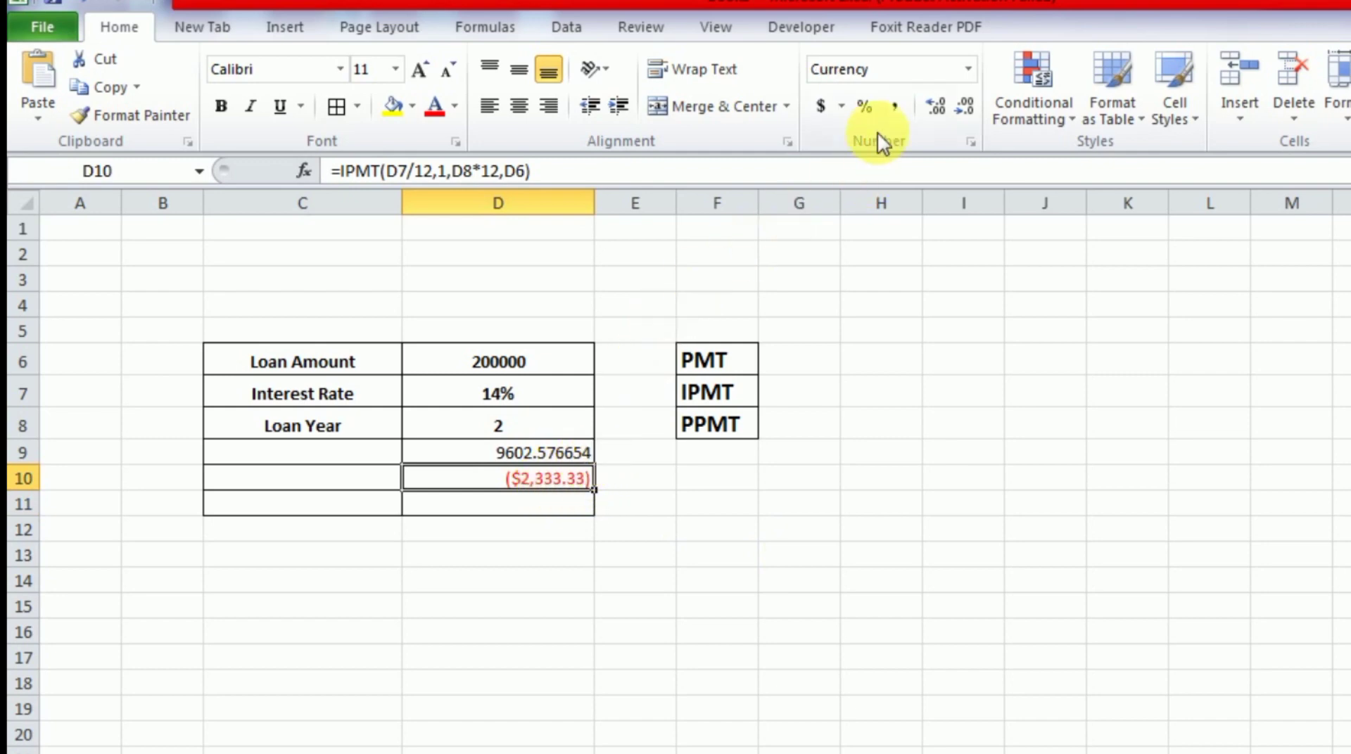
{"action": "left_click", "coordinate": [969, 69]}
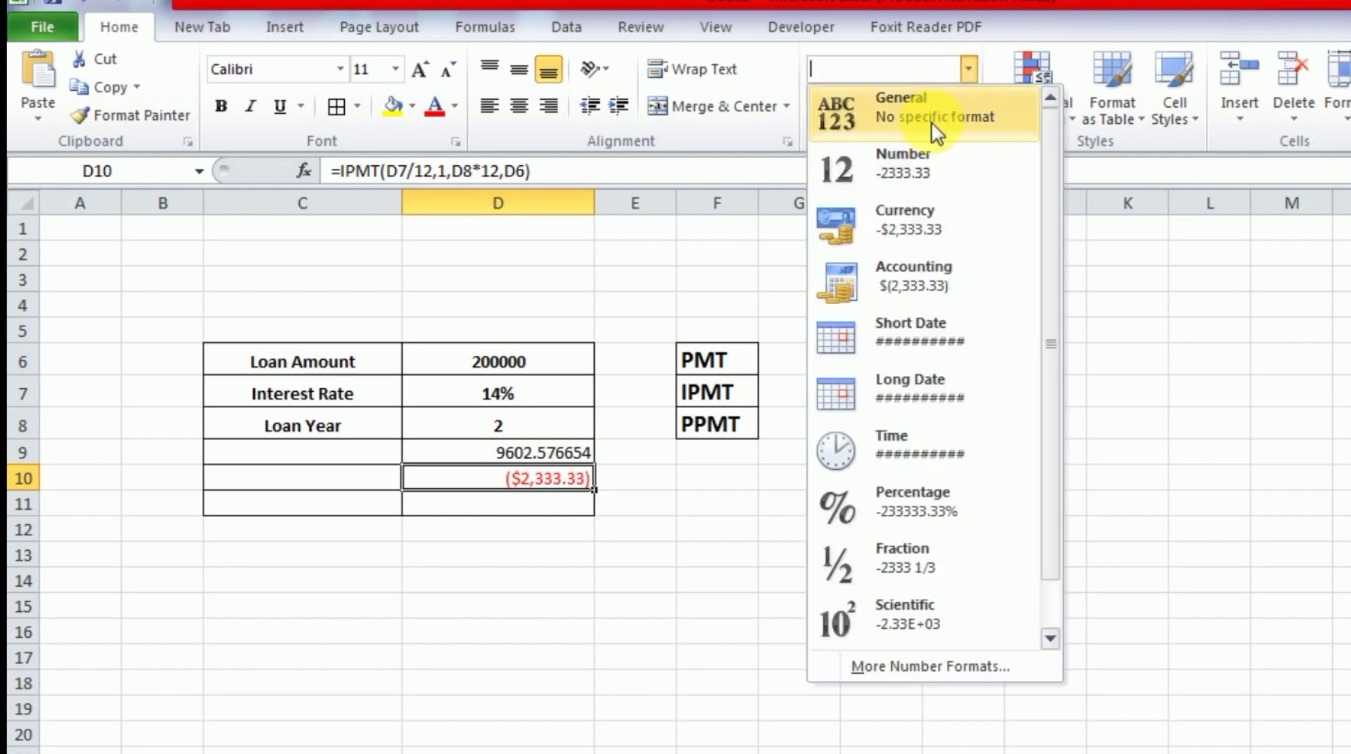
{"action": "left_click", "coordinate": [930, 163]}
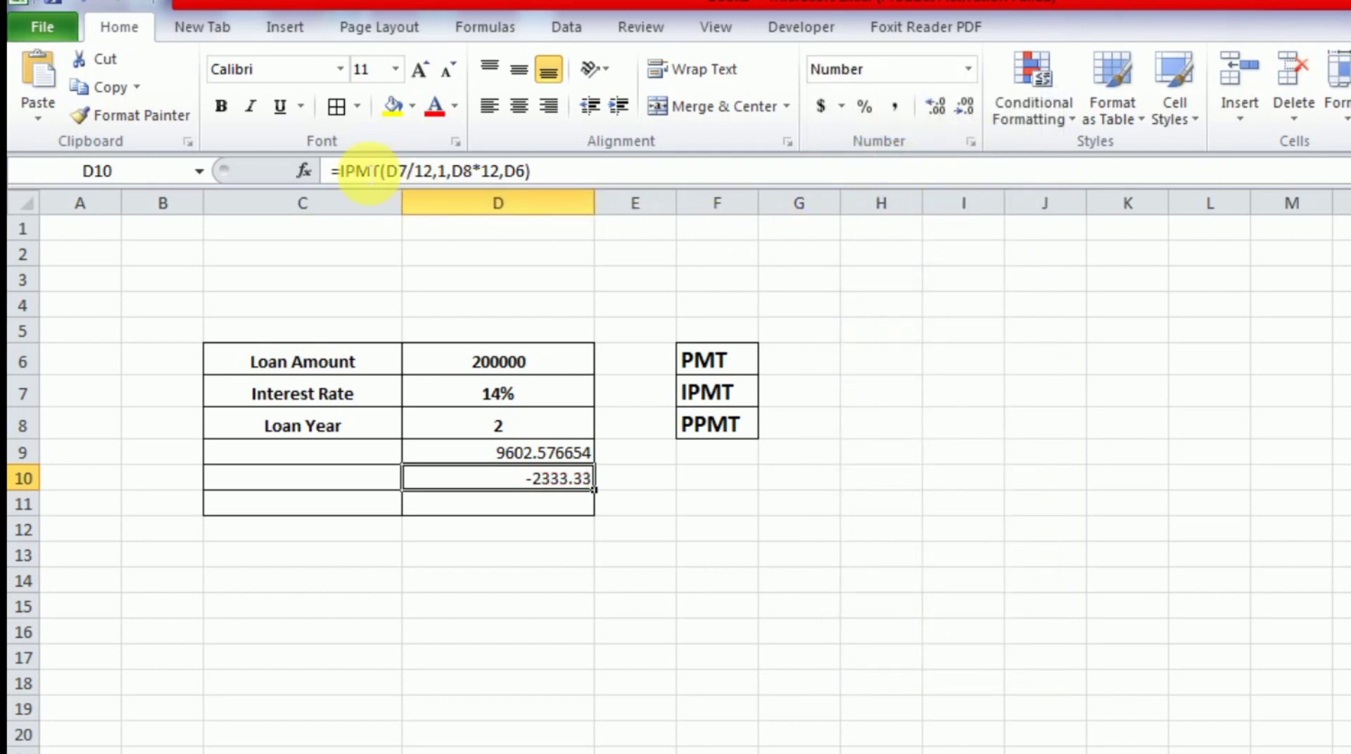
Negate the interest formula in D10 so it reads =-IPMT(D7/12,1,D8*12,D6), and compare it with the payment in D9
{"action": "left_click", "coordinate": [347, 172]}
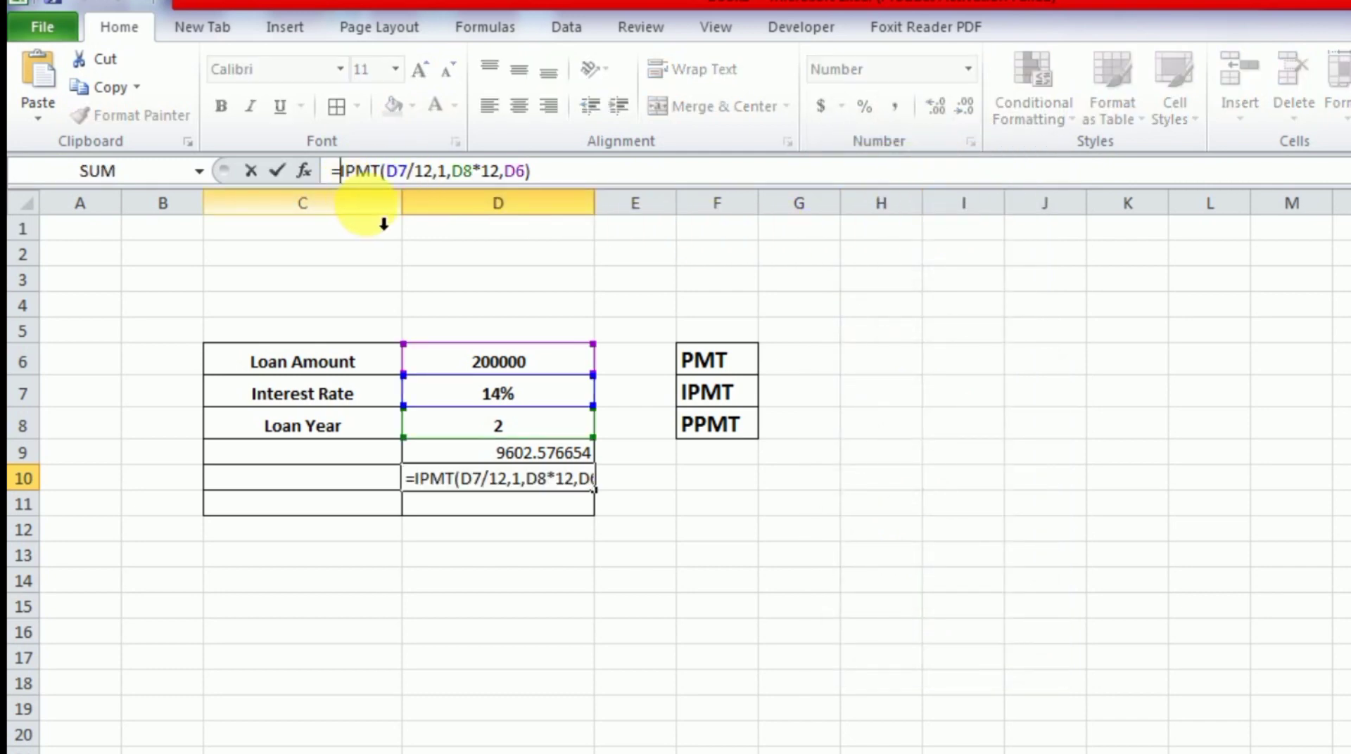
{"action": "type", "text": "-"}
{"action": "key", "text": "Return"}
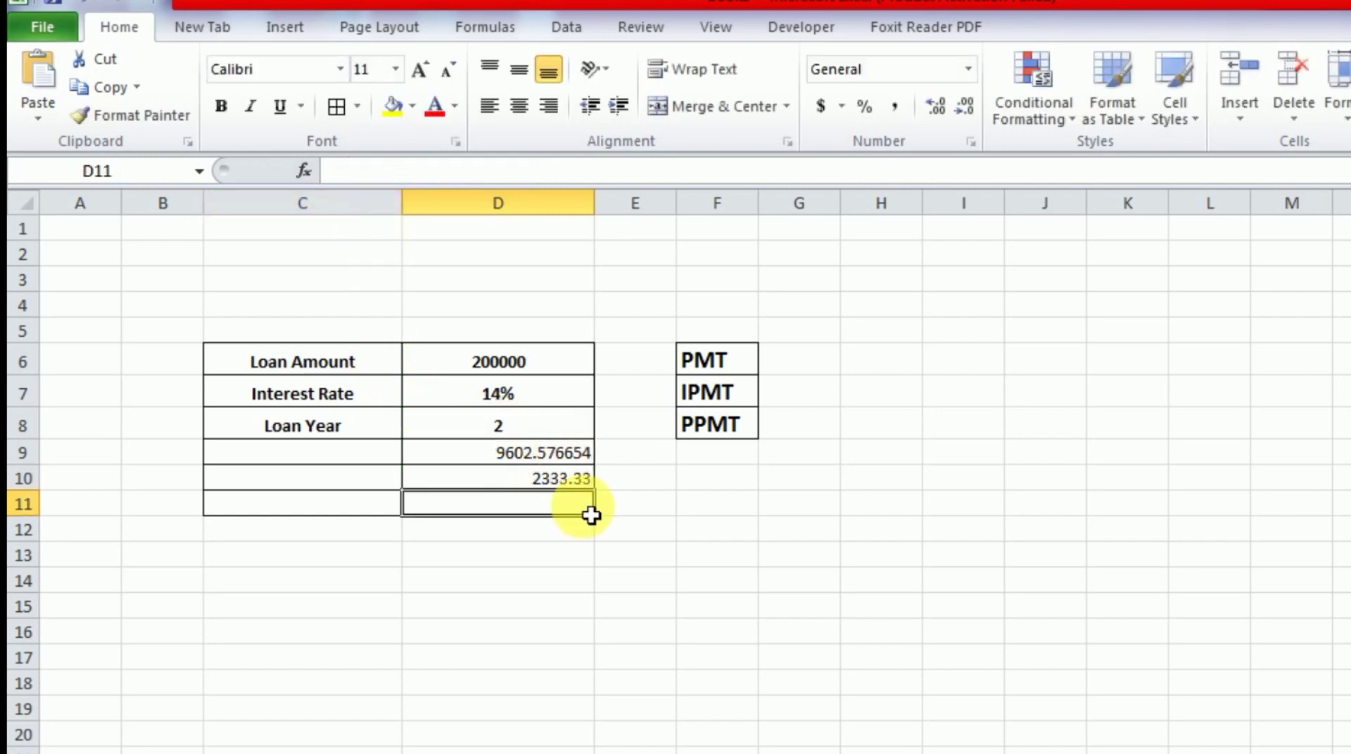
{"action": "left_click", "coordinate": [572, 489]}
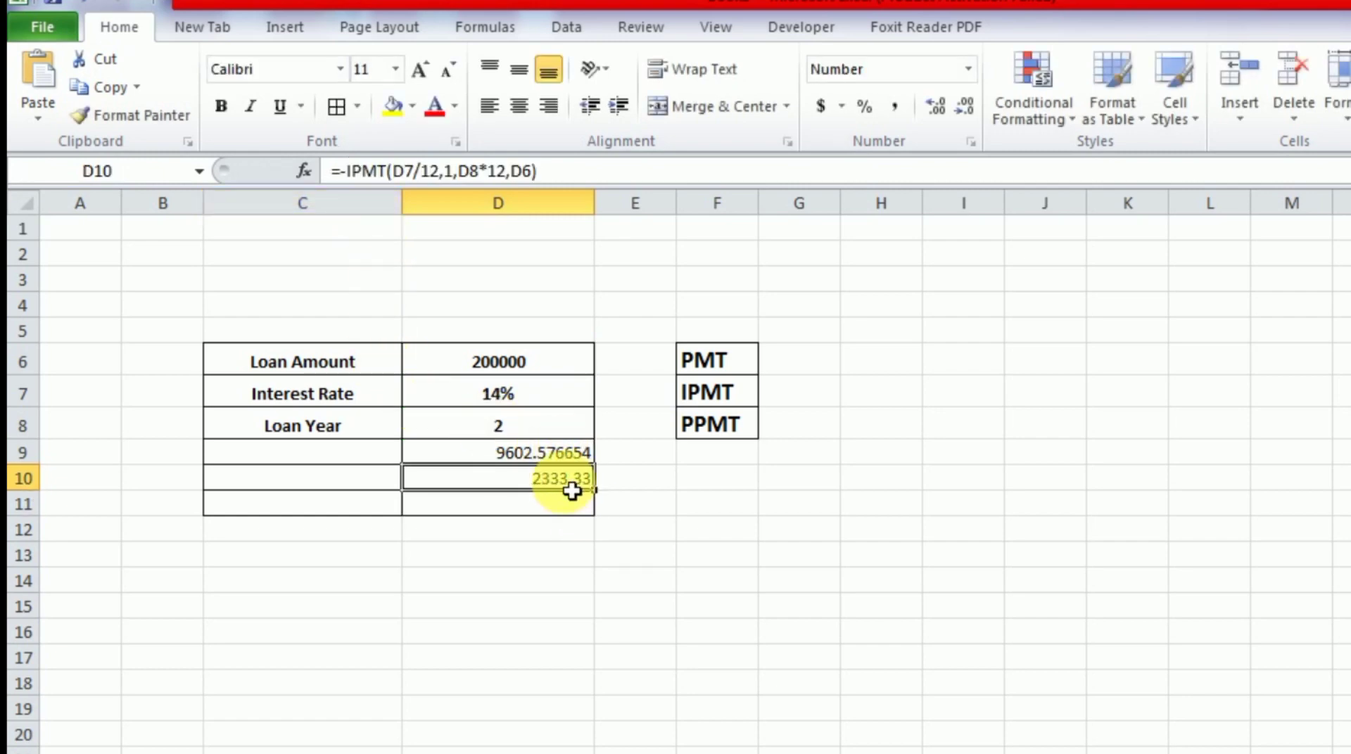
{"action": "left_click", "coordinate": [535, 458]}
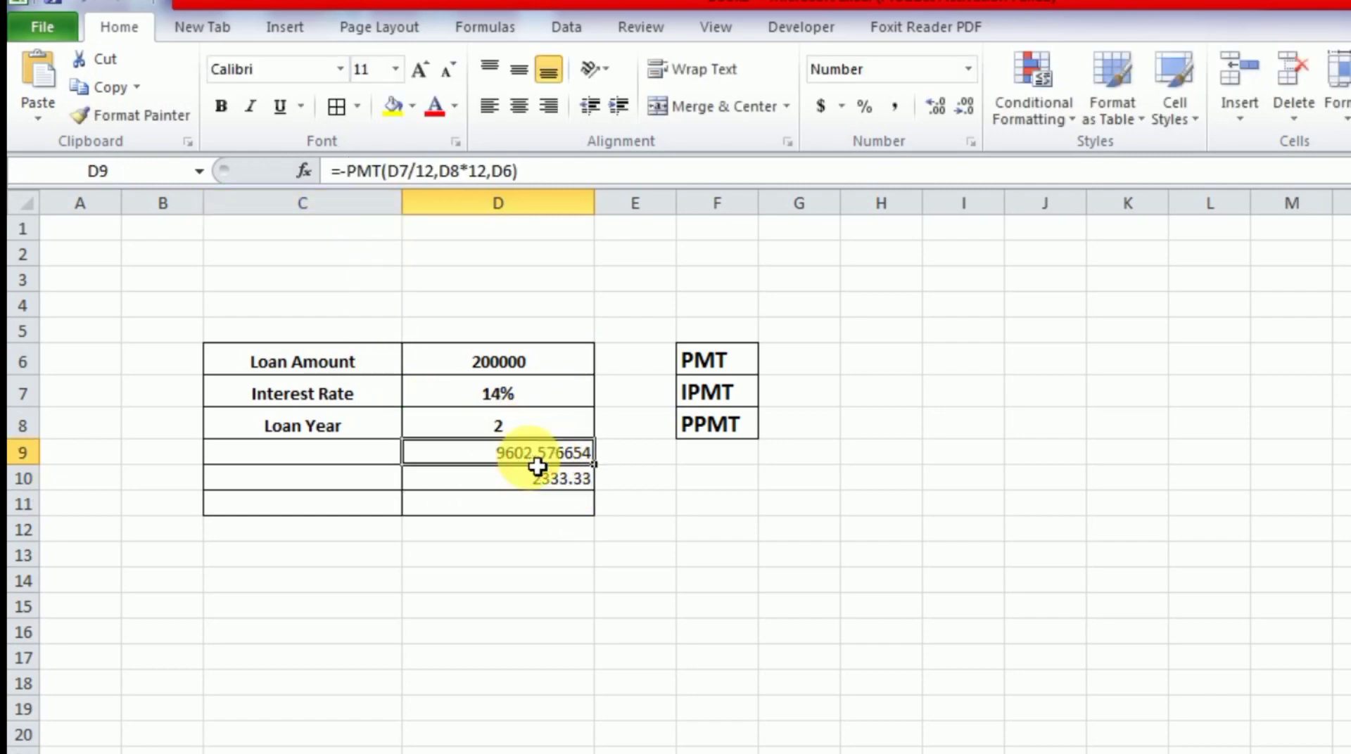
{"action": "left_click", "coordinate": [564, 479]}
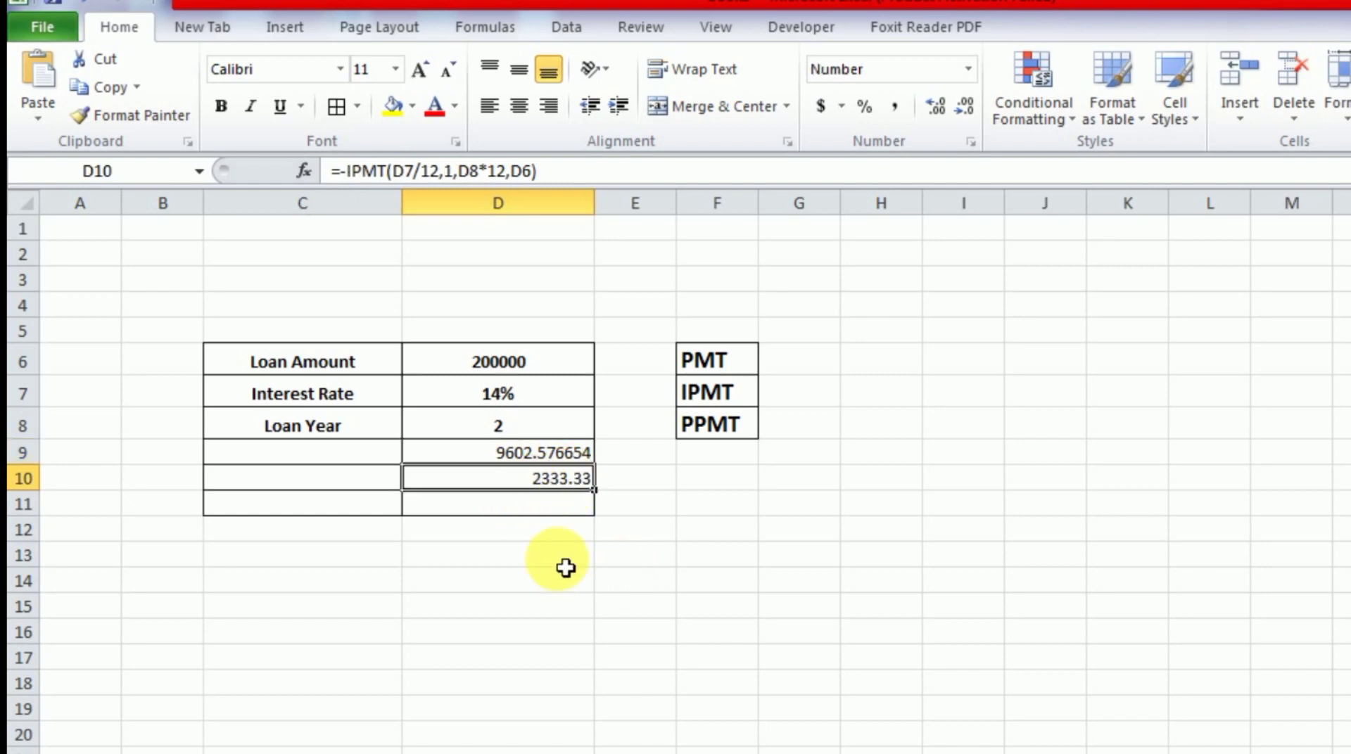
Start a PPMT formula in D11 with D7/12 as the rate and 1 as the period
{"action": "left_click", "coordinate": [559, 510]}
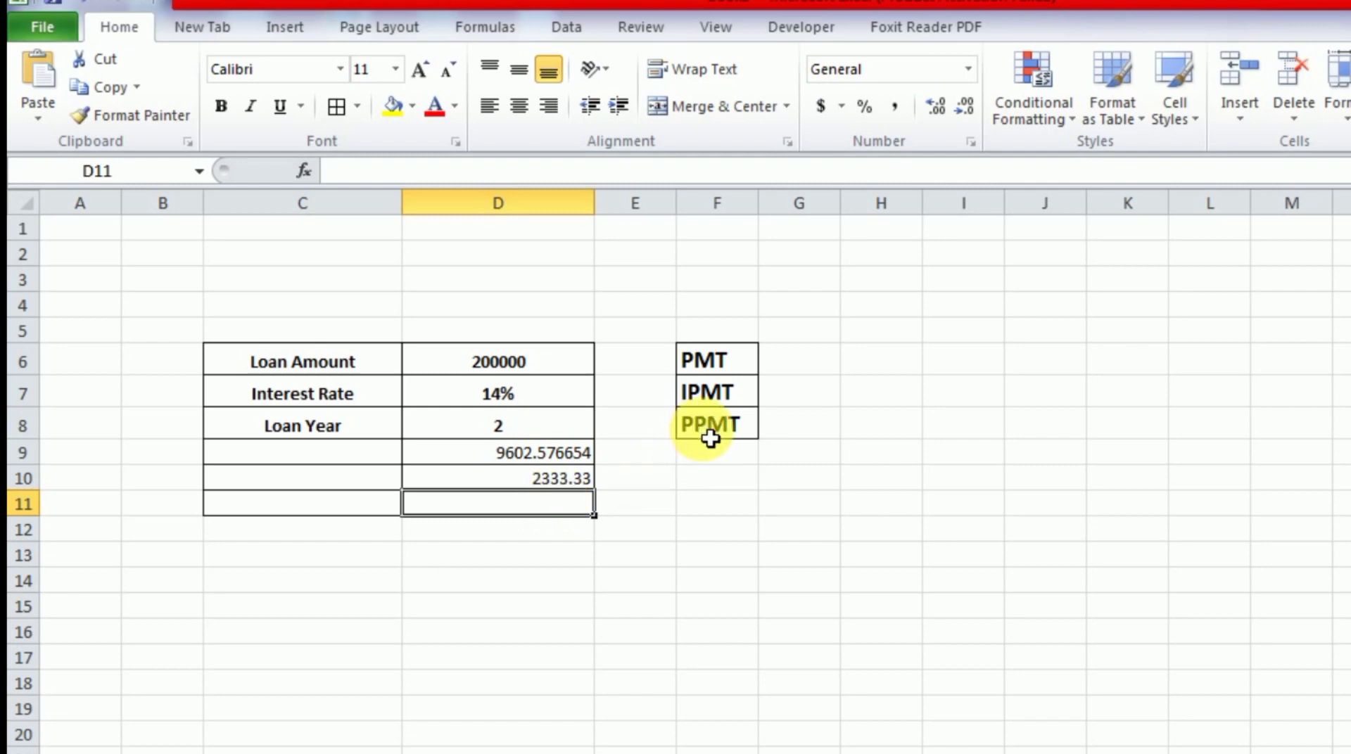
{"action": "type", "text": "=PP"}
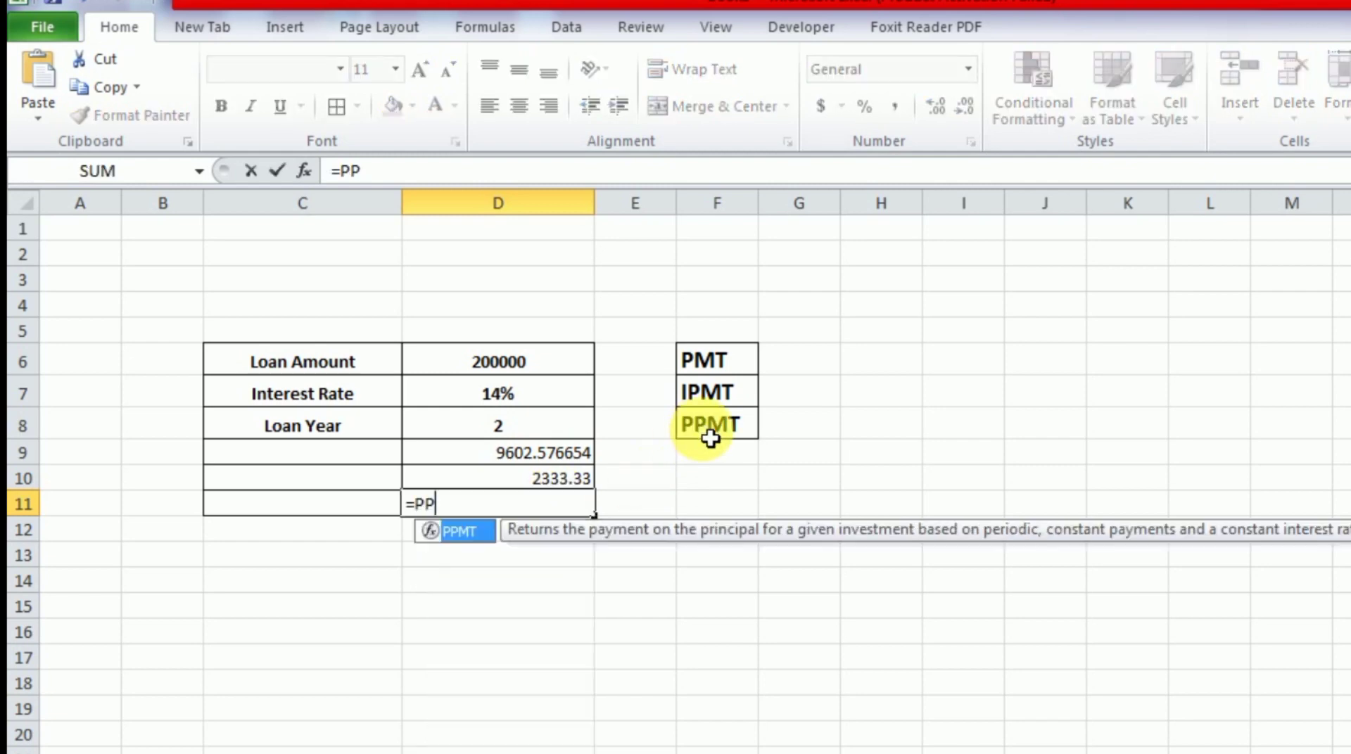
{"action": "type", "text": "MT("}
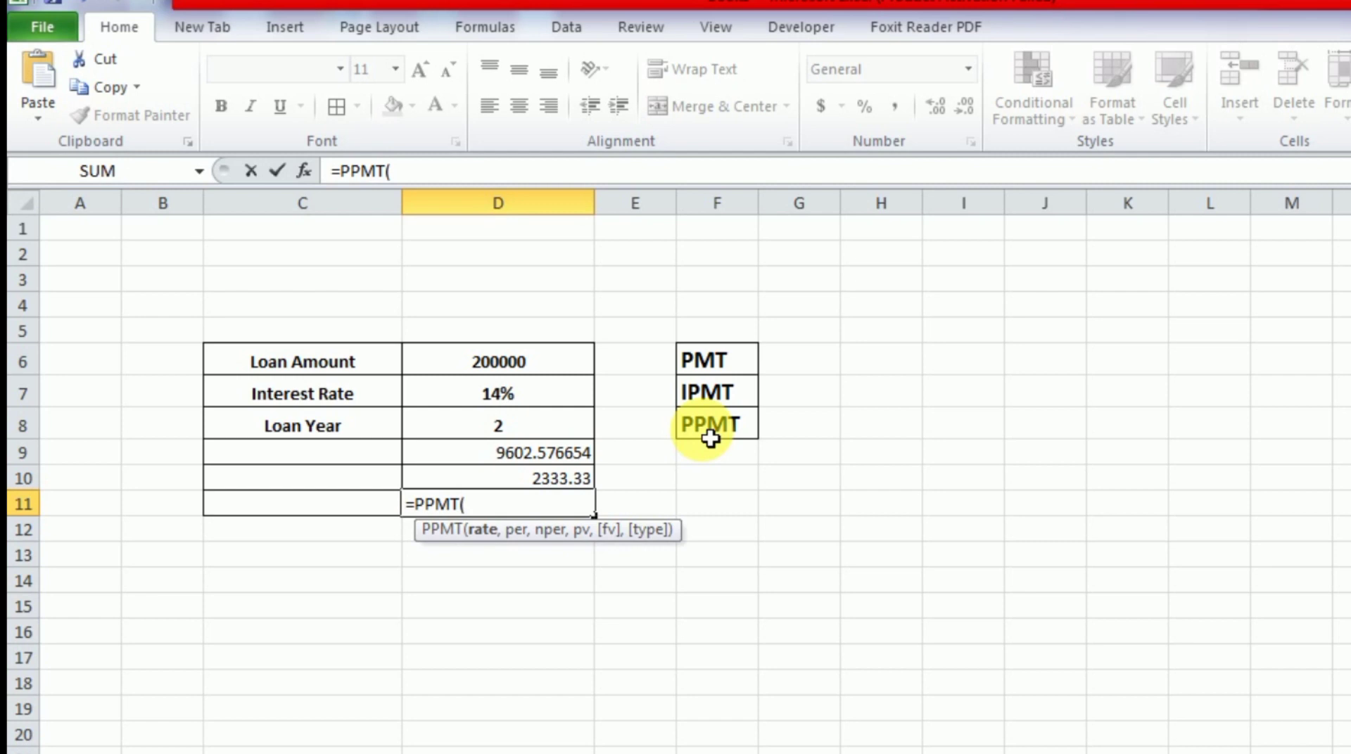
{"action": "left_click", "coordinate": [552, 399]}
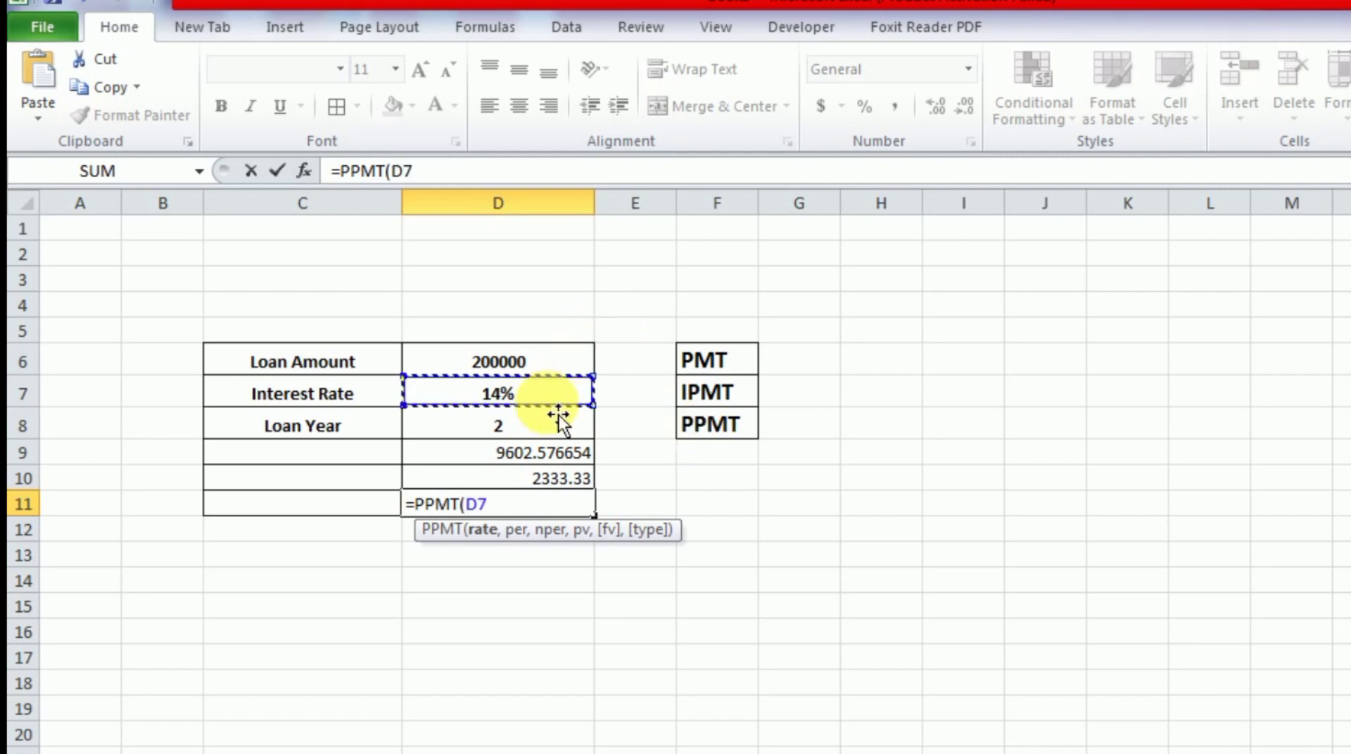
{"action": "type", "text": "/"}
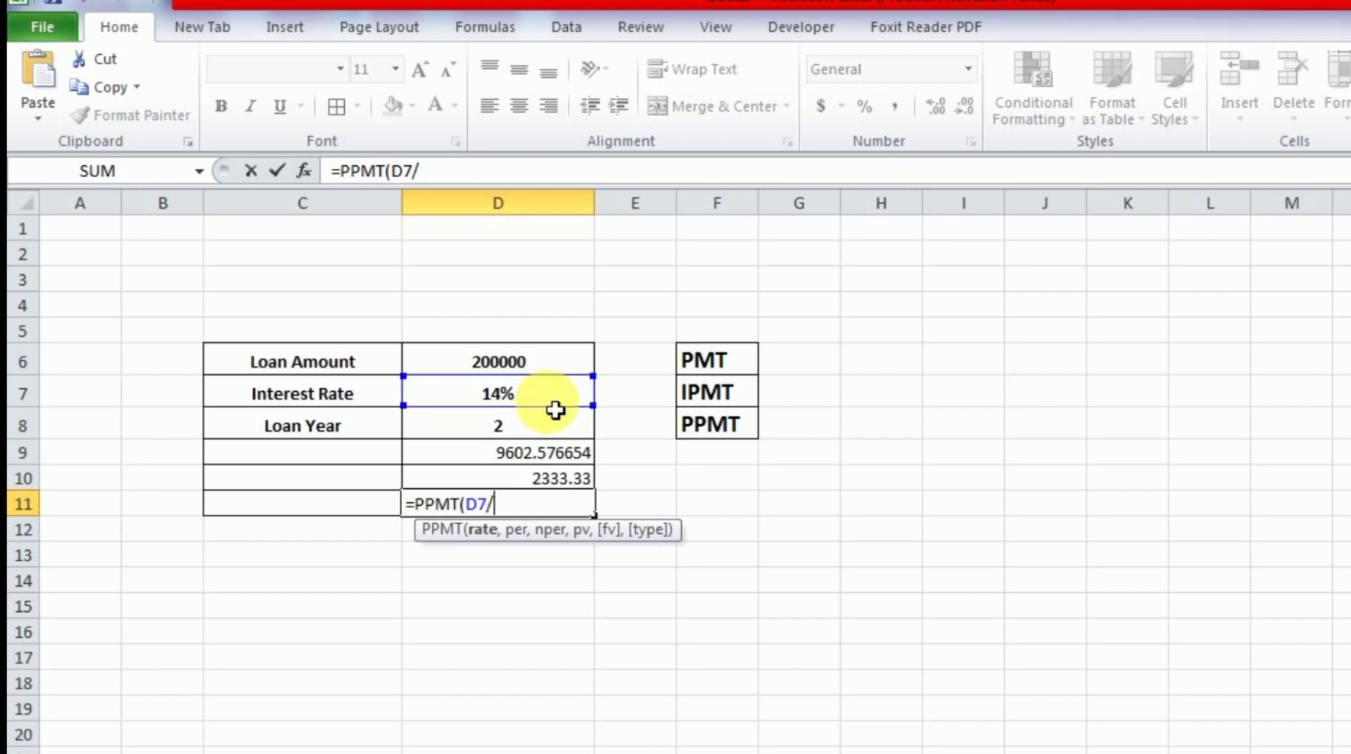
{"action": "type", "text": "12,1"}
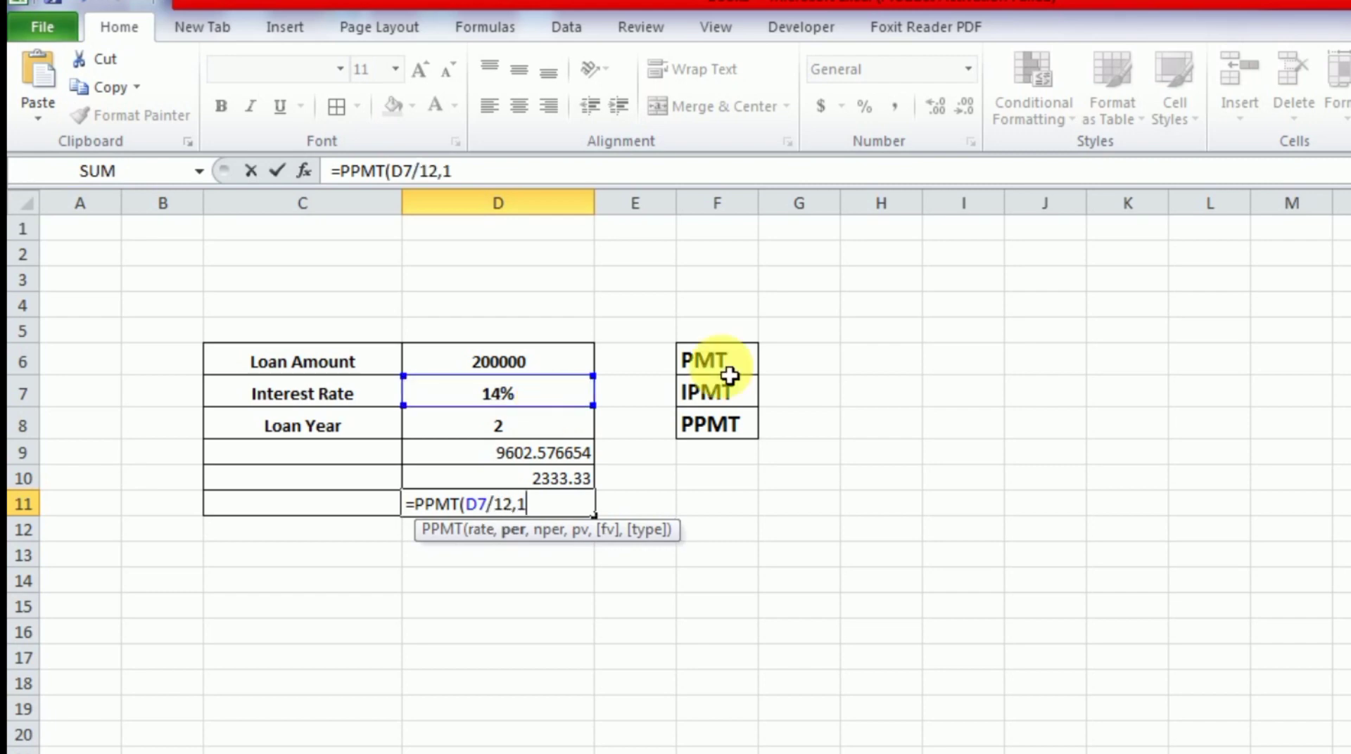
Complete the PPMT formula in D11 with D8*12 as the number of periods and D6 as the present value
{"action": "type", "text": ","}
{"action": "left_click", "coordinate": [494, 434]}
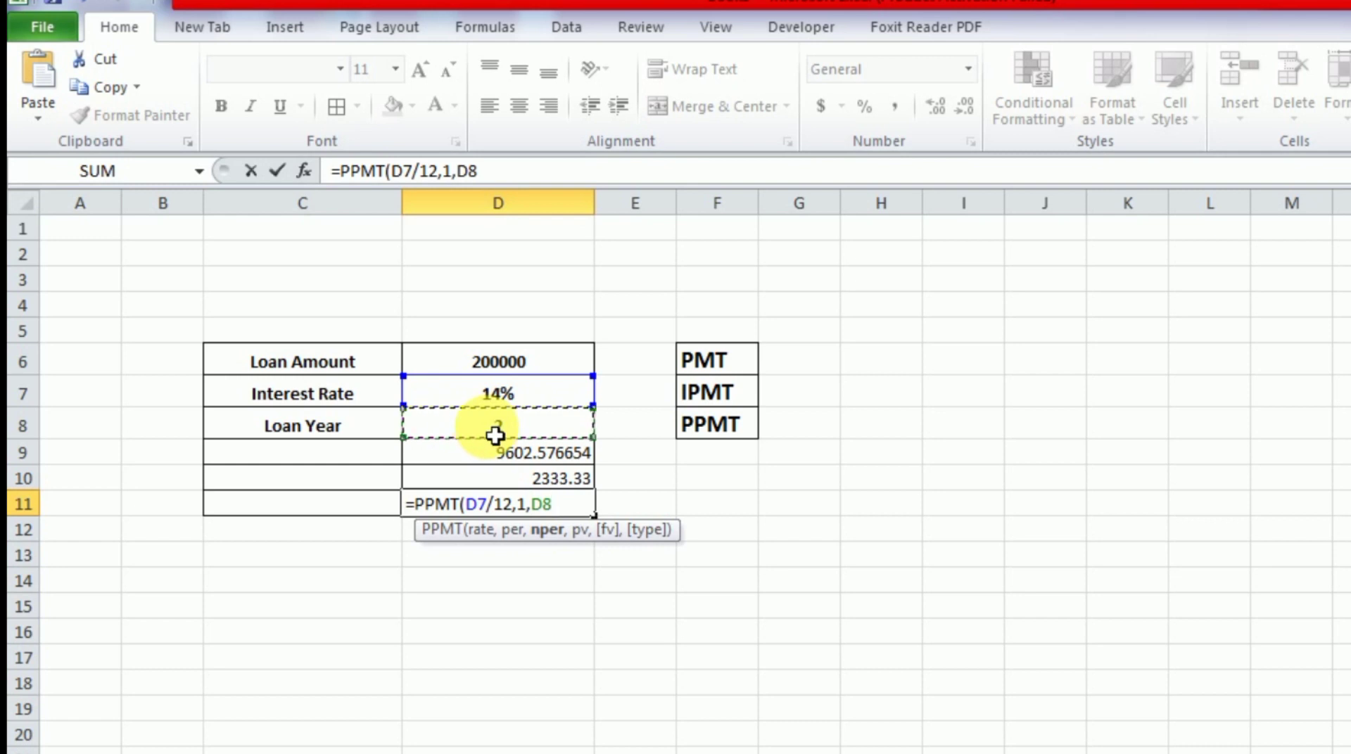
{"action": "type", "text": "*12,"}
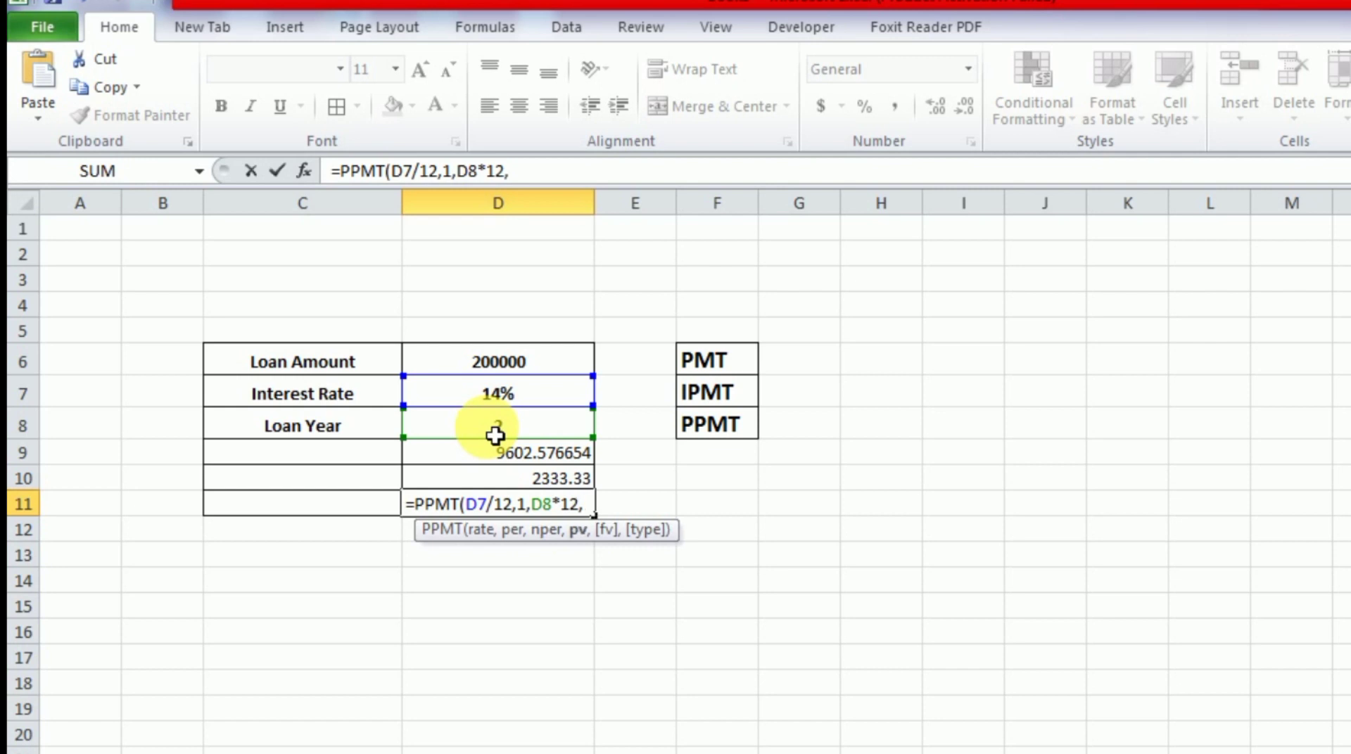
{"action": "left_click", "coordinate": [505, 362]}
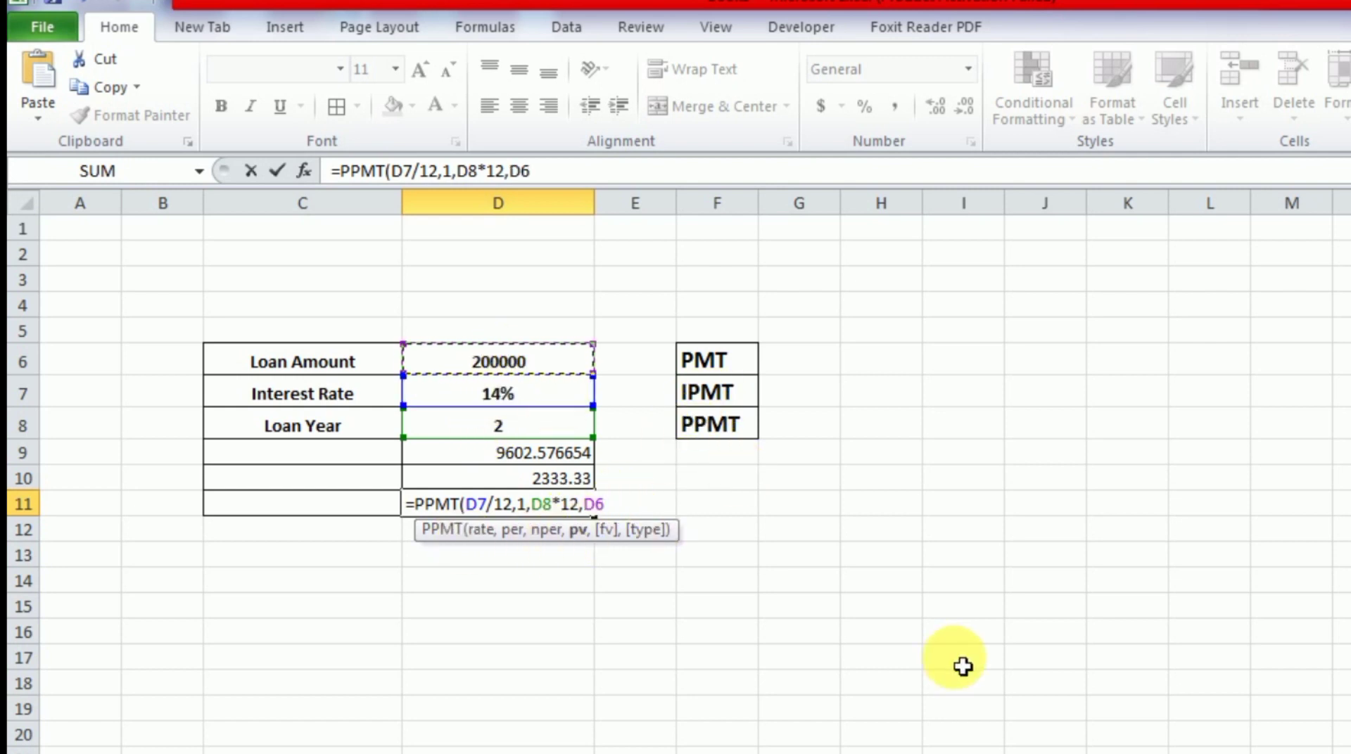
{"action": "type", "text": ")"}
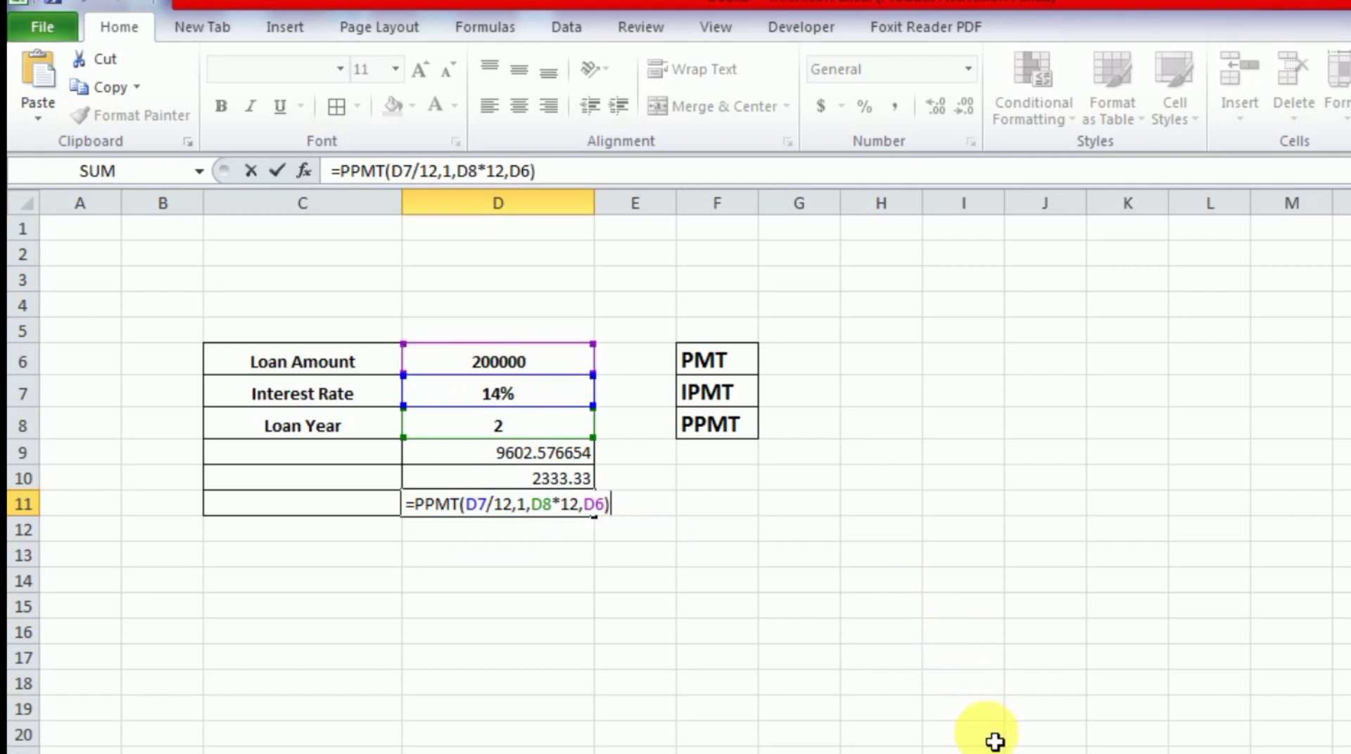
{"action": "key", "text": "Return"}
Apply the Number format to the PPMT result in D11
{"action": "left_click", "coordinate": [540, 508]}
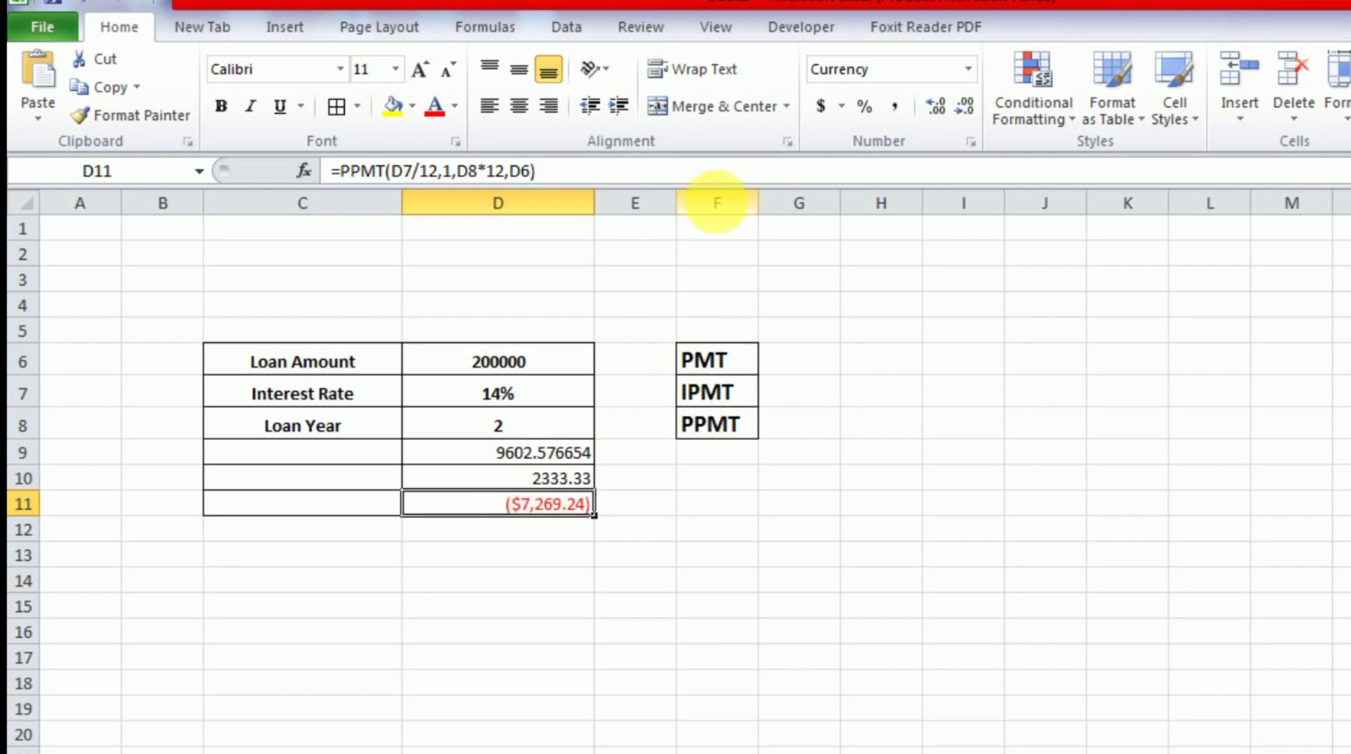
{"action": "left_click", "coordinate": [968, 68]}
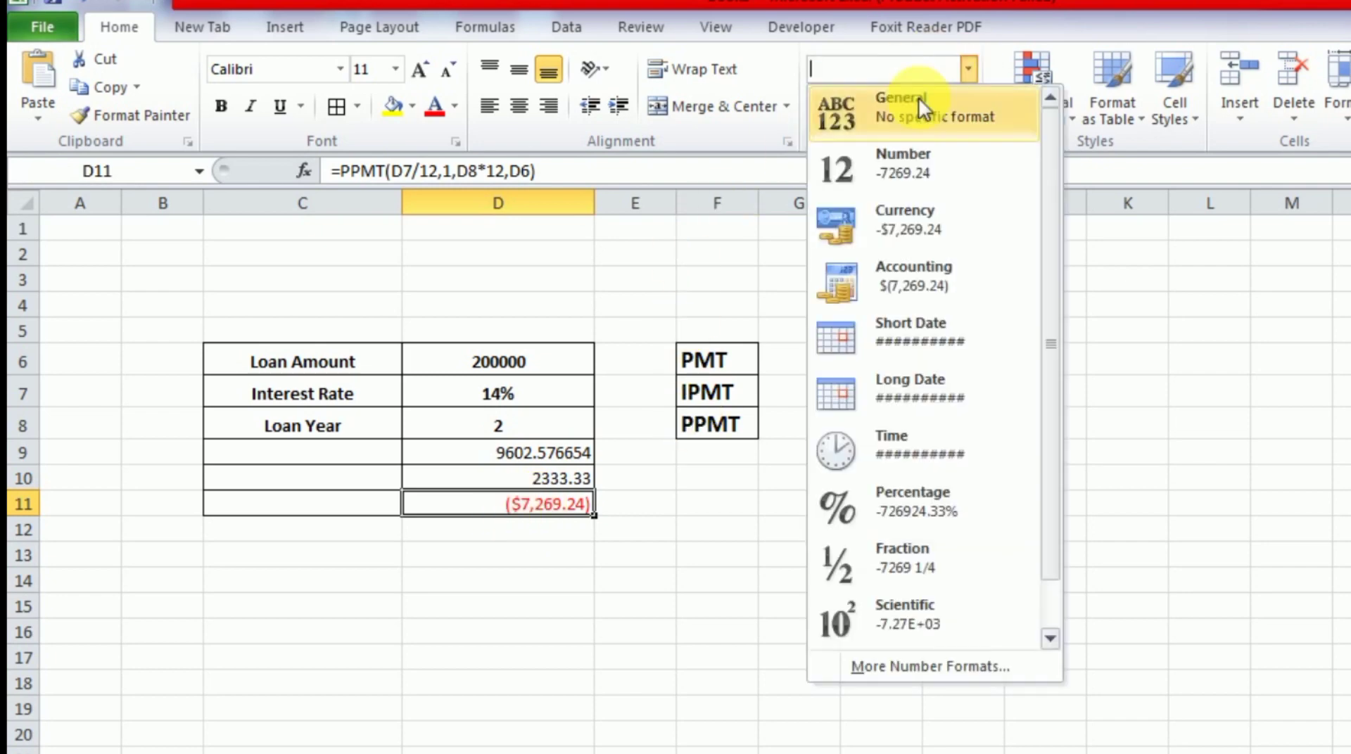
{"action": "left_click", "coordinate": [897, 168]}
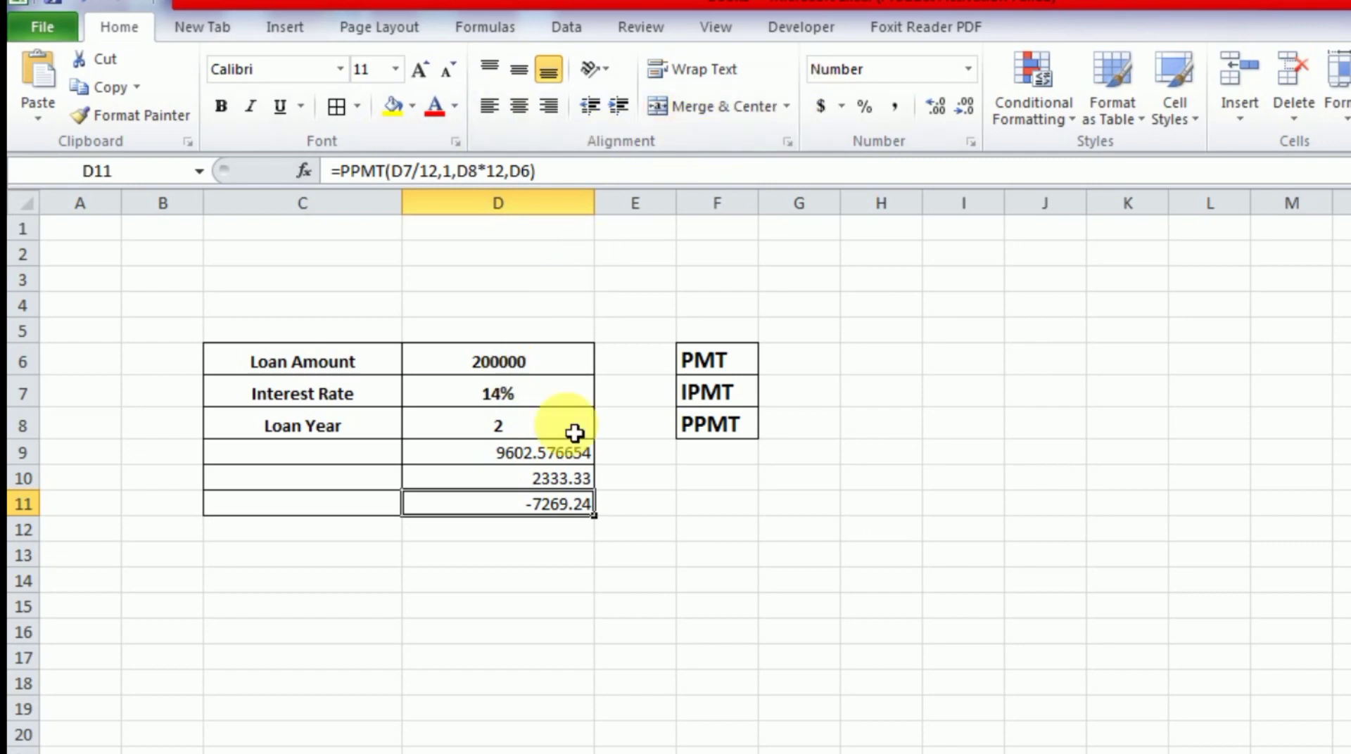
Put a minus sign before the function in D11 so the formula reads =-PPMT(D7/12,1,D8*12,D6)
{"action": "left_click", "coordinate": [354, 182]}
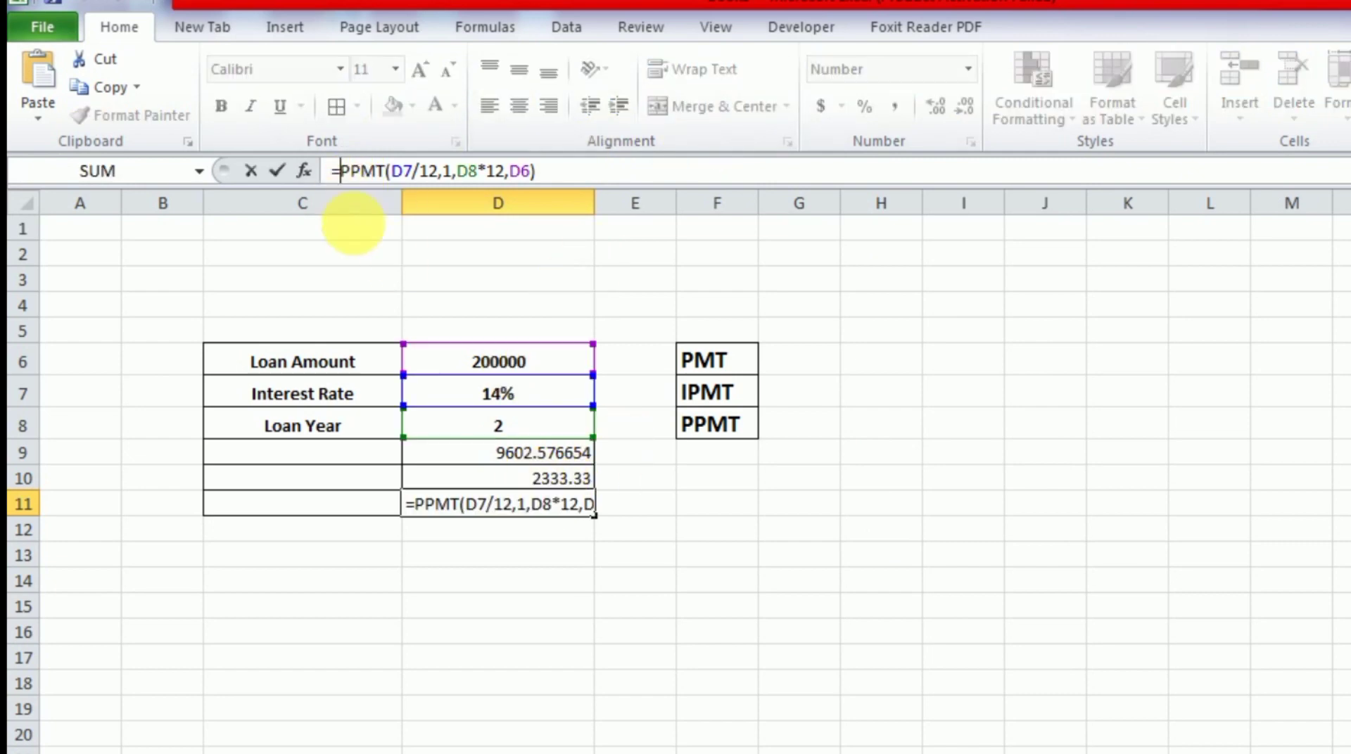
{"action": "type", "text": "+"}
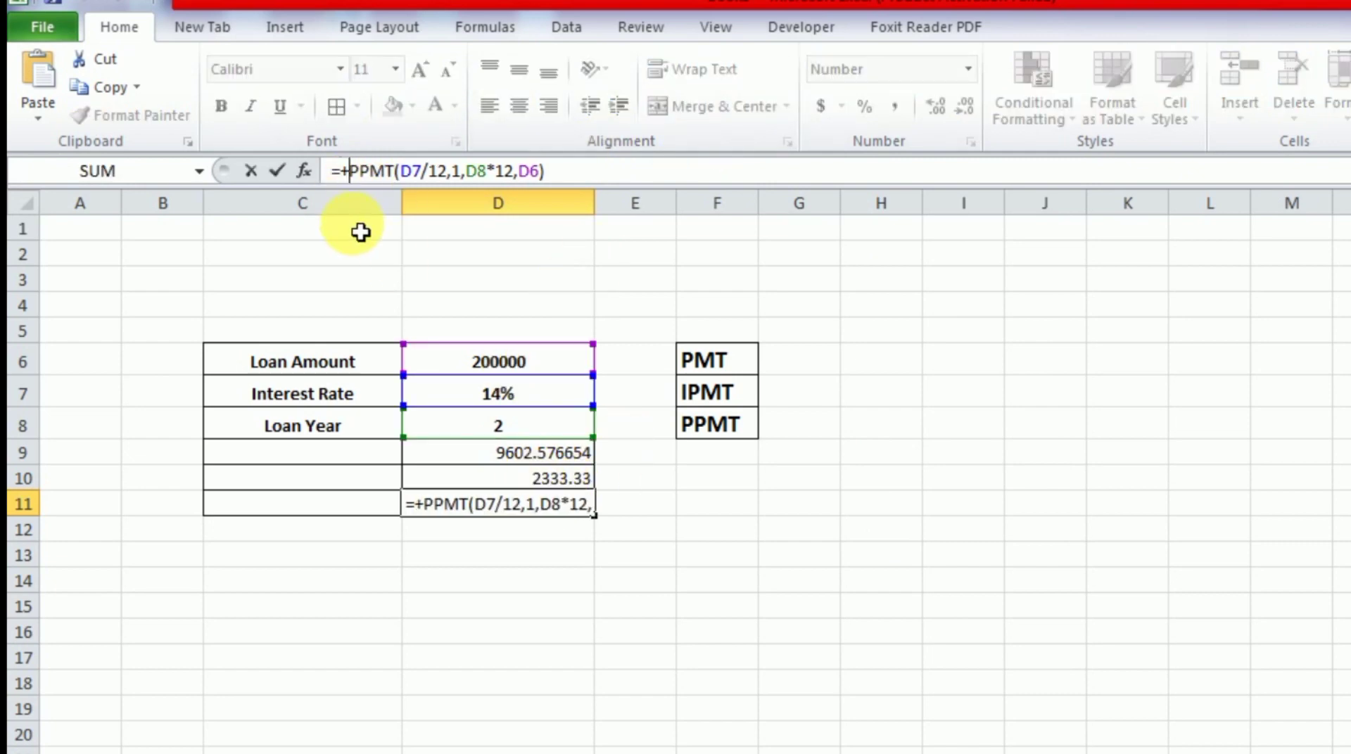
{"action": "key", "text": "BackSpace"}
{"action": "type", "text": "-"}
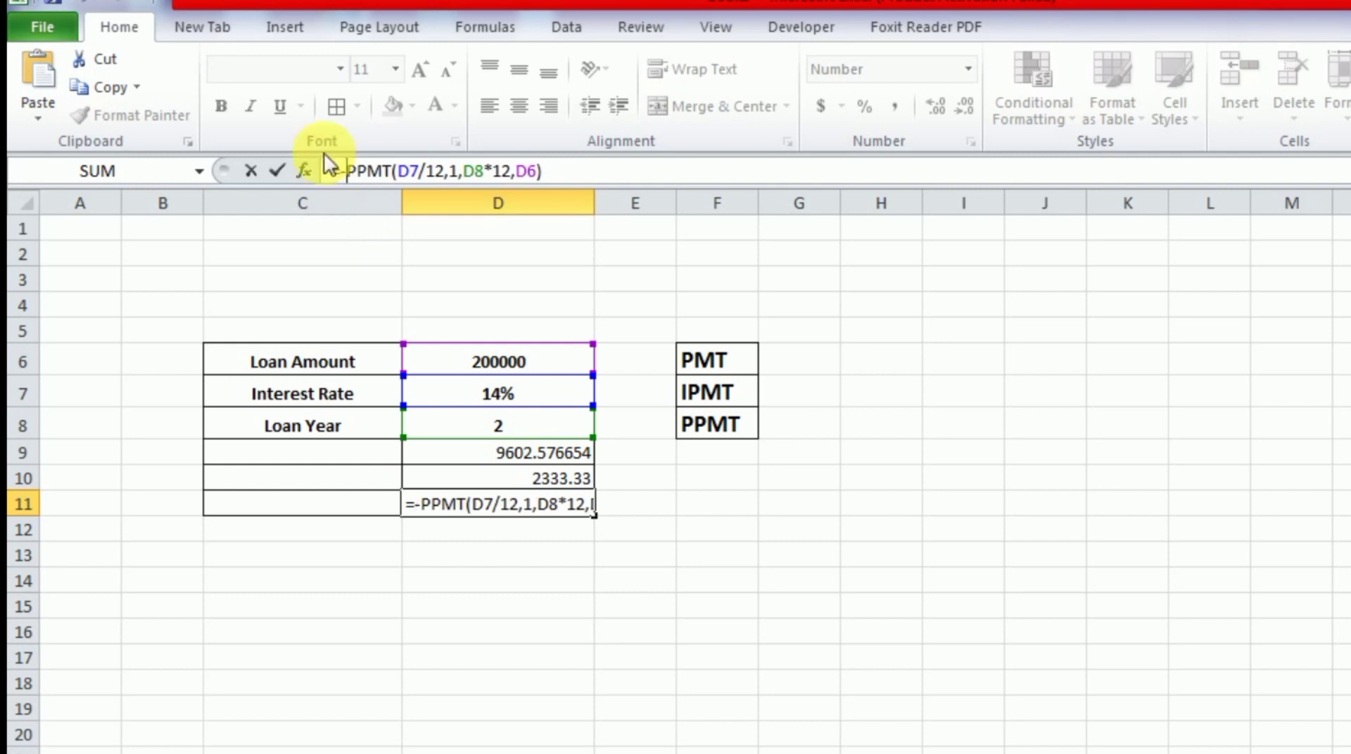
{"action": "key", "text": "Return"}
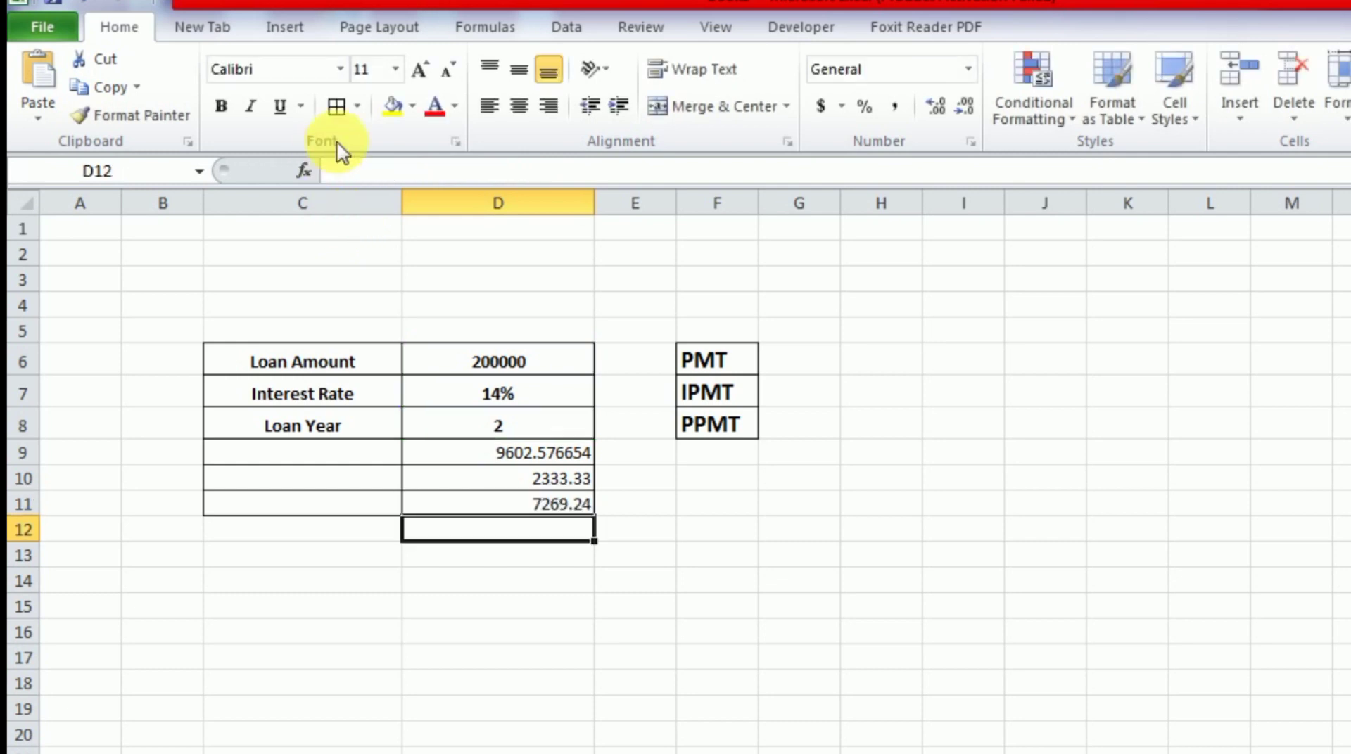
Enter the formula =D10+D11 in E12 to add the interest and principal portions
{"action": "left_click", "coordinate": [560, 512]}
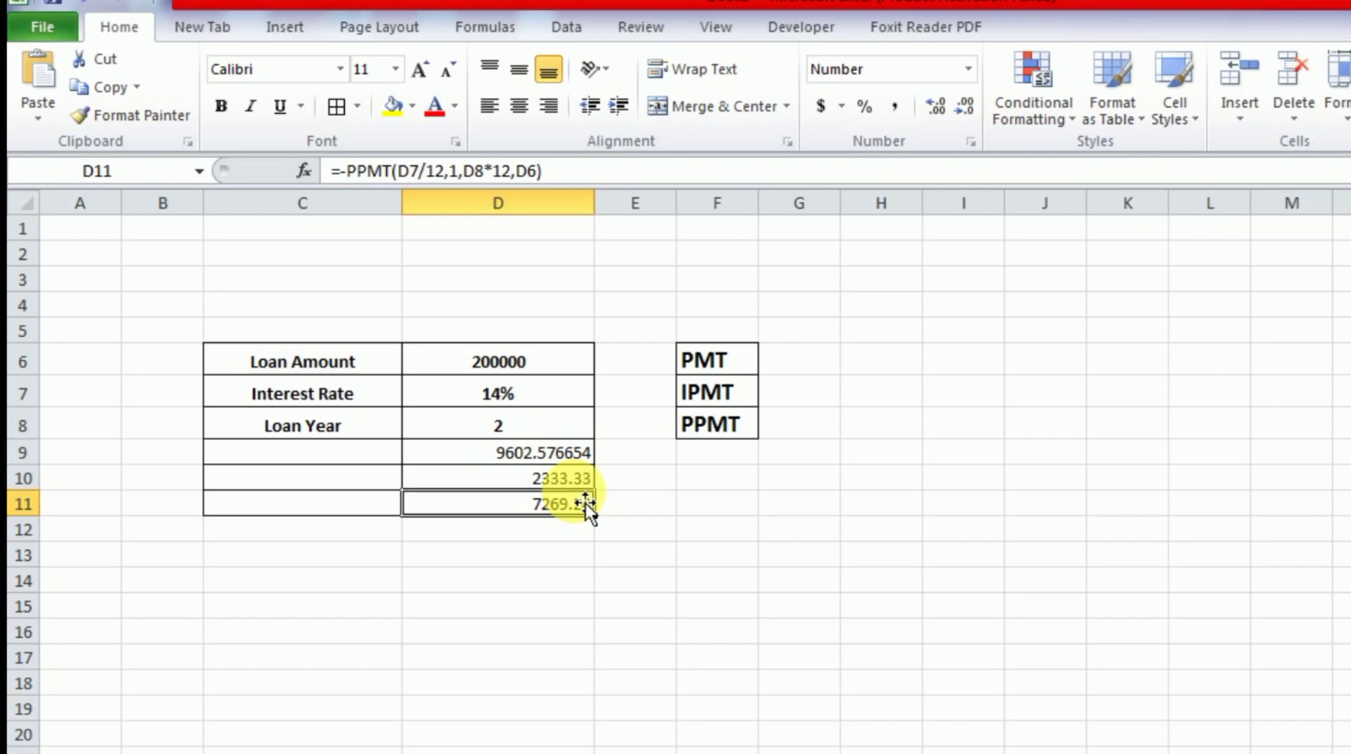
{"action": "left_click", "coordinate": [654, 532]}
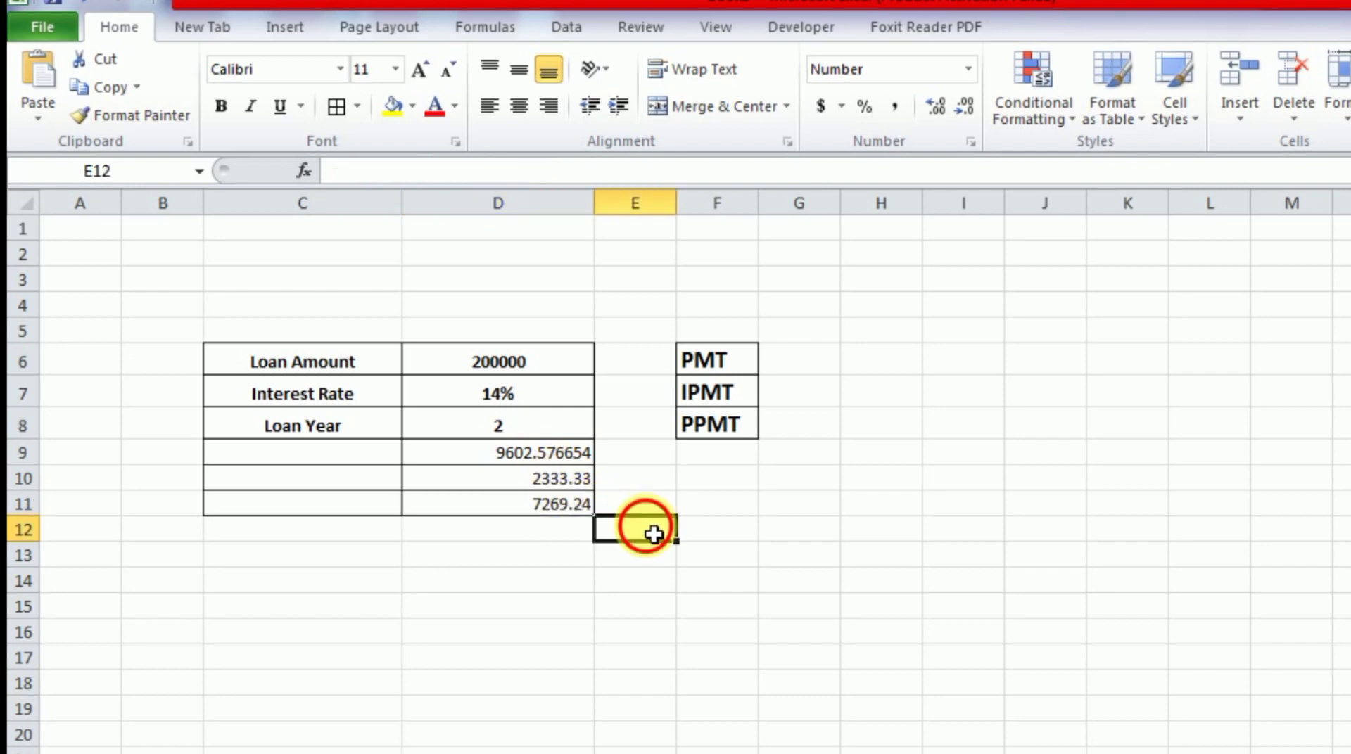
{"action": "type", "text": "="}
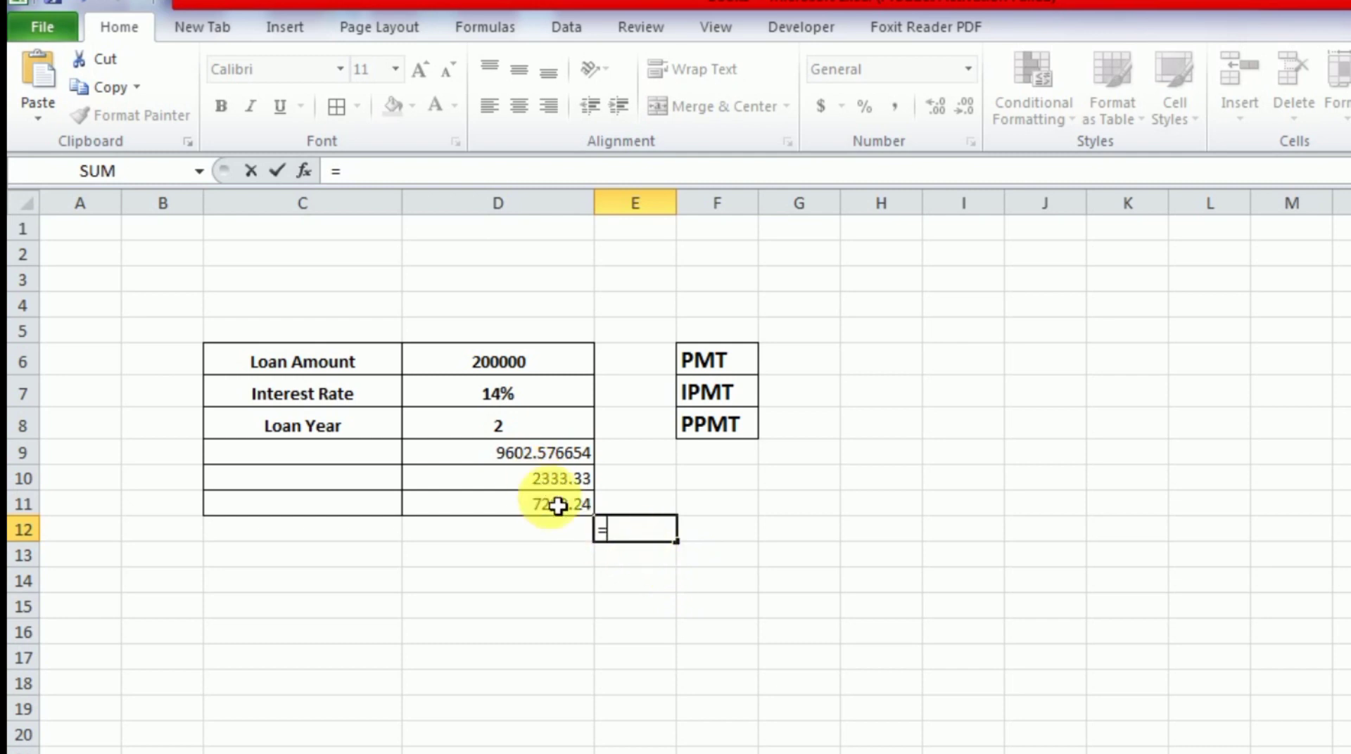
{"action": "left_click", "coordinate": [552, 485]}
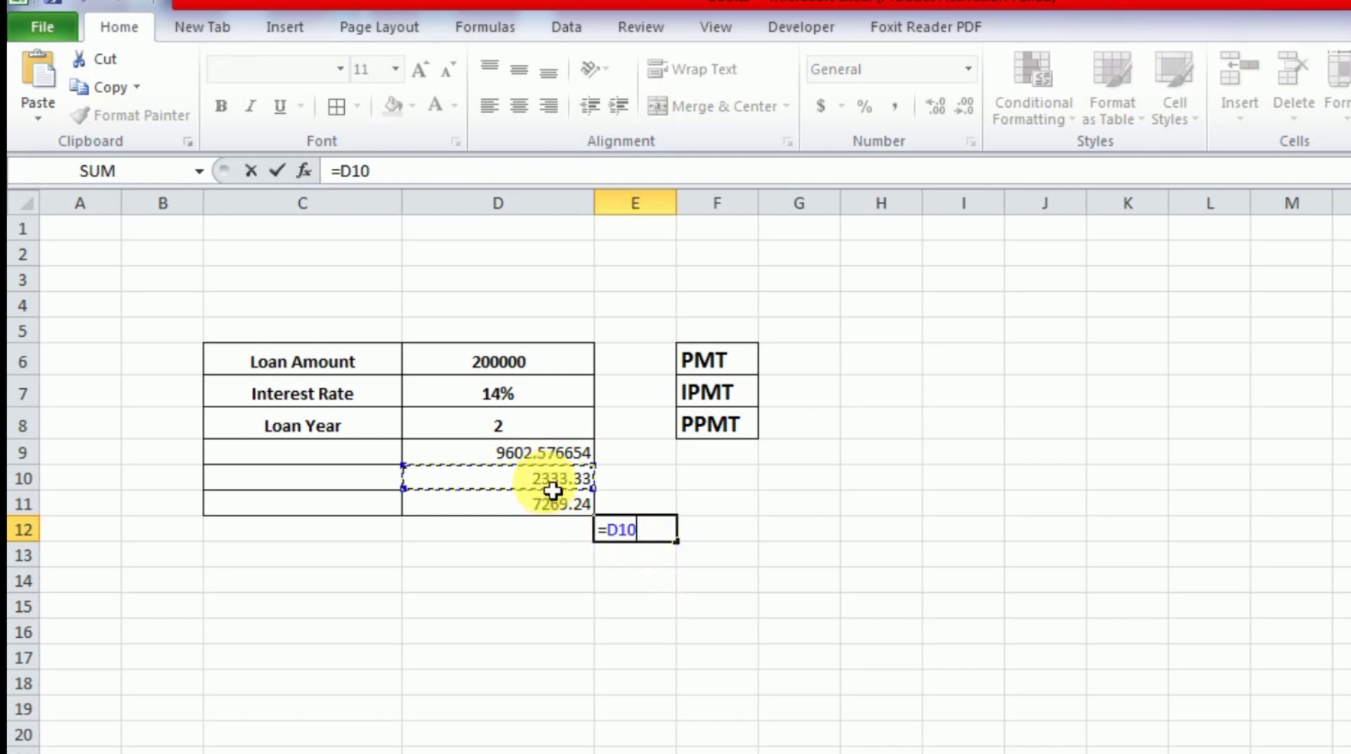
{"action": "type", "text": "+"}
{"action": "left_click", "coordinate": [572, 514]}
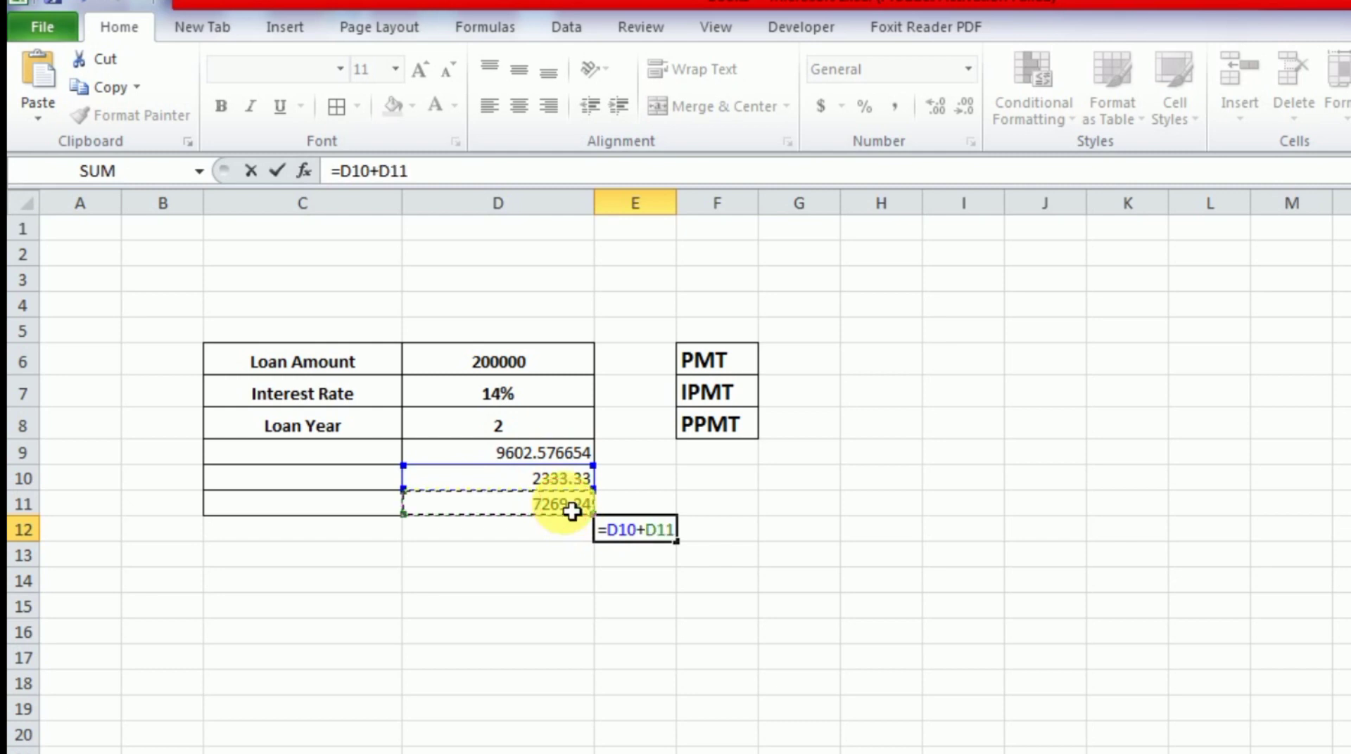
{"action": "key", "text": "Return"}
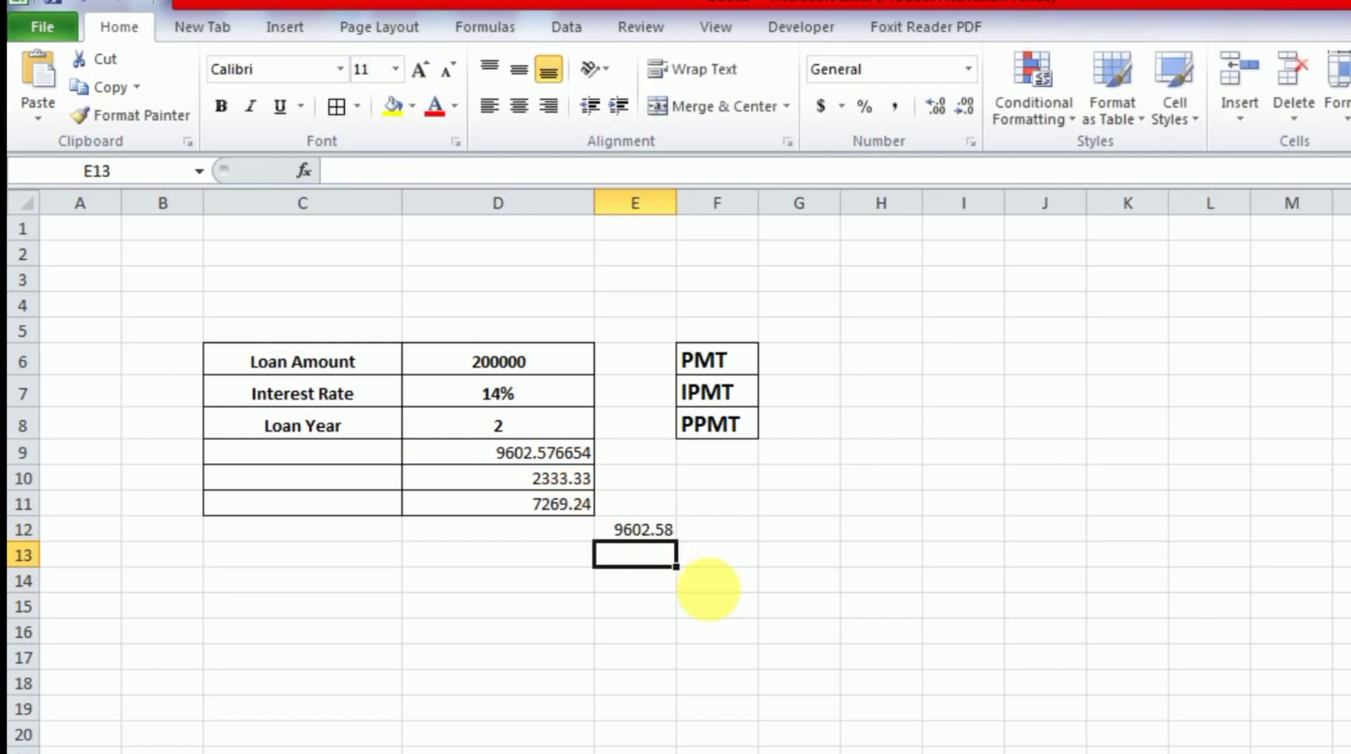
Compare the sum in E12 with the PMT, IPMT and PPMT formulas and results in D9:D11
{"action": "left_click", "coordinate": [658, 529]}
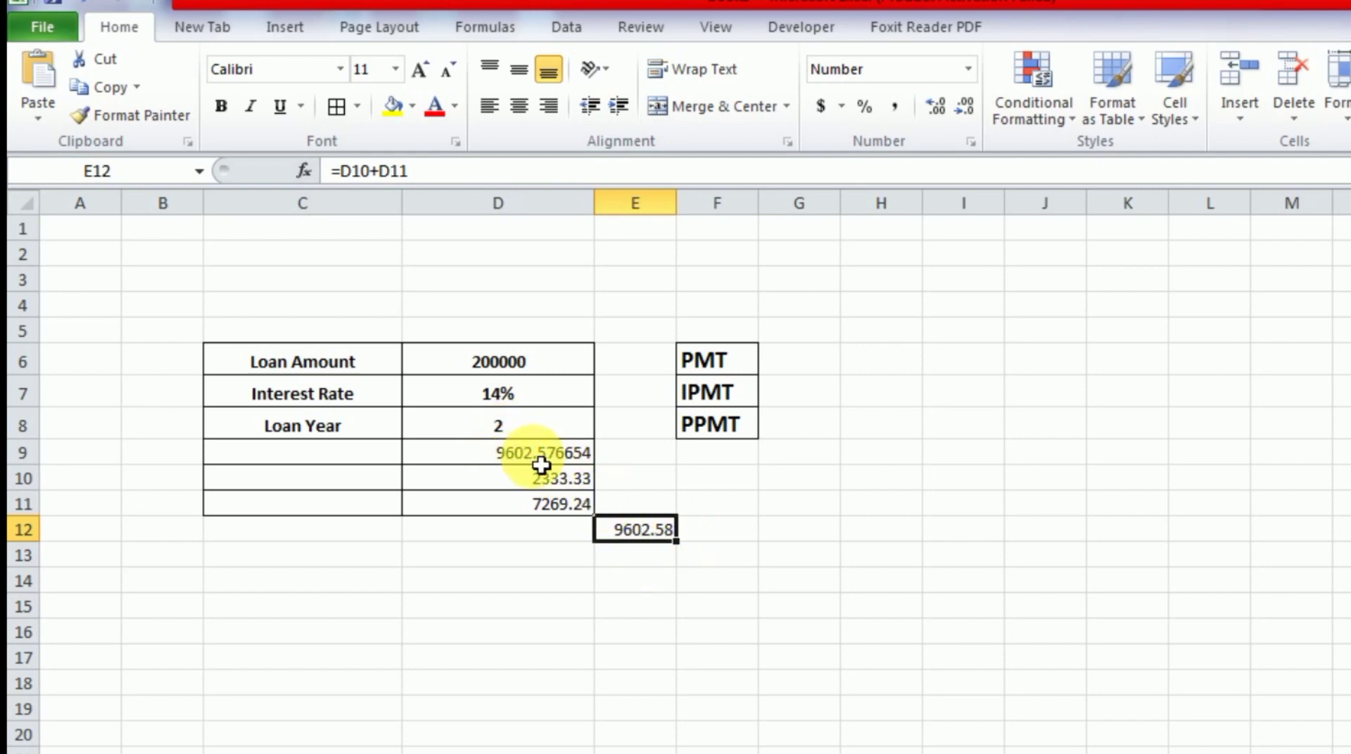
{"action": "left_click", "coordinate": [492, 466]}
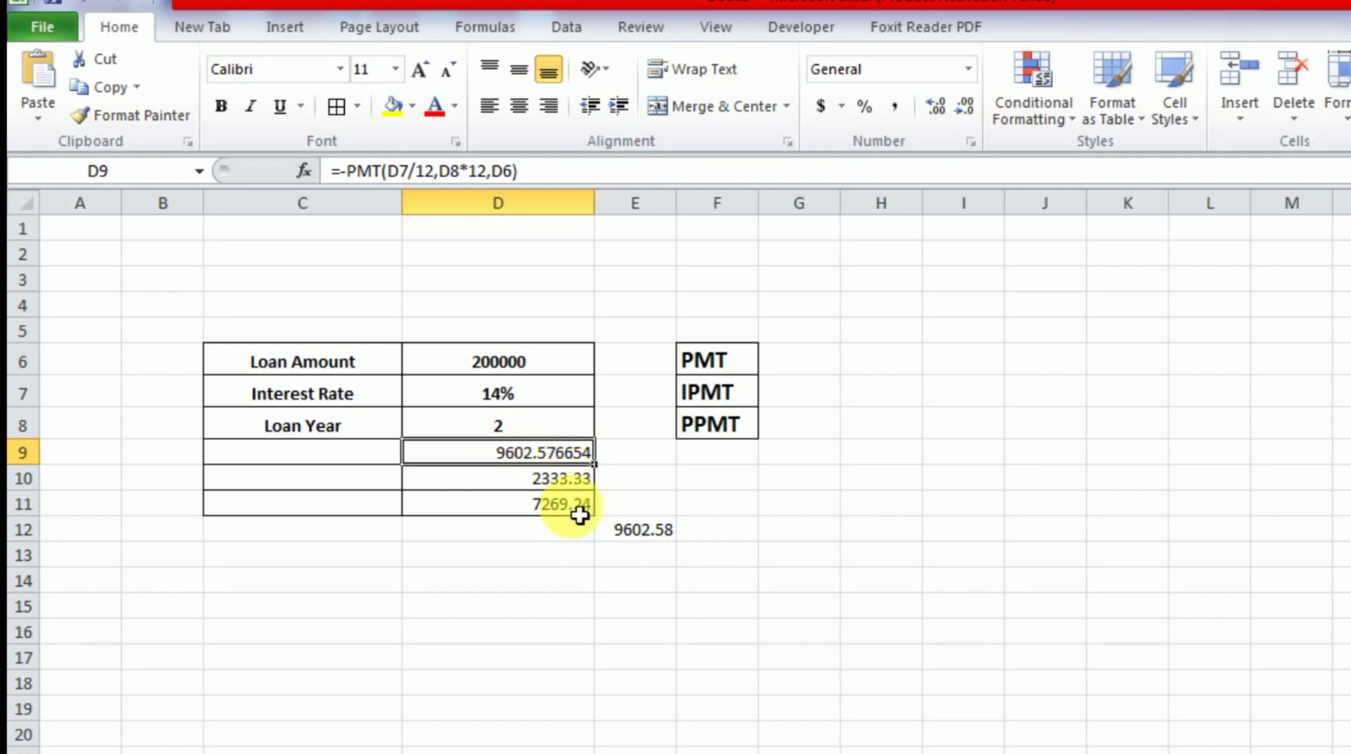
{"action": "left_click", "coordinate": [542, 501]}
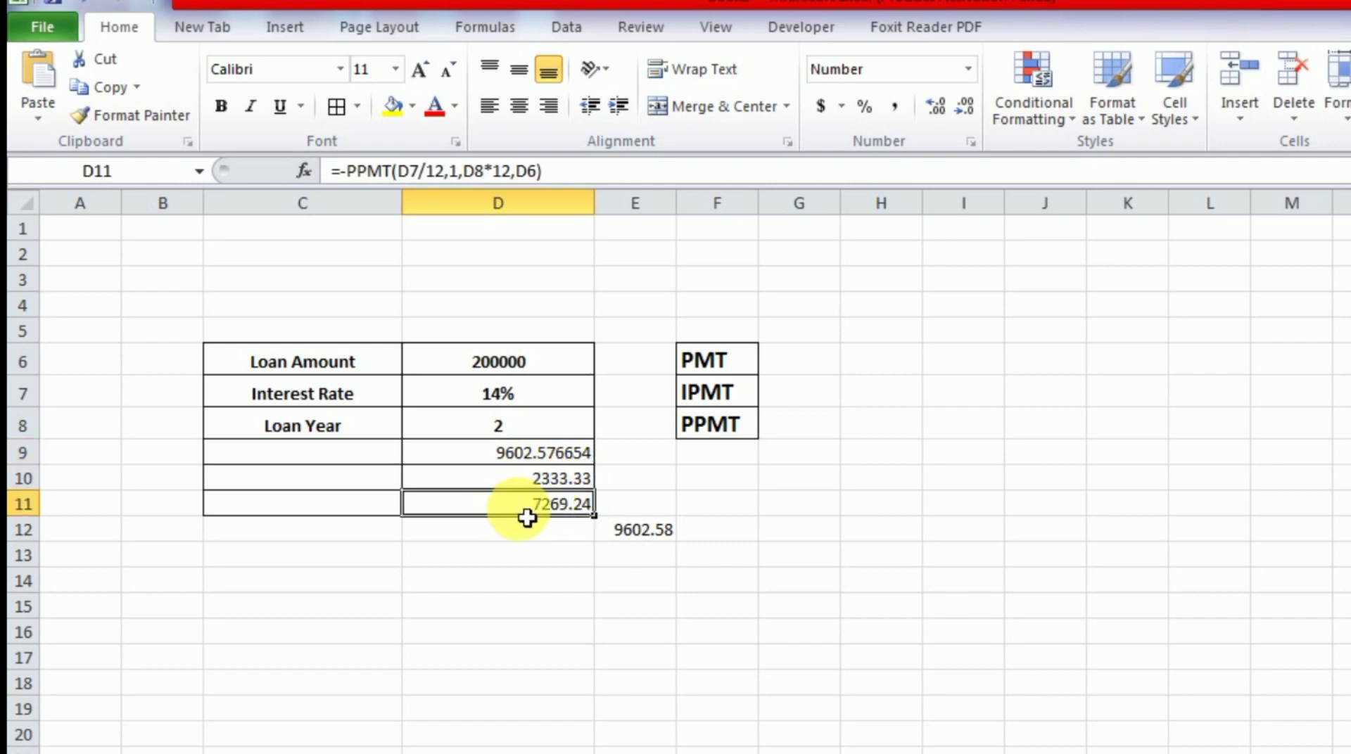
{"action": "left_click", "coordinate": [550, 485]}
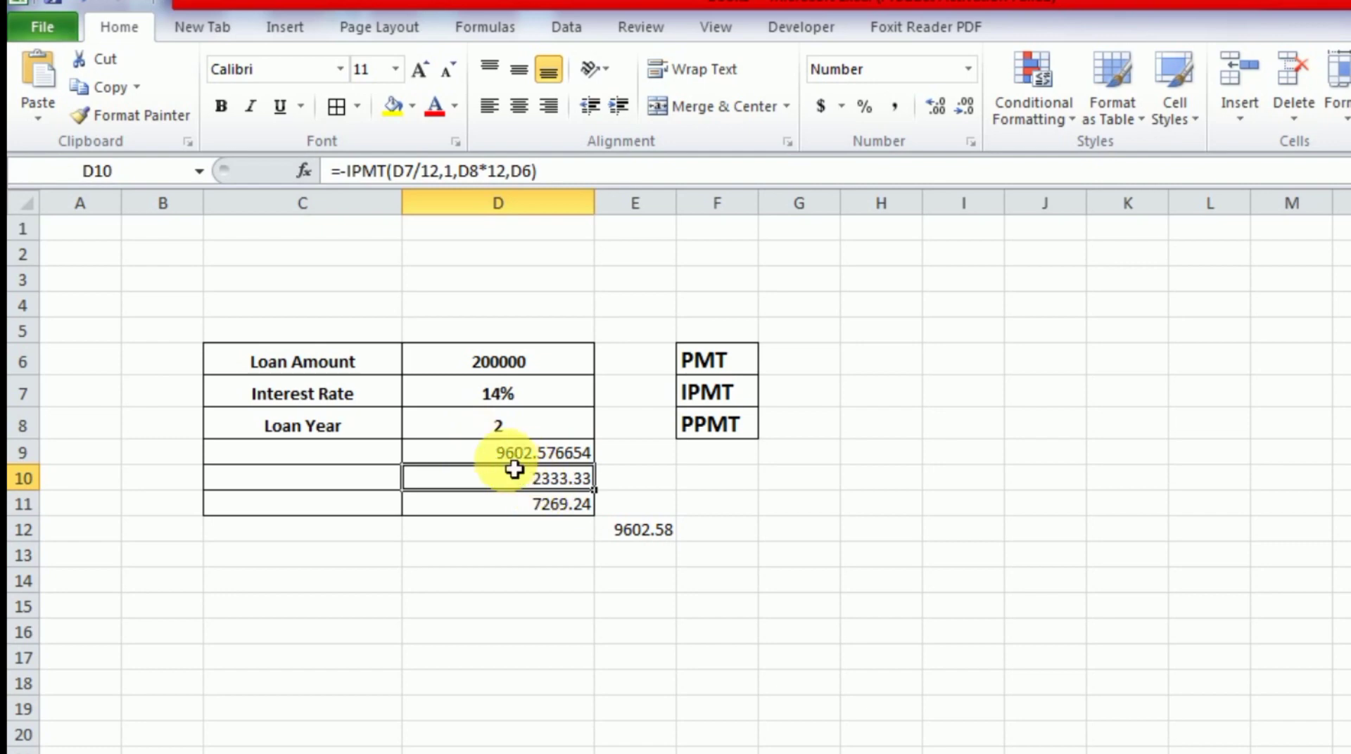
{"action": "left_click", "coordinate": [517, 455]}
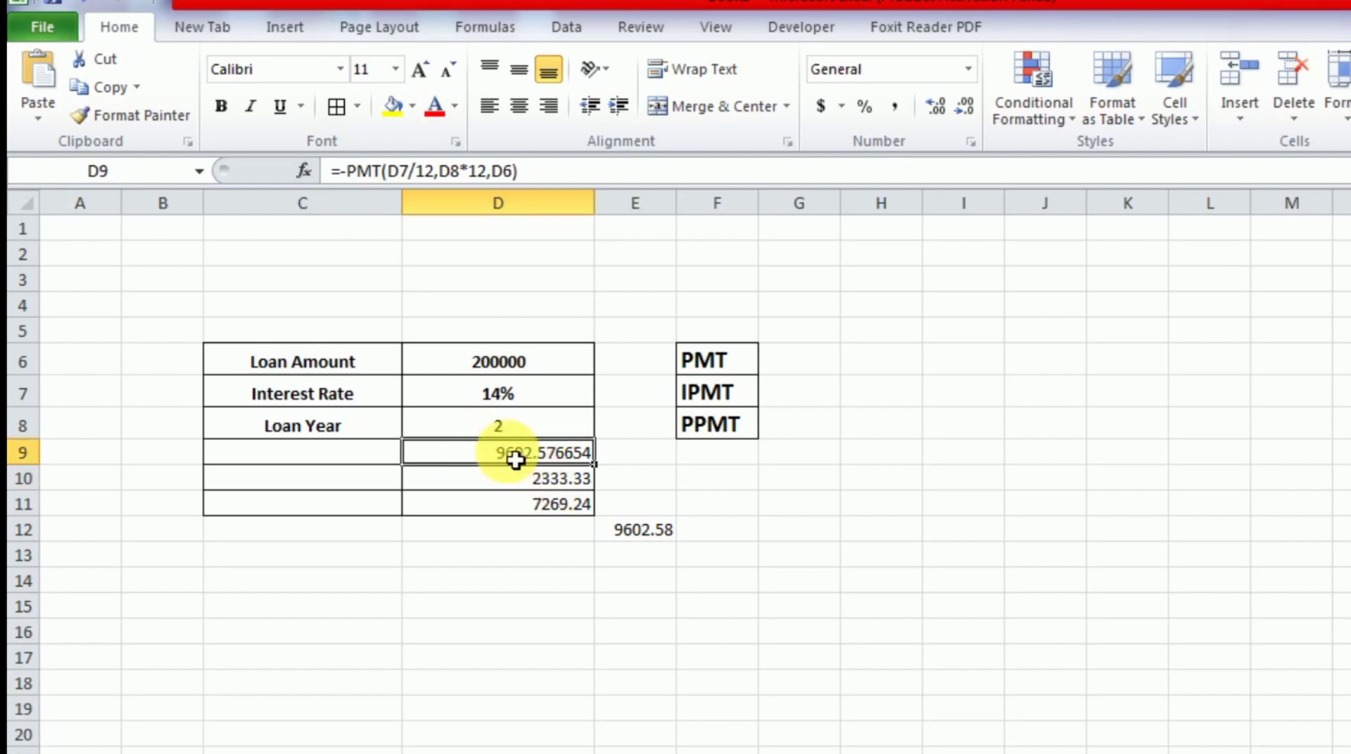
{"action": "left_click", "coordinate": [643, 533]}
Repeat the interest-plus-principal check in F12 with the formula =D10+D11
{"action": "left_click", "coordinate": [715, 543]}
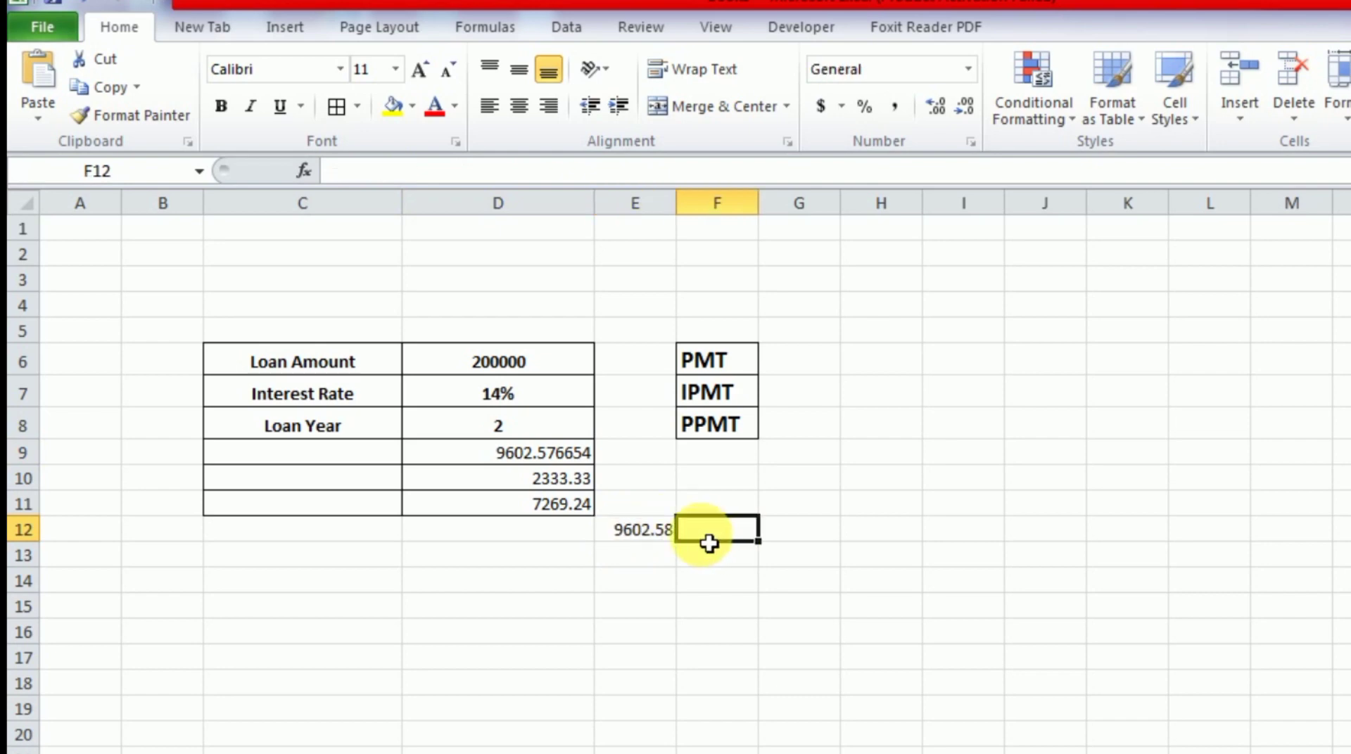
{"action": "type", "text": "="}
{"action": "left_click", "coordinate": [572, 486]}
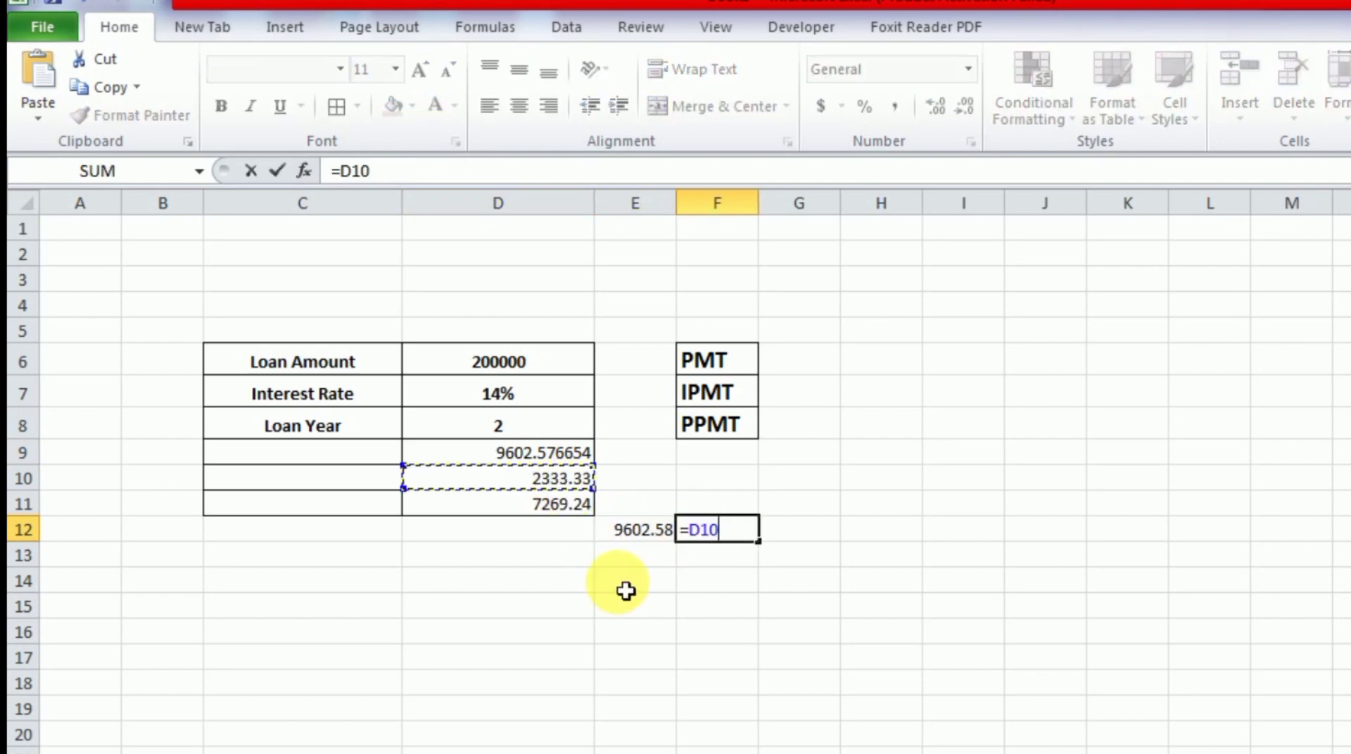
{"action": "type", "text": "+"}
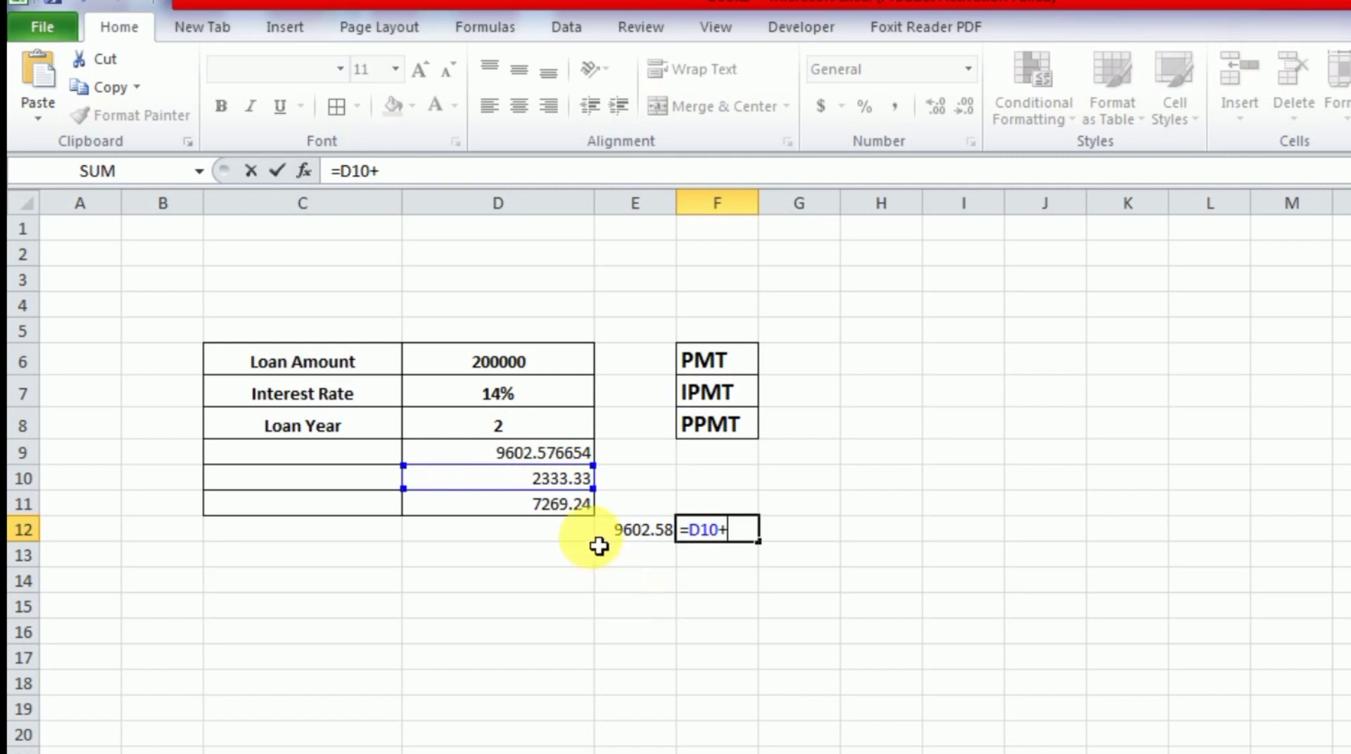
{"action": "left_click", "coordinate": [571, 508]}
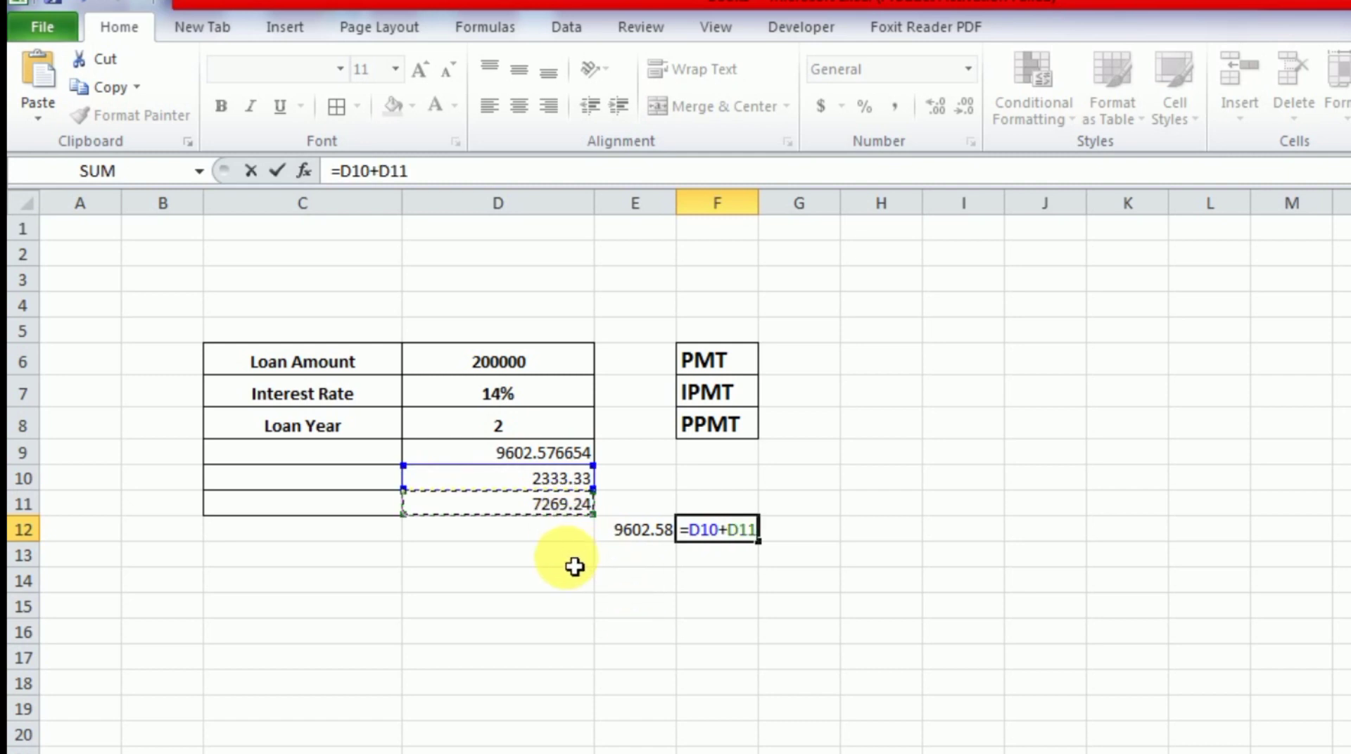
{"action": "key", "text": "Return"}
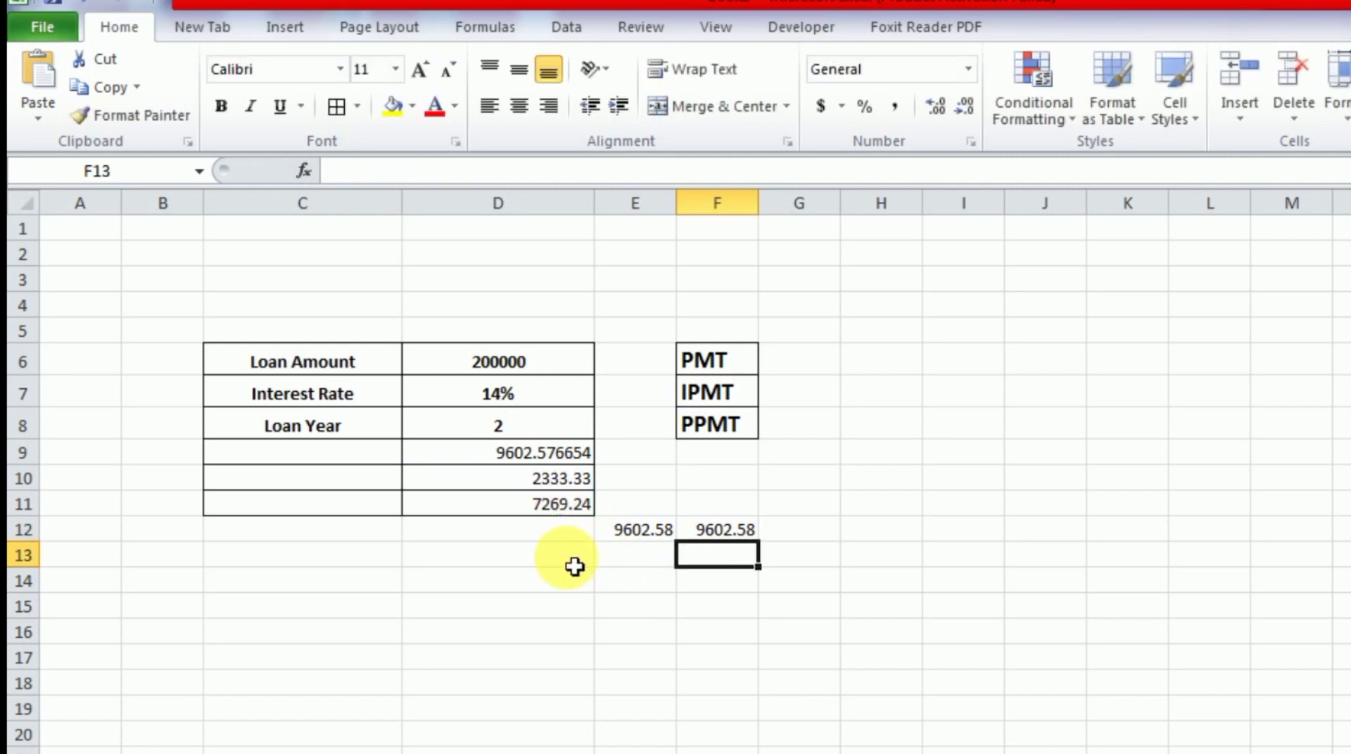
{"action": "left_click", "coordinate": [737, 537]}
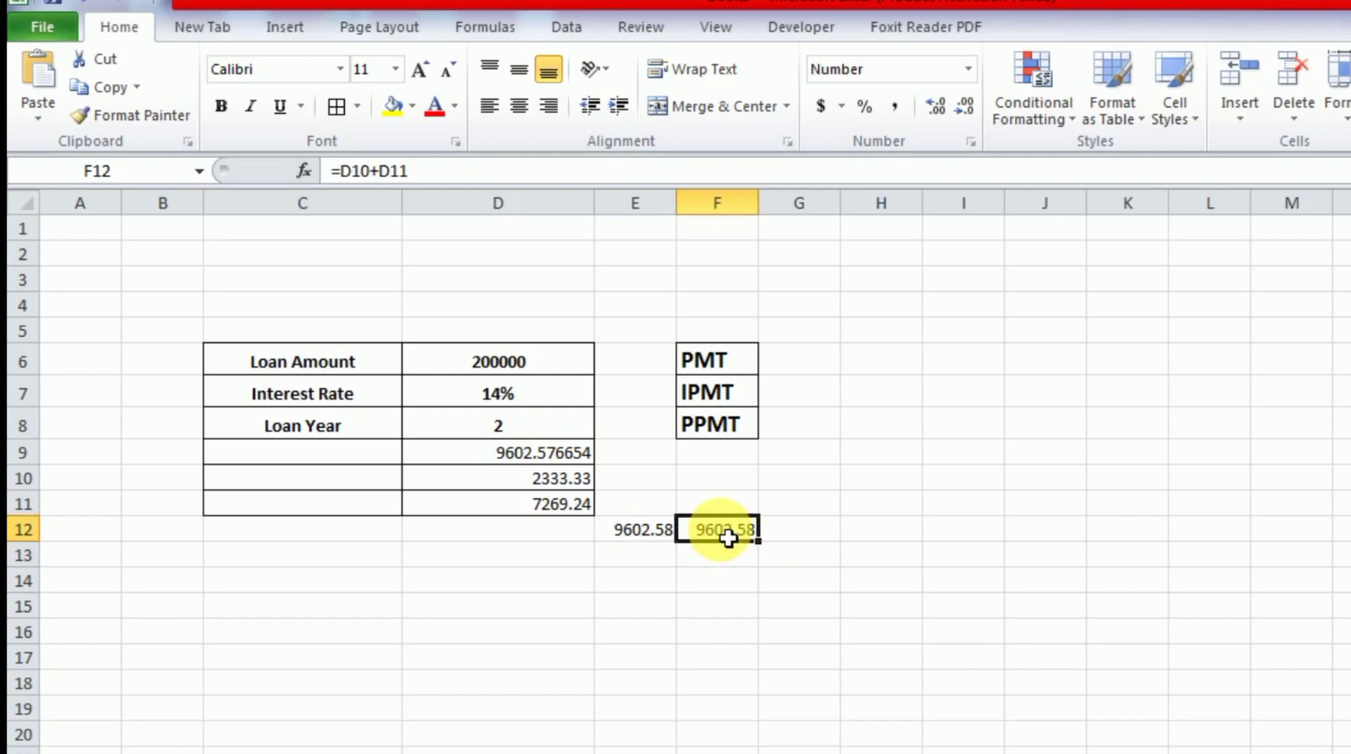
Display the results in D9:D11 as whole numbers without decimals and center them horizontally
{"action": "left_click_drag", "start_coordinate": [549, 457], "coordinate": [566, 526]}
{"action": "left_click_drag", "start_coordinate": [552, 442], "coordinate": [573, 505]}
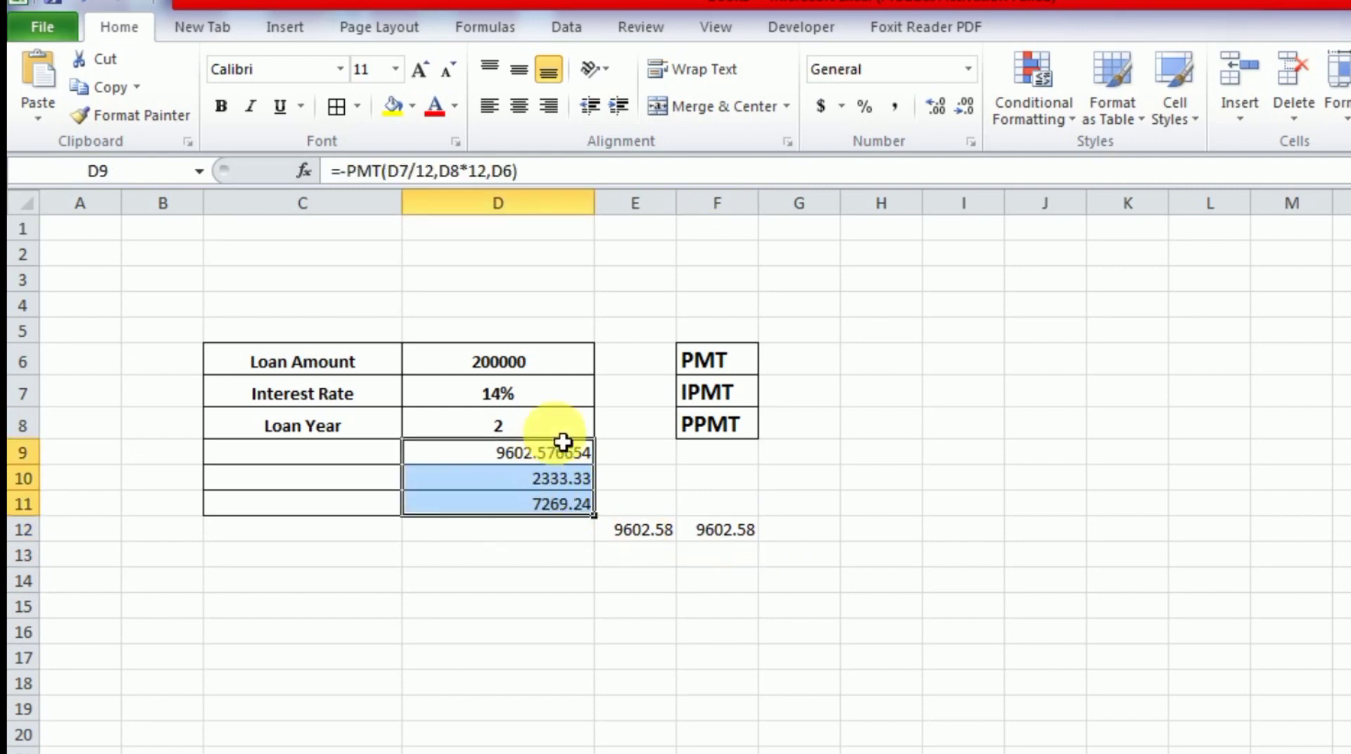
{"action": "left_click", "coordinate": [961, 111]}
{"action": "left_click", "coordinate": [961, 111]}
{"action": "left_click", "coordinate": [961, 111]}
{"action": "left_click", "coordinate": [961, 111]}
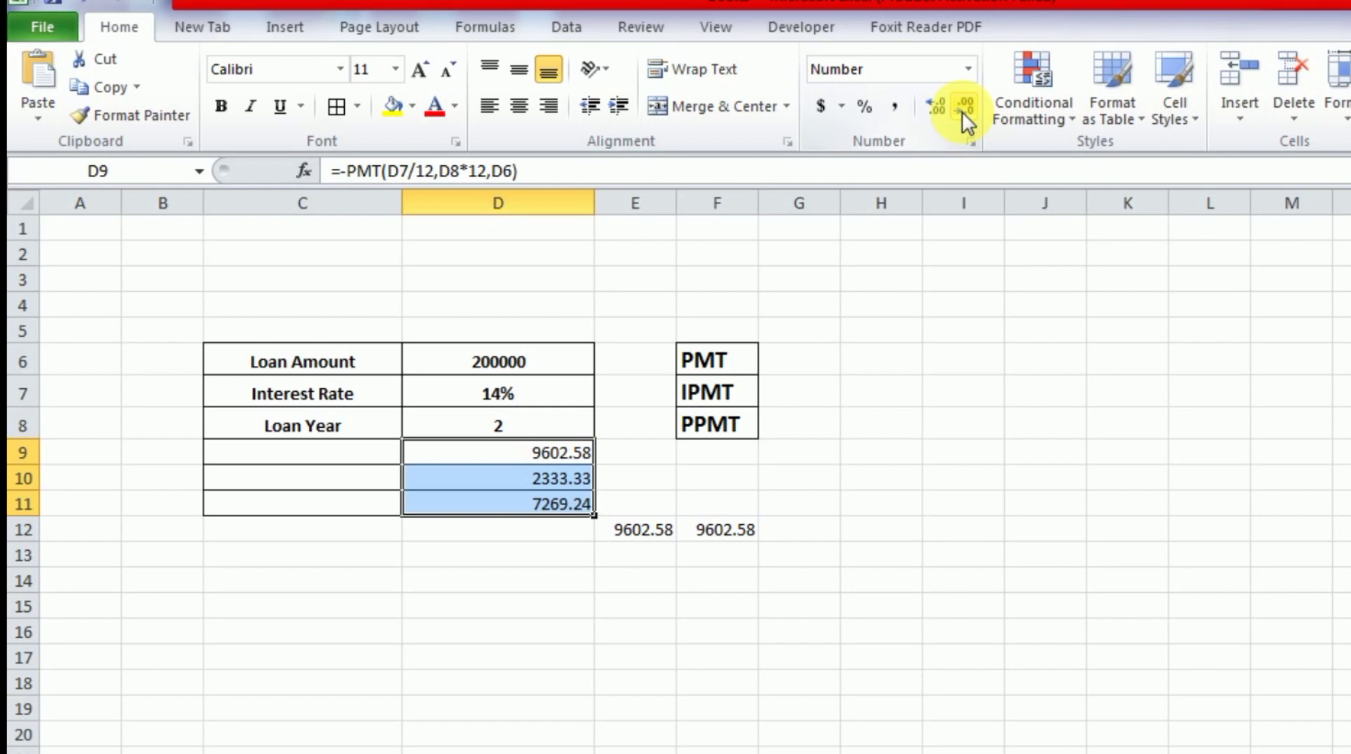
{"action": "left_click", "coordinate": [961, 112]}
{"action": "left_click", "coordinate": [961, 111]}
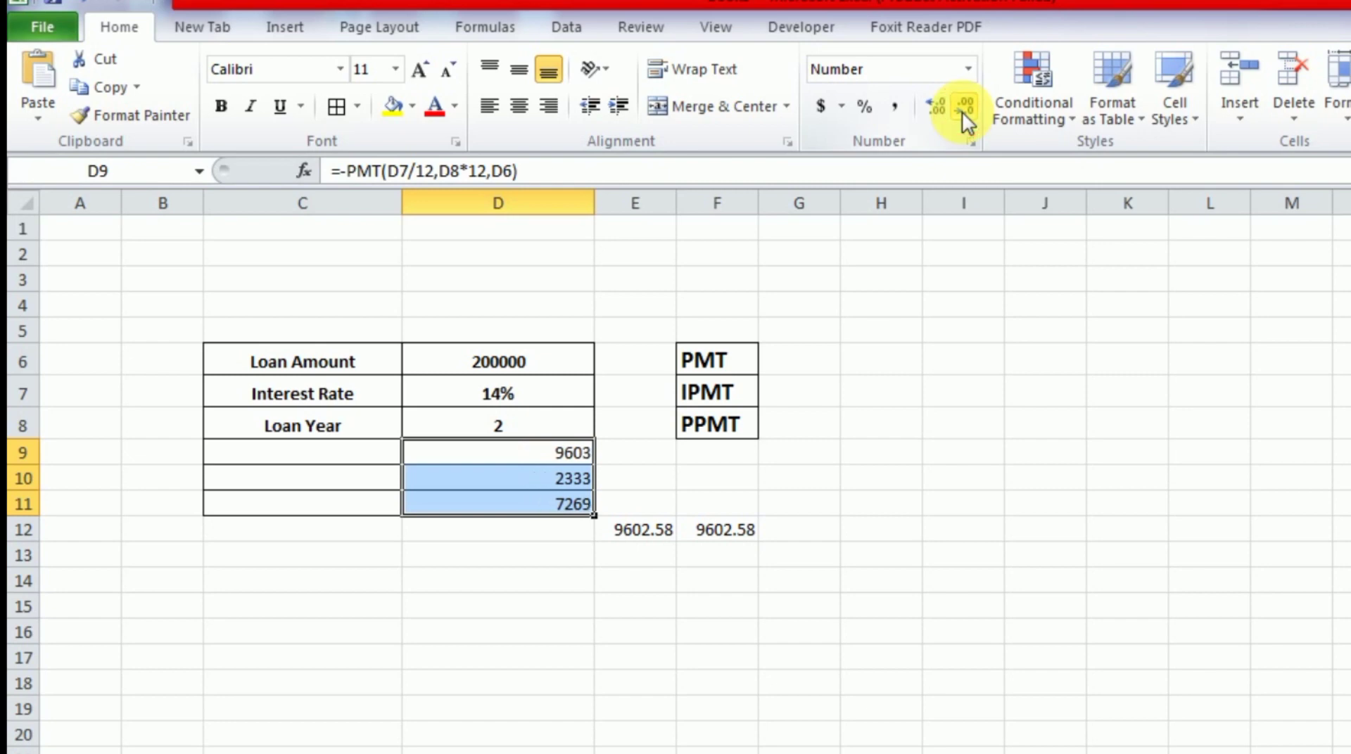
{"action": "left_click", "coordinate": [992, 420]}
{"action": "left_click_drag", "start_coordinate": [519, 457], "coordinate": [518, 507]}
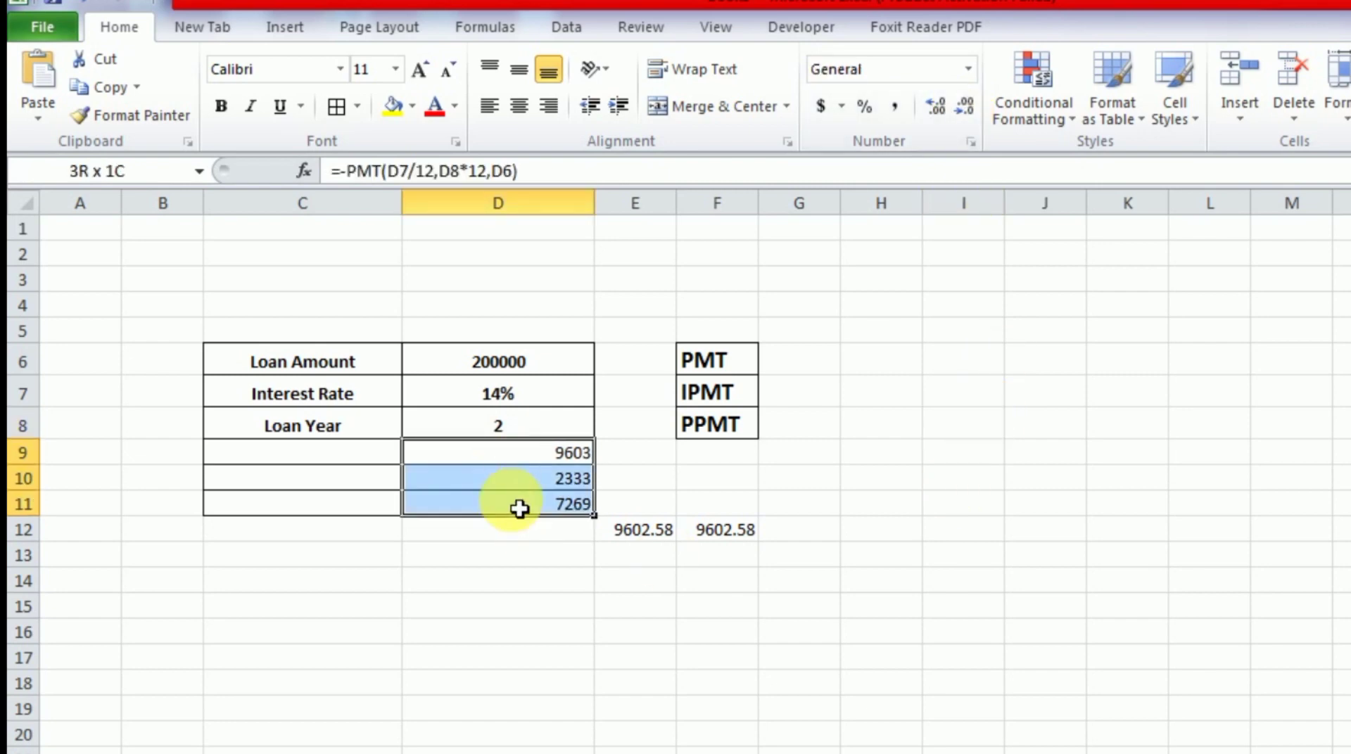
{"action": "left_click", "coordinate": [517, 107]}
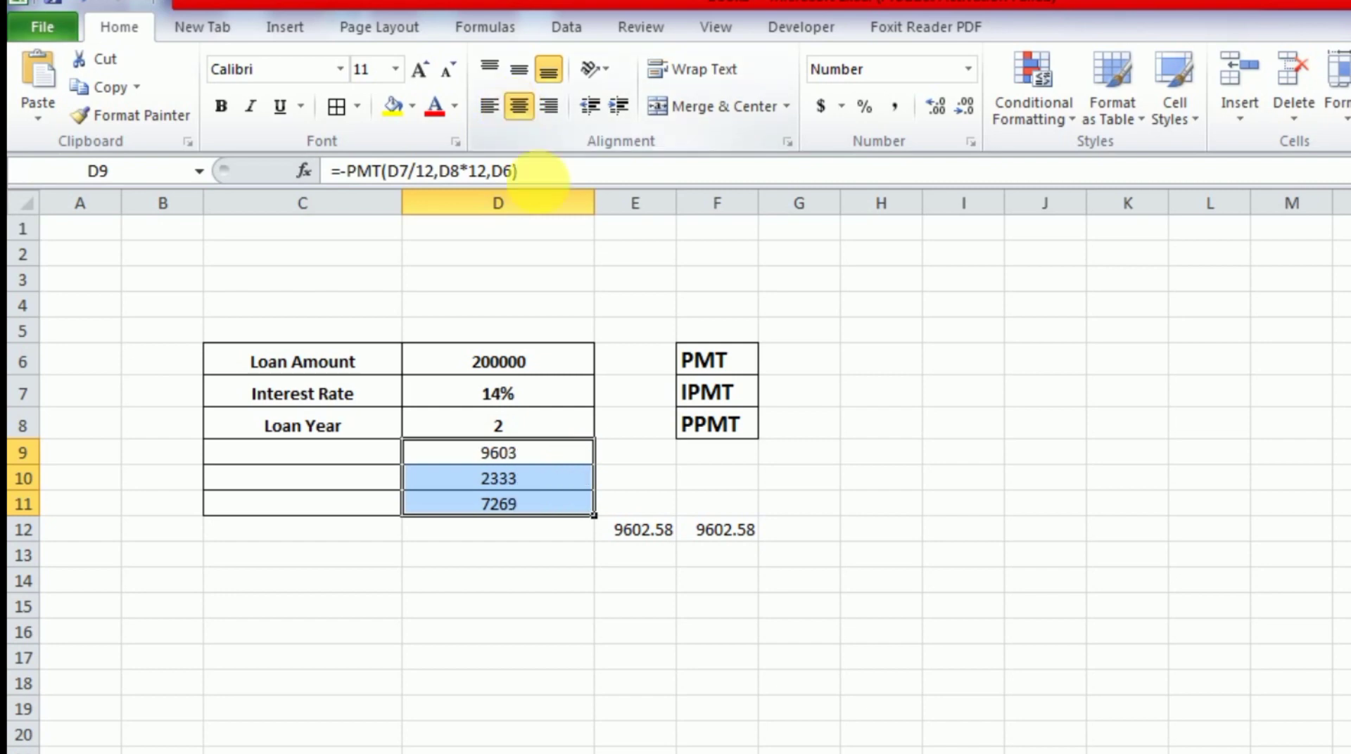
Label the result rows PMT in C9, IPMT in C10 and PPMT in C11
{"action": "left_click", "coordinate": [341, 457]}
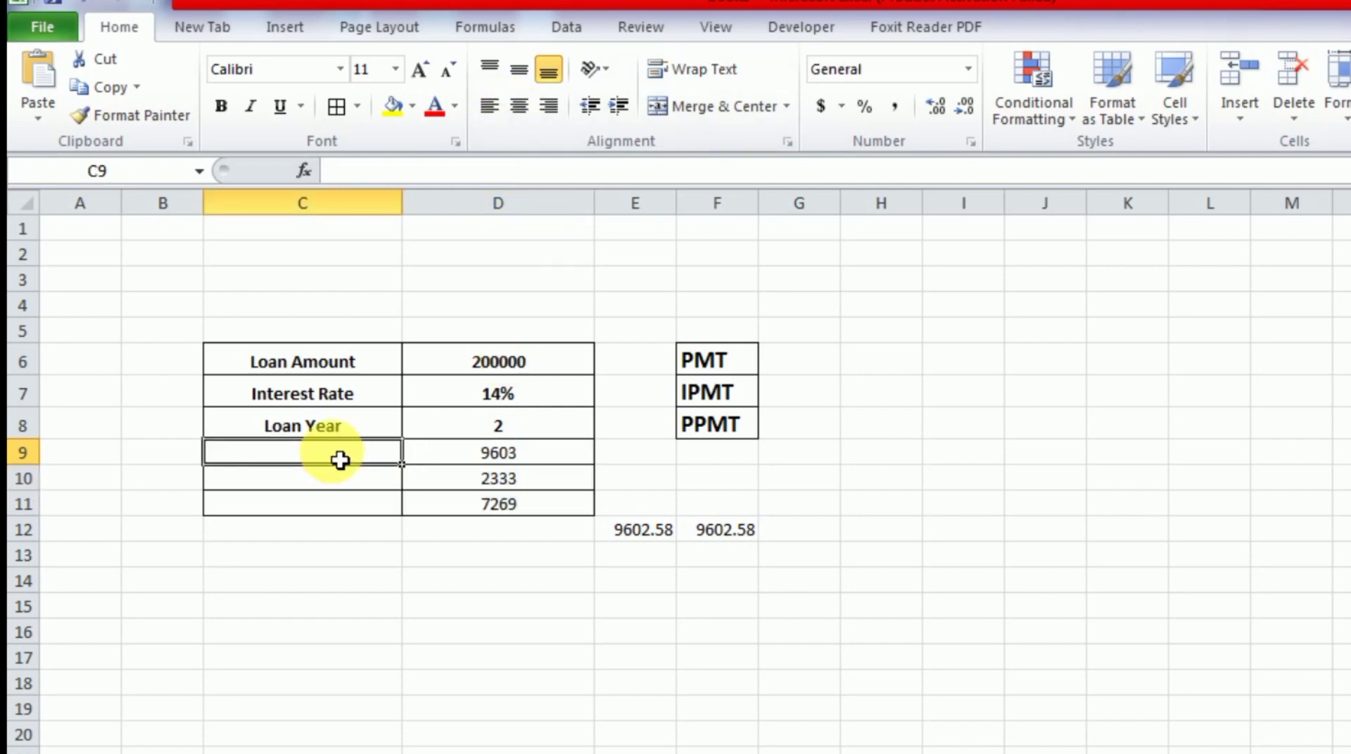
{"action": "type", "text": "PMT"}
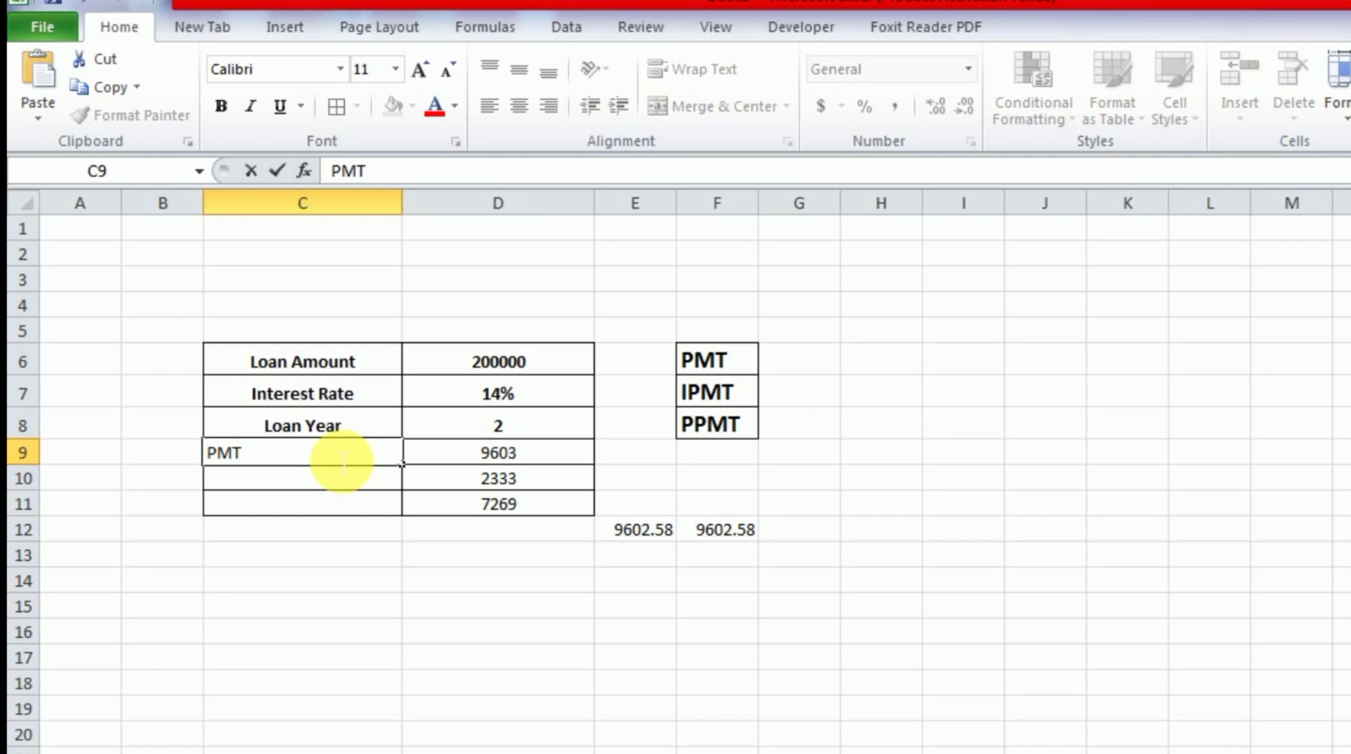
{"action": "key", "text": "Left"}
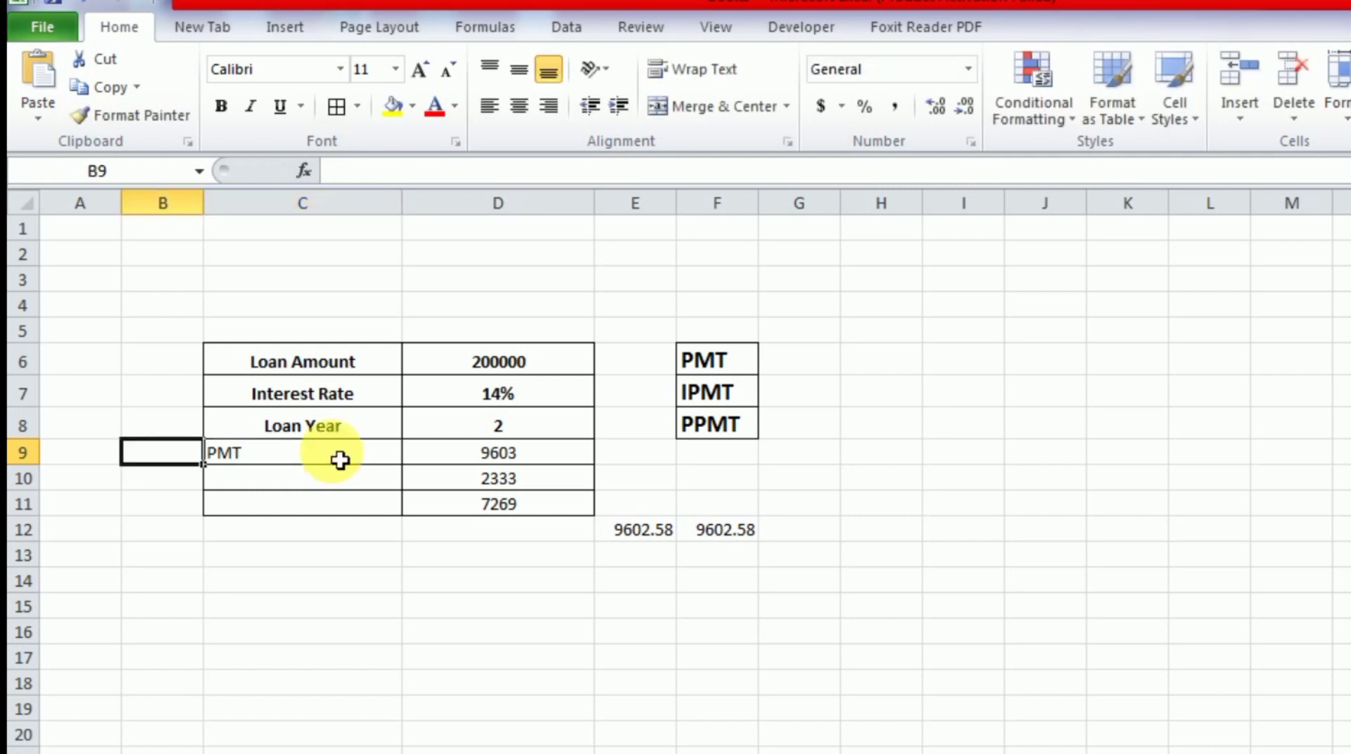
{"action": "key", "text": "Right"}
{"action": "key", "text": "Down"}
{"action": "key", "text": "Left"}
{"action": "key", "text": "Right"}
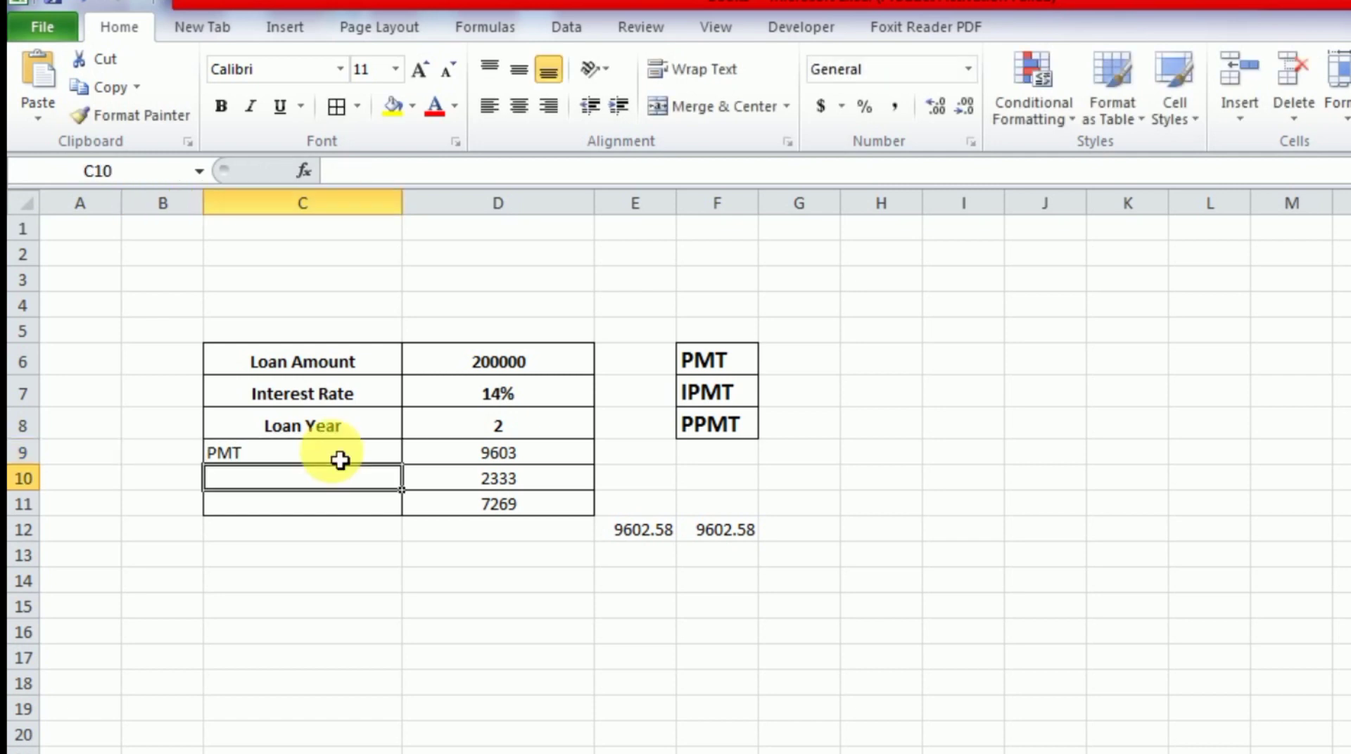
{"action": "type", "text": "IPMT"}
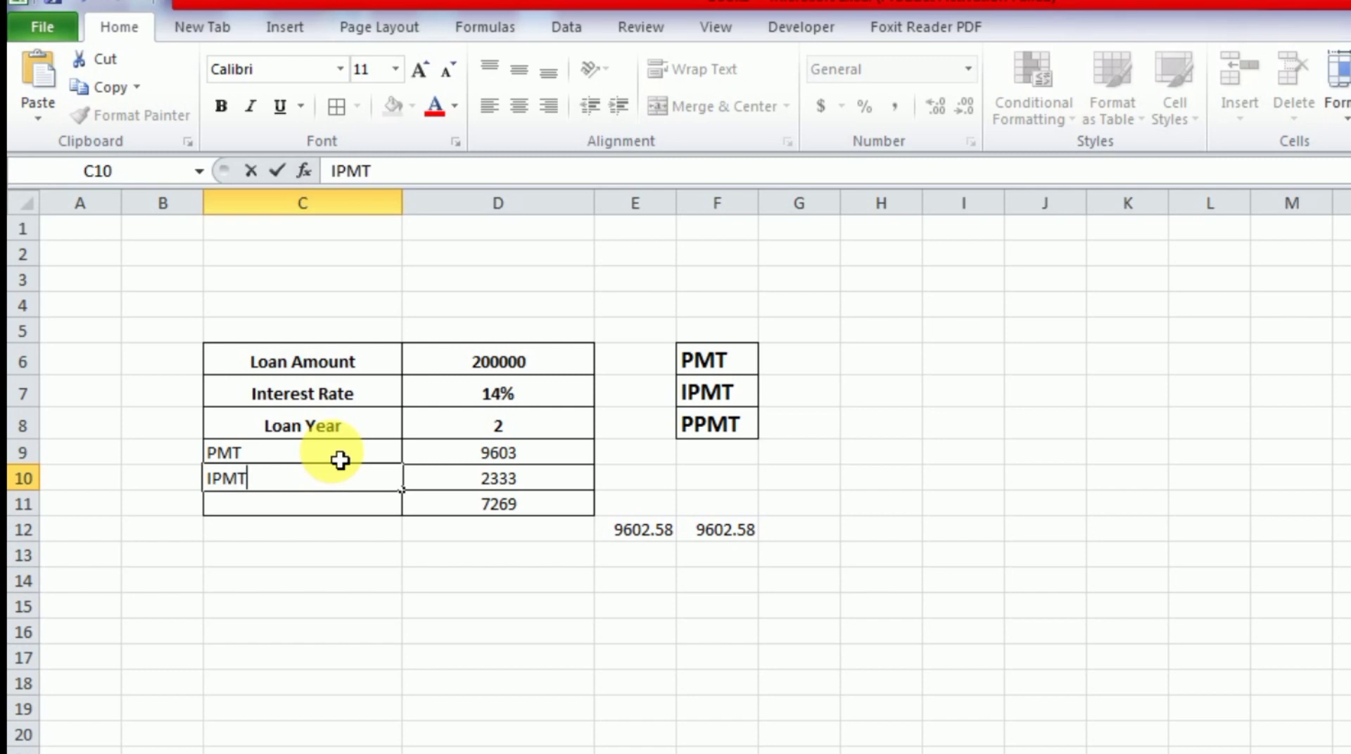
{"action": "key", "text": "Return"}
{"action": "type", "text": "PPMT"}
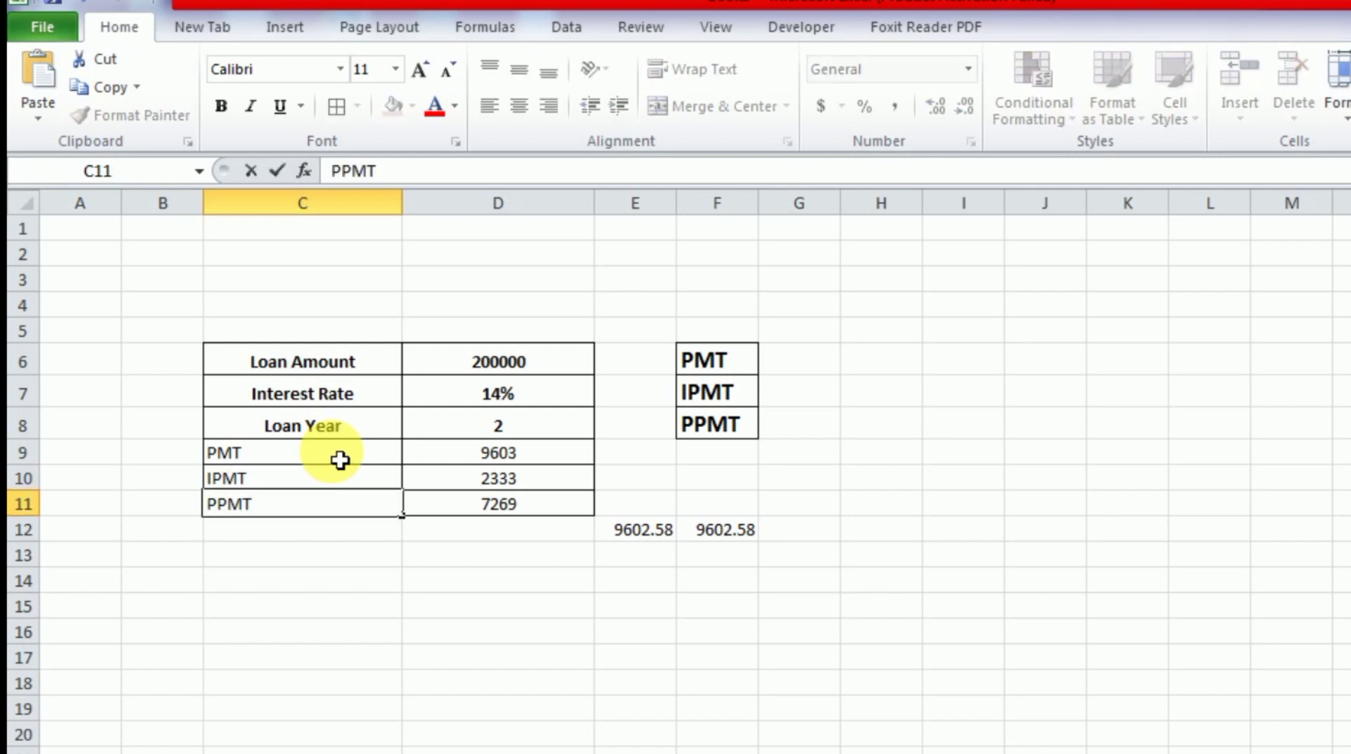
{"action": "left_click", "coordinate": [341, 460]}
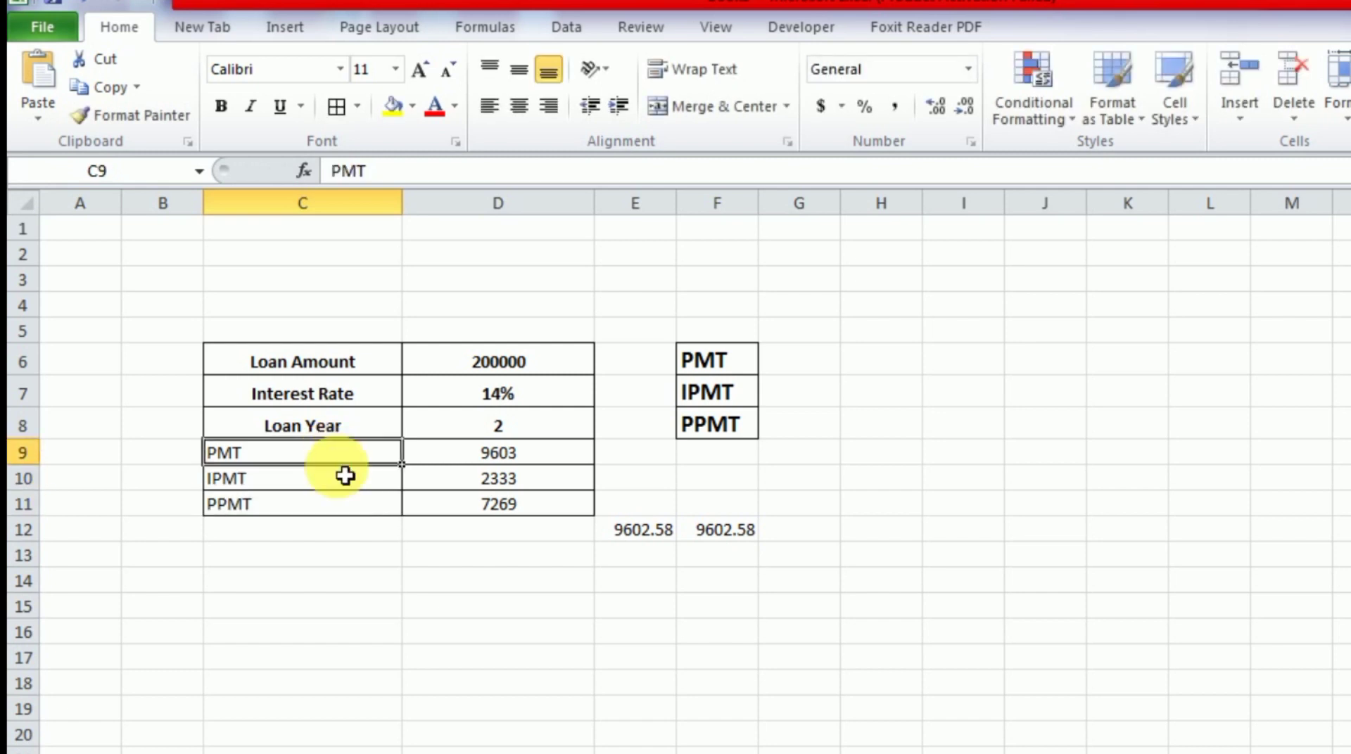
Format the labels in C9:C11 as centered, bold, 12-point text
{"action": "left_click_drag", "start_coordinate": [347, 466], "coordinate": [349, 504]}
{"action": "left_click", "coordinate": [520, 105]}
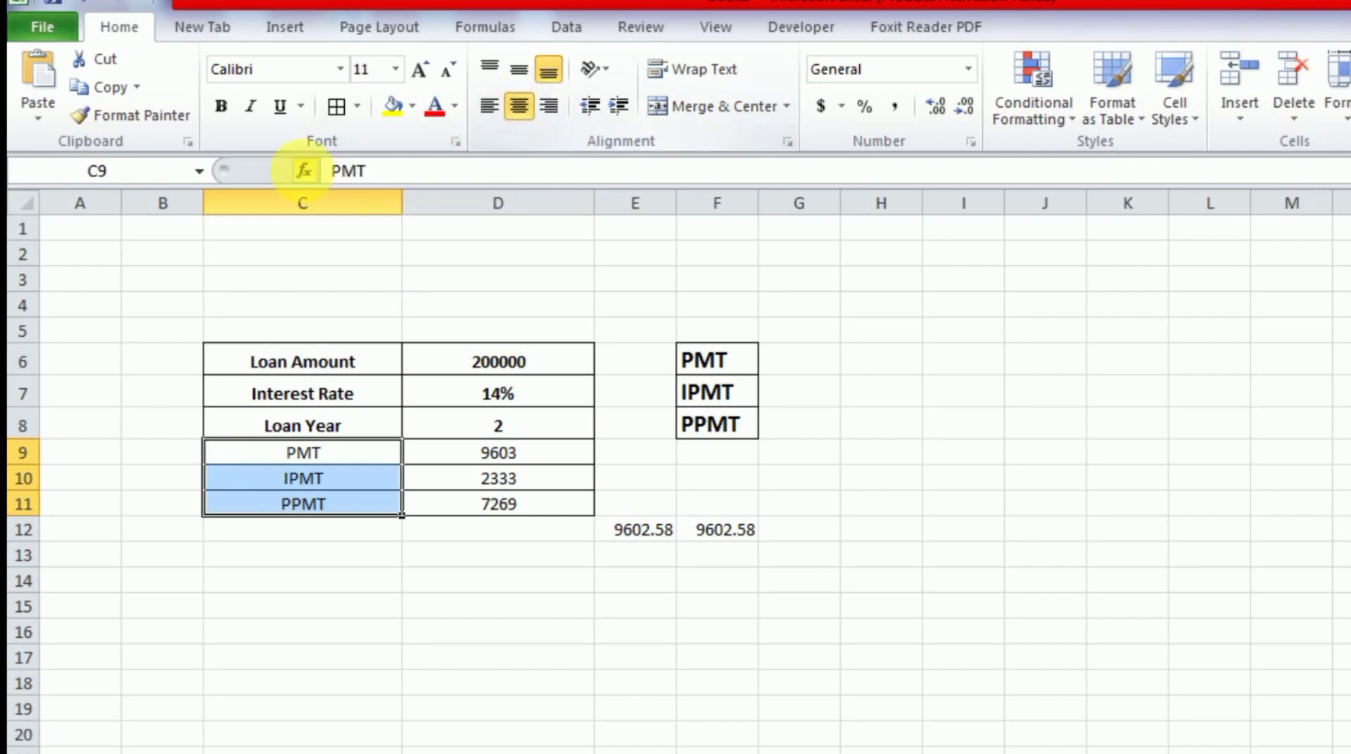
{"action": "left_click", "coordinate": [220, 107]}
{"action": "left_click", "coordinate": [422, 71]}
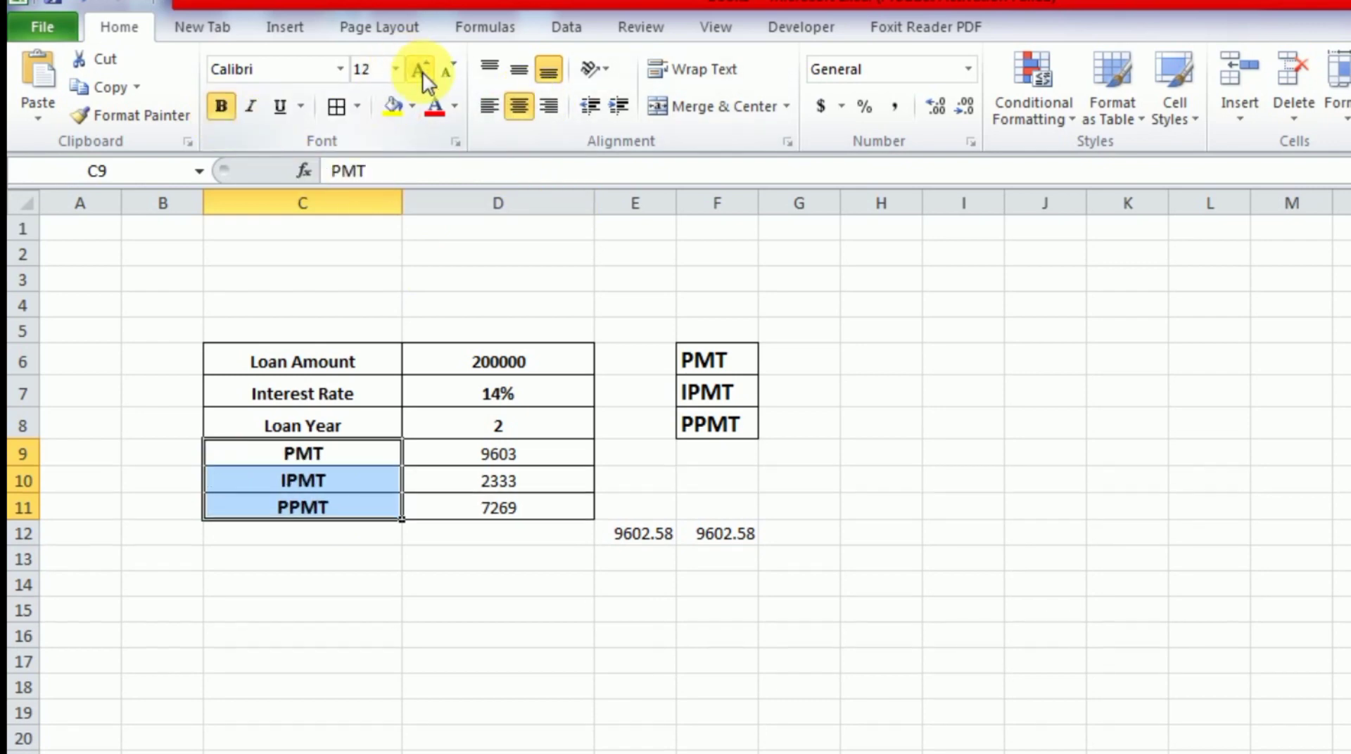
{"action": "left_click", "coordinate": [542, 595]}
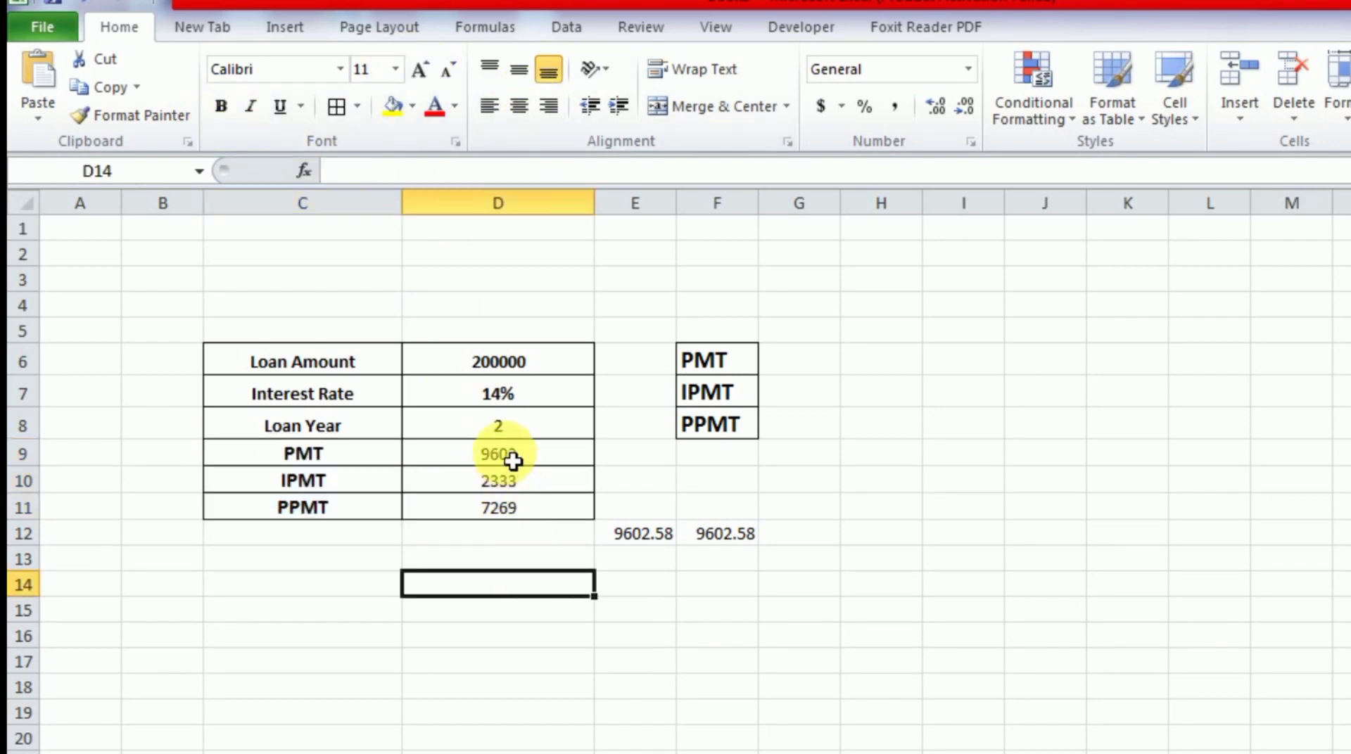
Make the three results in D9:D11 bold
{"action": "left_click_drag", "start_coordinate": [513, 457], "coordinate": [516, 508]}
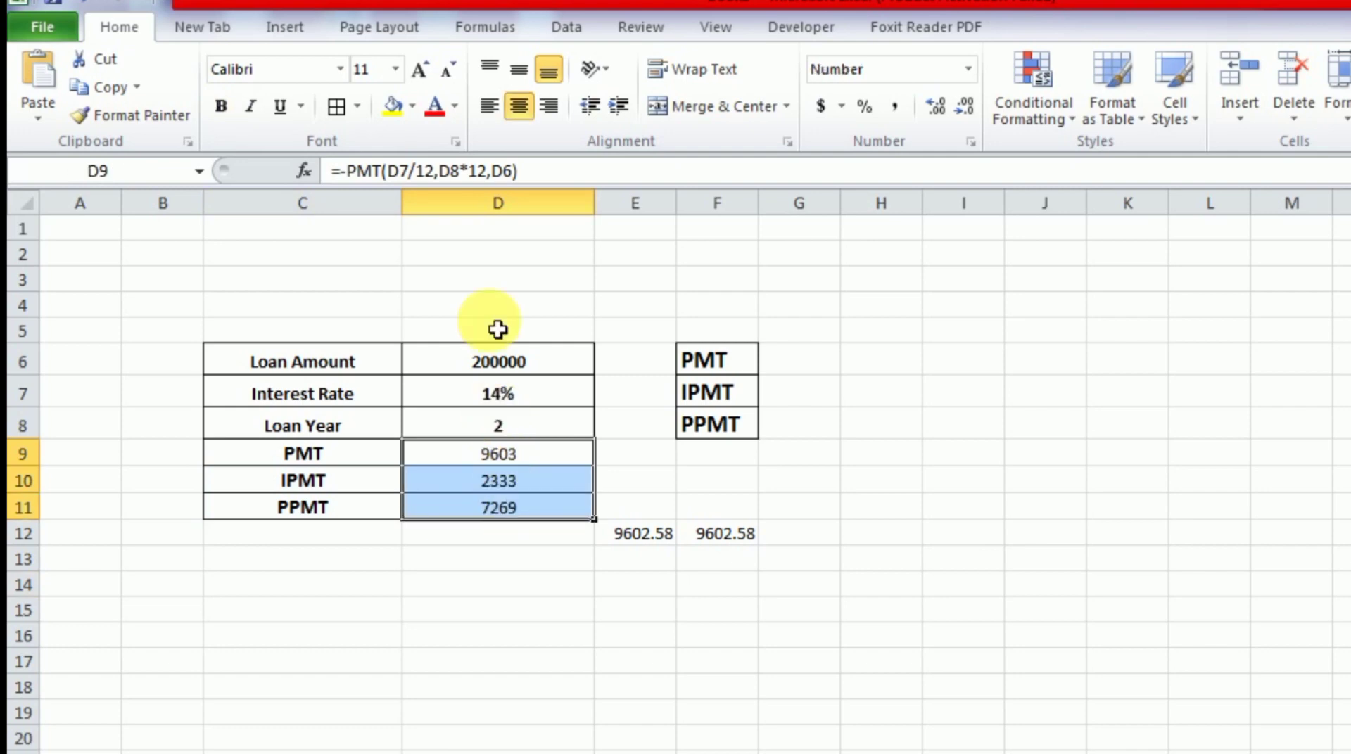
{"action": "left_click", "coordinate": [220, 106]}
{"action": "left_click", "coordinate": [639, 662]}
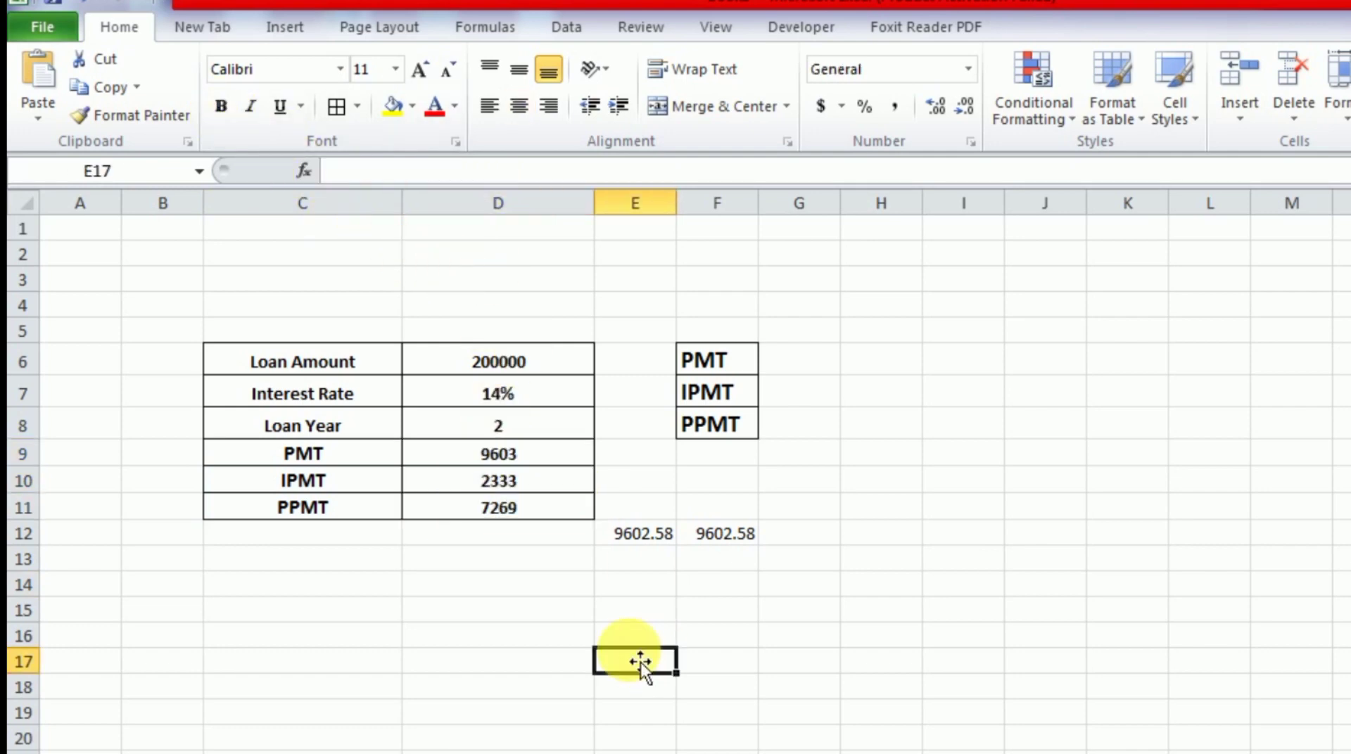